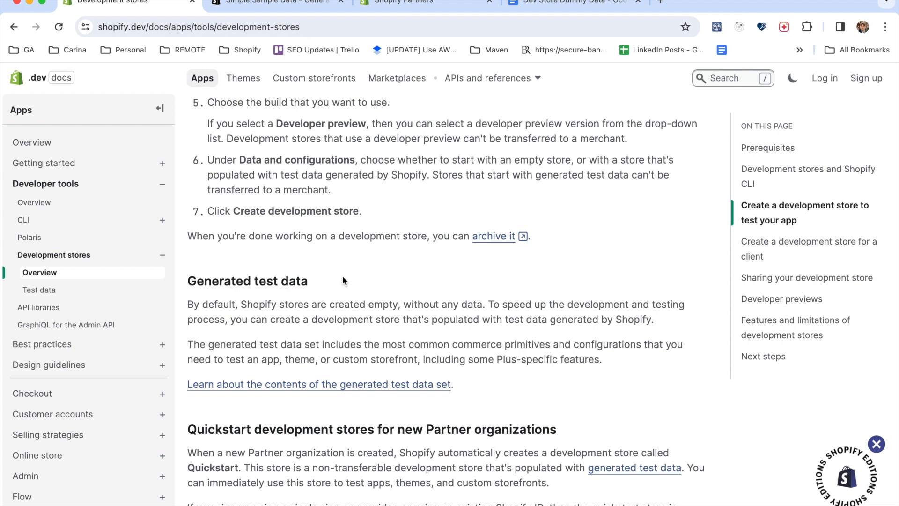
Open the documentation on the contents of the generated test data set in a new tab and switch to it.
left_click_drag(189, 280, 311, 281)
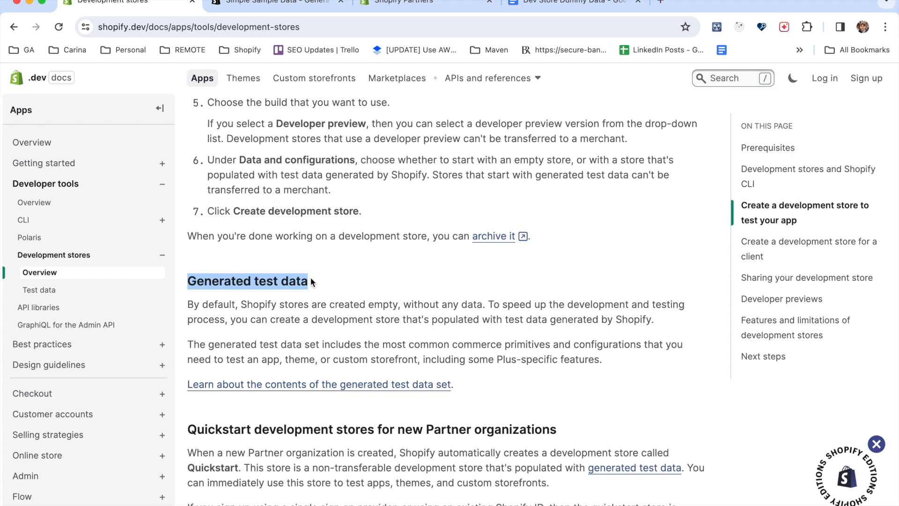
scroll(310, 277, "up", 1)
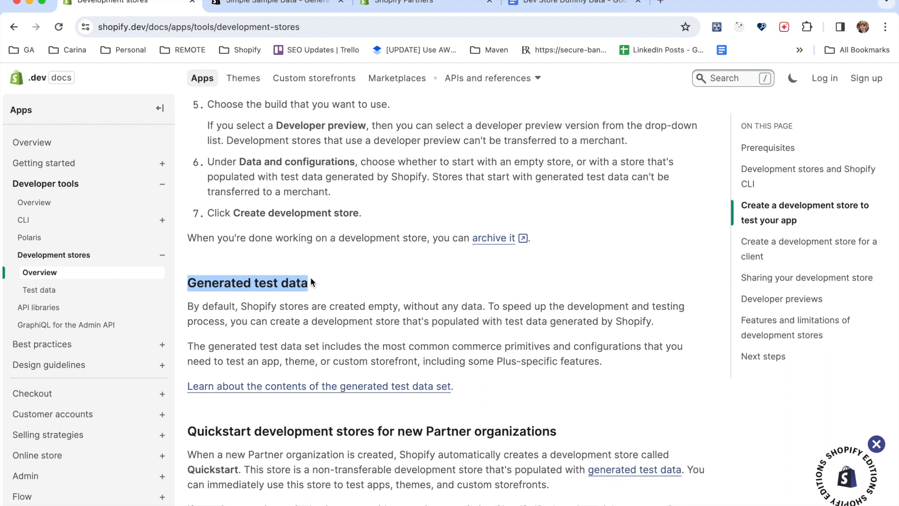
left_click(381, 264)
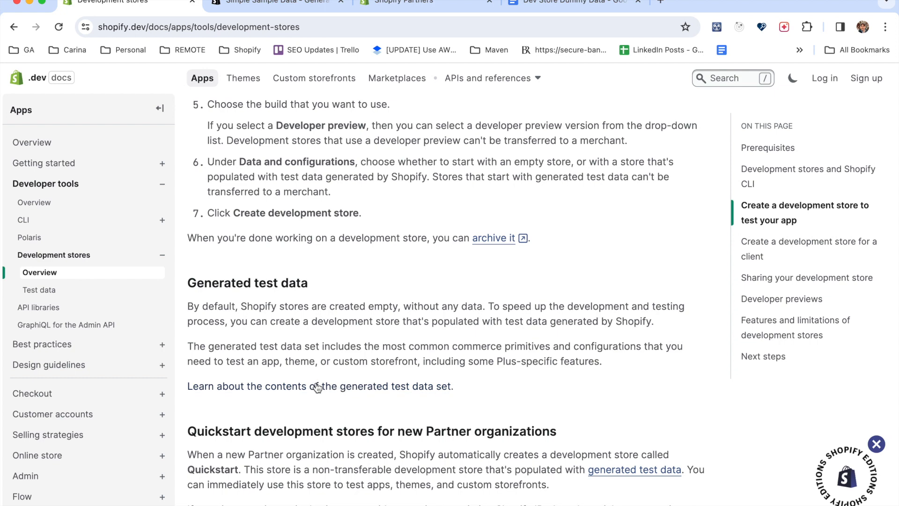
right_click(299, 385)
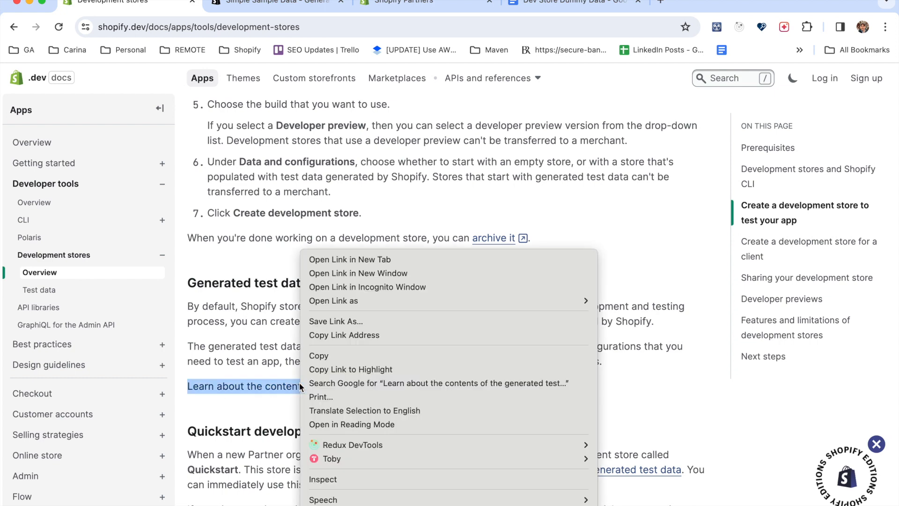
left_click(382, 259)
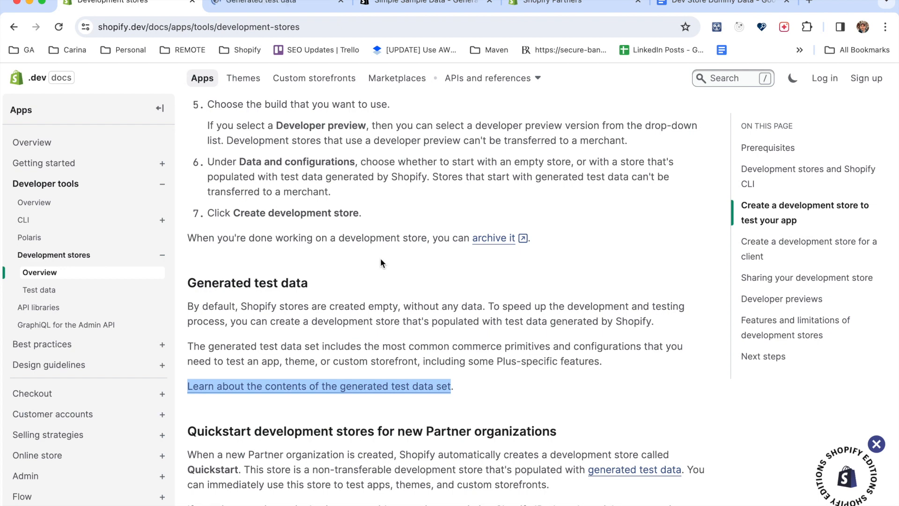
left_click(280, 4)
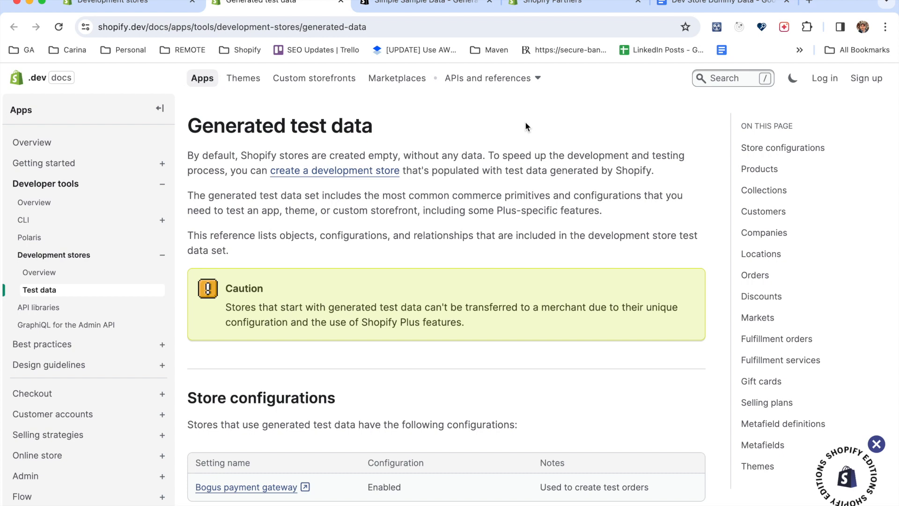
Return to the Development stores documentation and open its Shopify Partner link in a new tab for viewing.
left_click(432, 4)
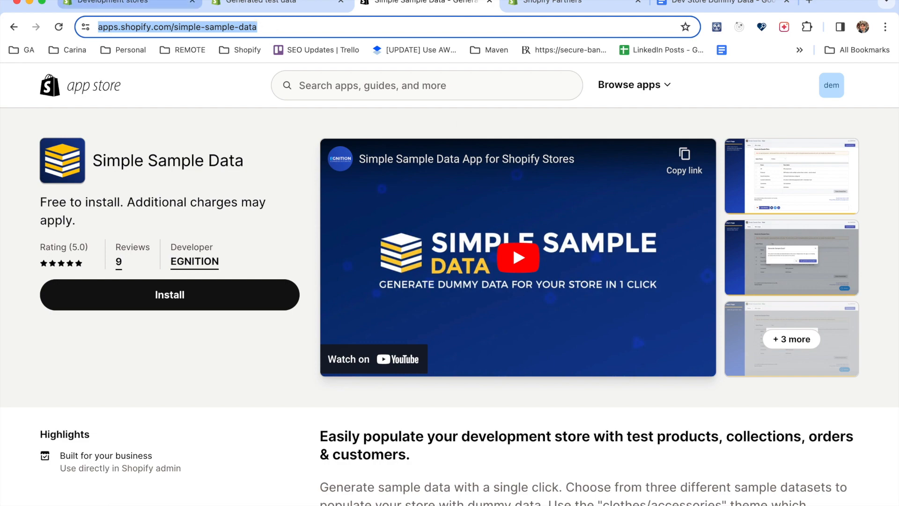
left_click(147, 2)
scroll(318, 286, "up", 3)
scroll(318, 283, "up", 10)
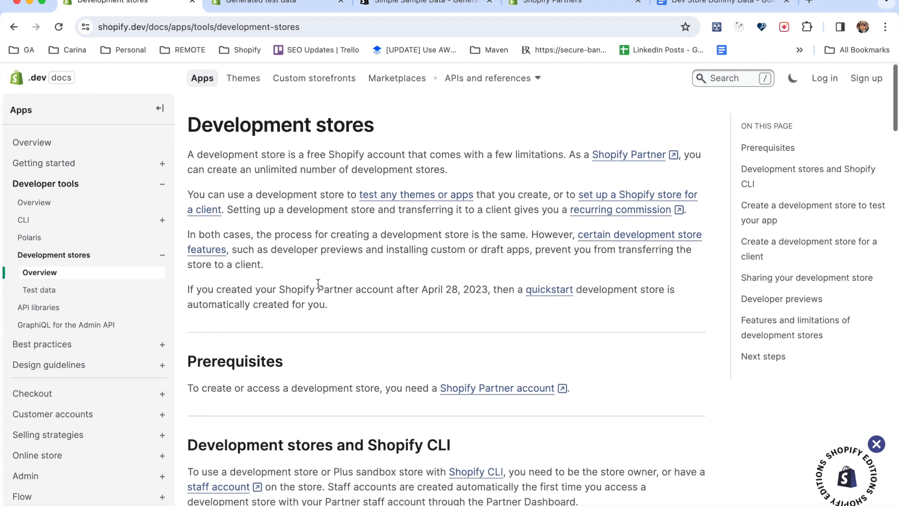
right_click(623, 153)
left_click(635, 160)
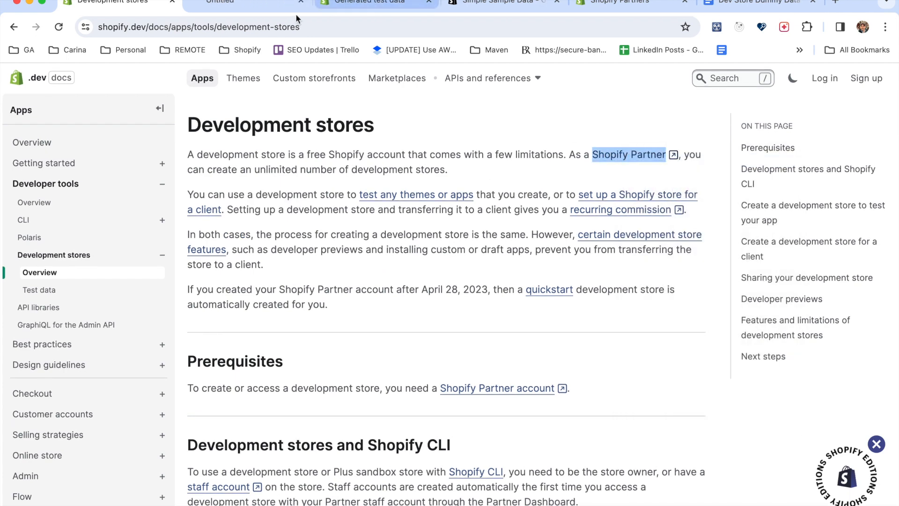
left_click(253, 9)
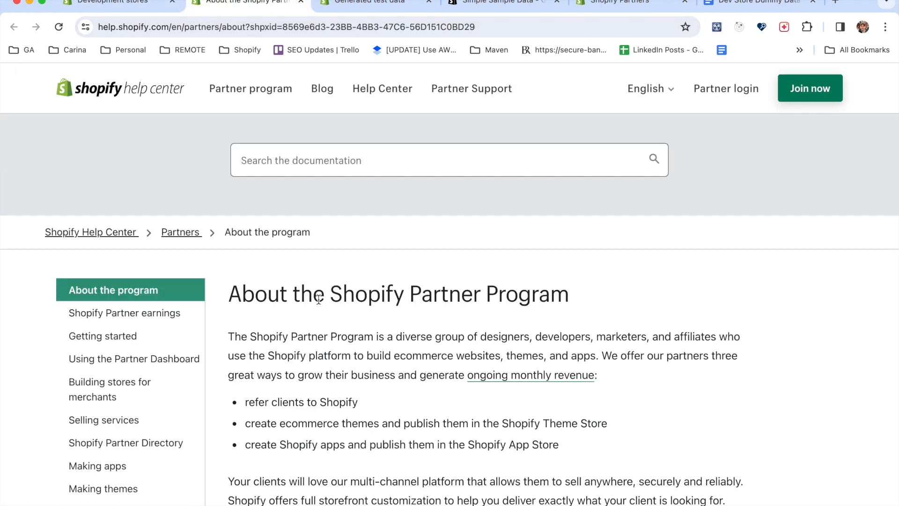
Go to the Become a Shopify Partner section of the Partner Program page.
scroll(318, 299, "down", 3)
scroll(318, 299, "down", 8)
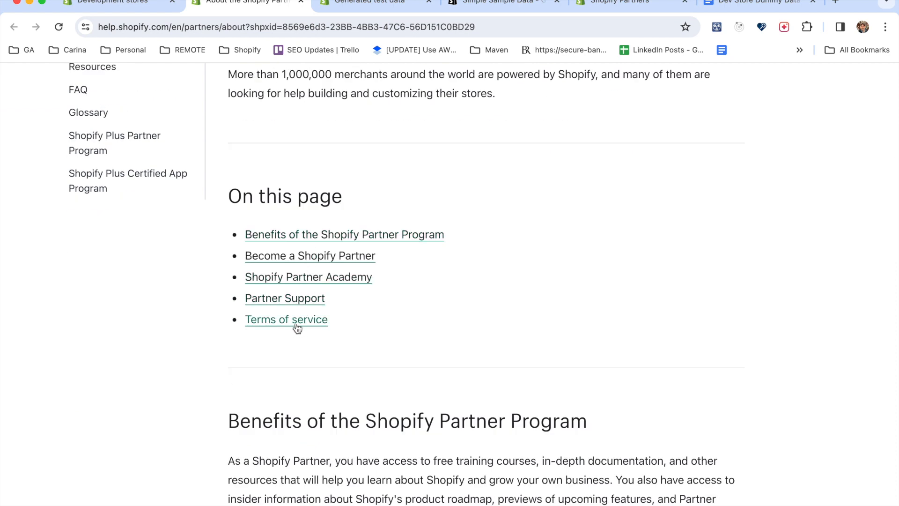
left_click(313, 256)
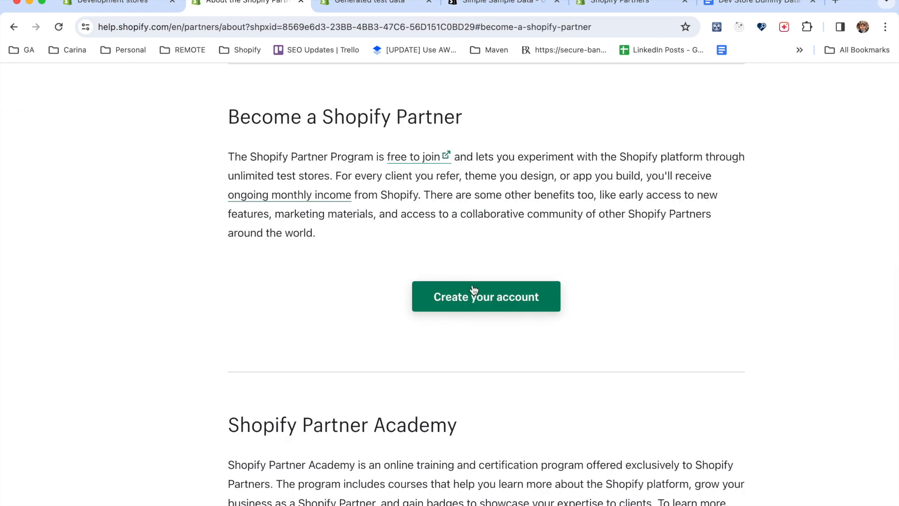
Go to the stores list of the Shopify Partners dashboard.
left_click(281, 22)
type("par")
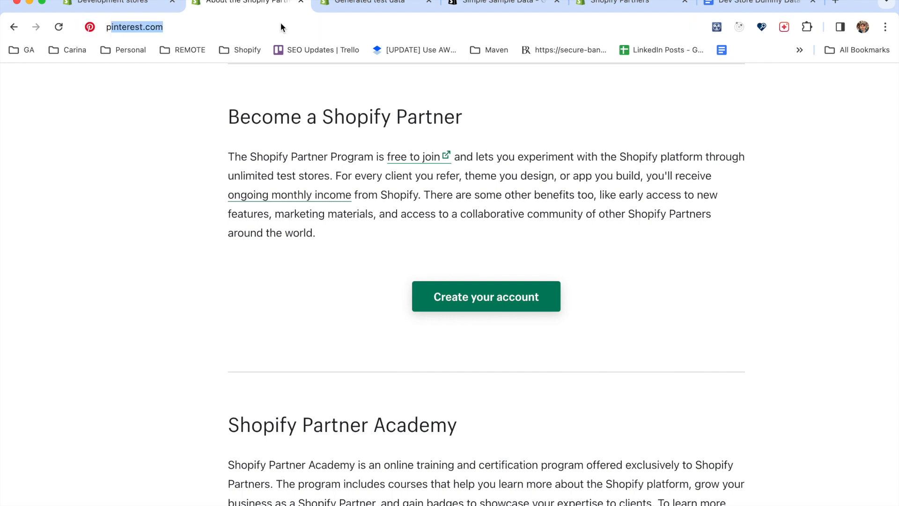
key("Return")
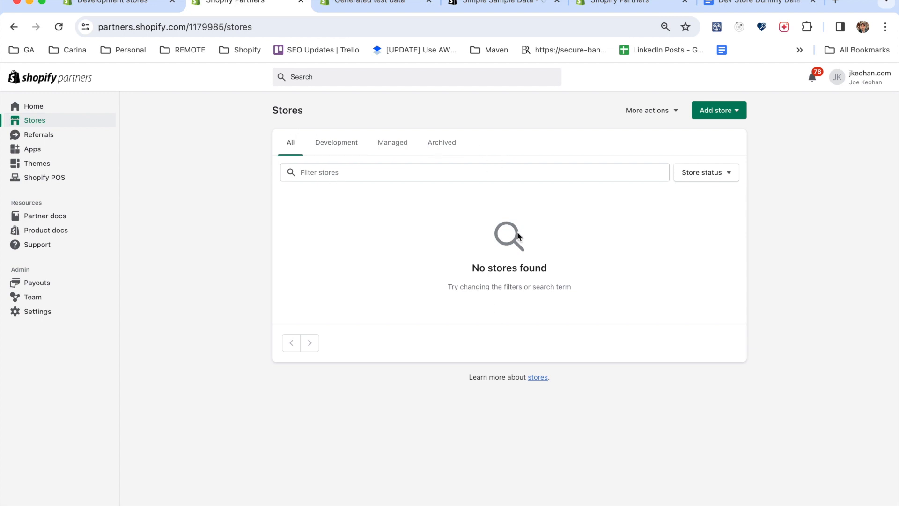
Look through the archived stores and return to the list of all stores.
left_click(443, 145)
scroll(428, 346, "down", 3)
scroll(428, 351, "up", 3)
left_click(290, 146)
Start a new development store with the purpose Create a store to test and build.
left_click(735, 115)
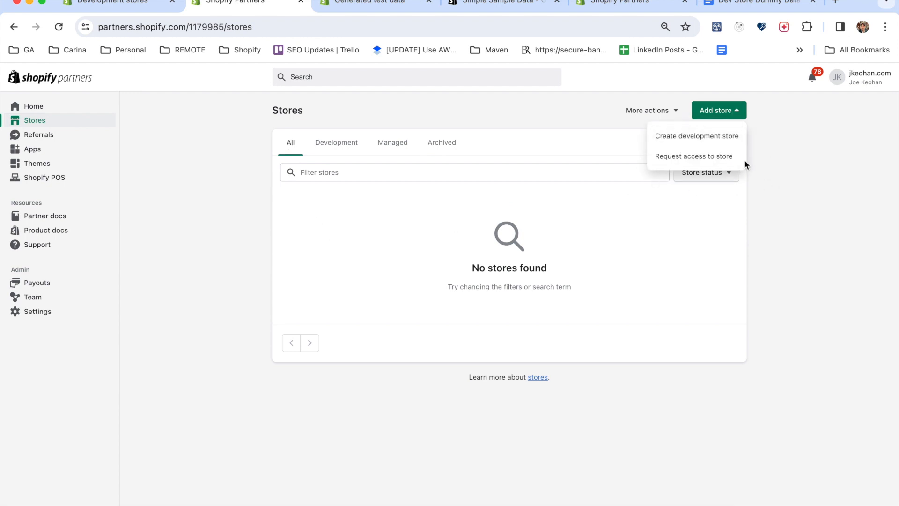
left_click(699, 136)
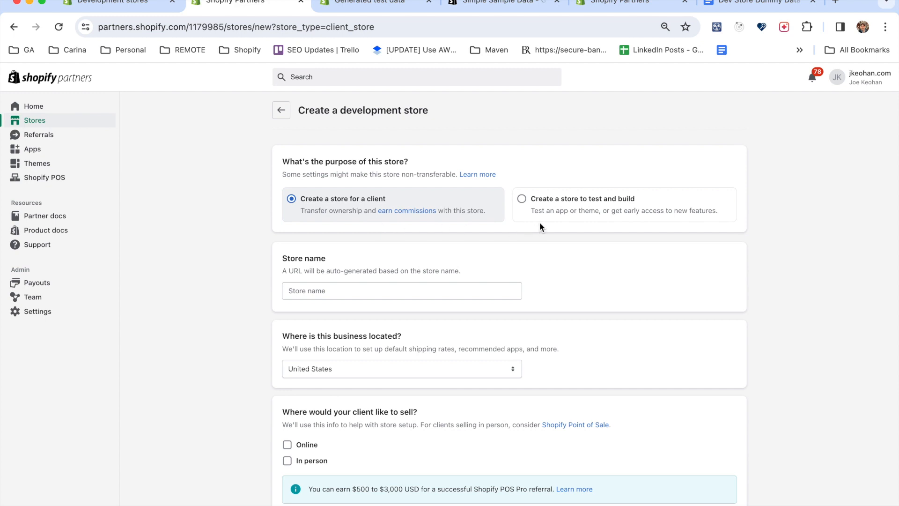
scroll(539, 221, "down", 1)
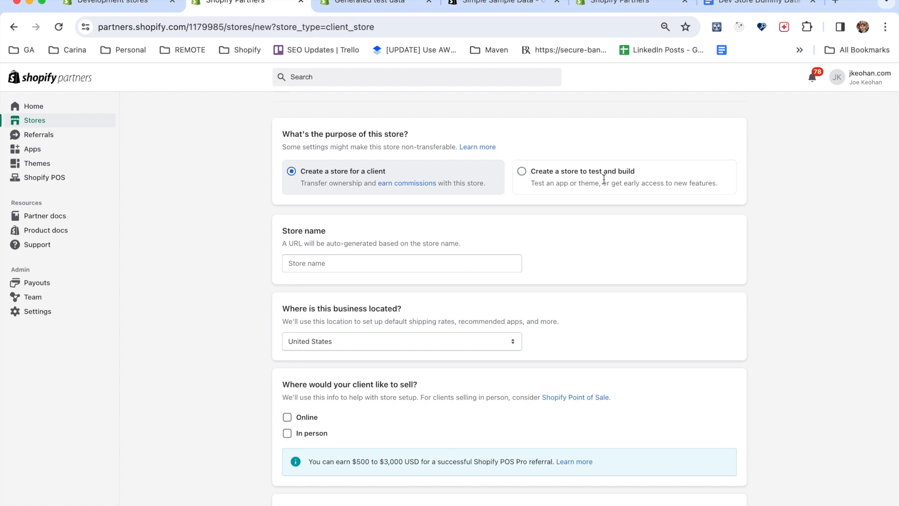
left_click(522, 173)
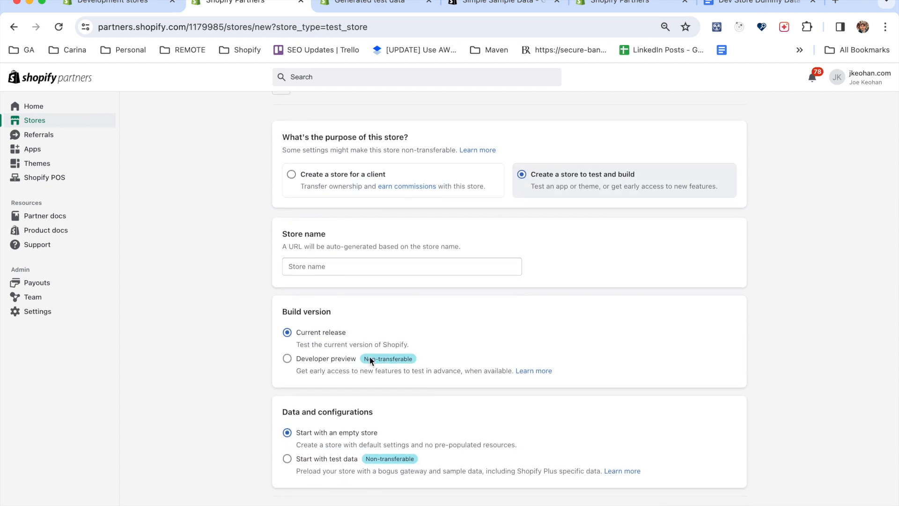
Review the fields offered for a client store and switch back to the test and build purpose.
left_click(295, 177)
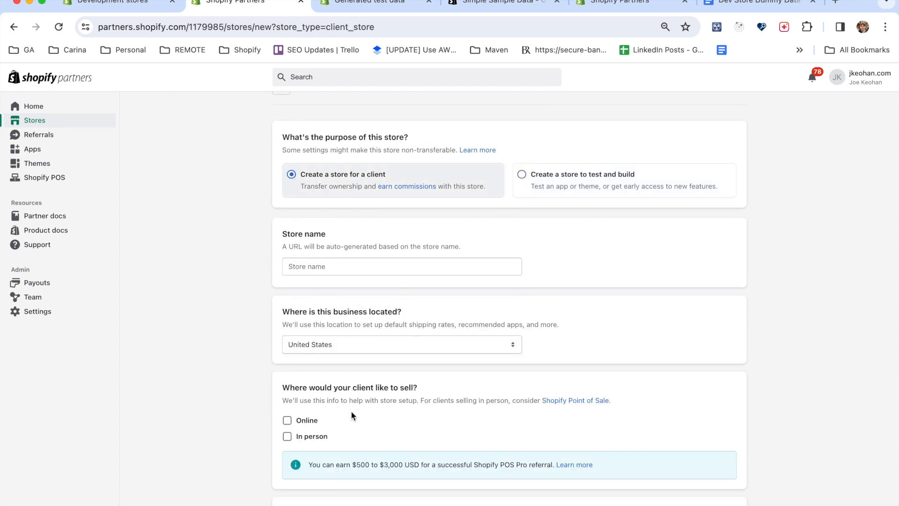
scroll(352, 412, "down", 1)
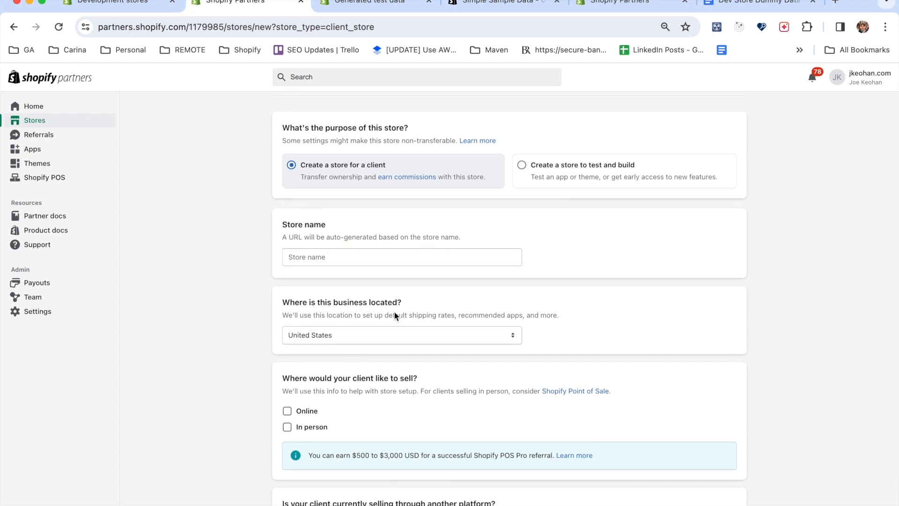
scroll(394, 315, "down", 3)
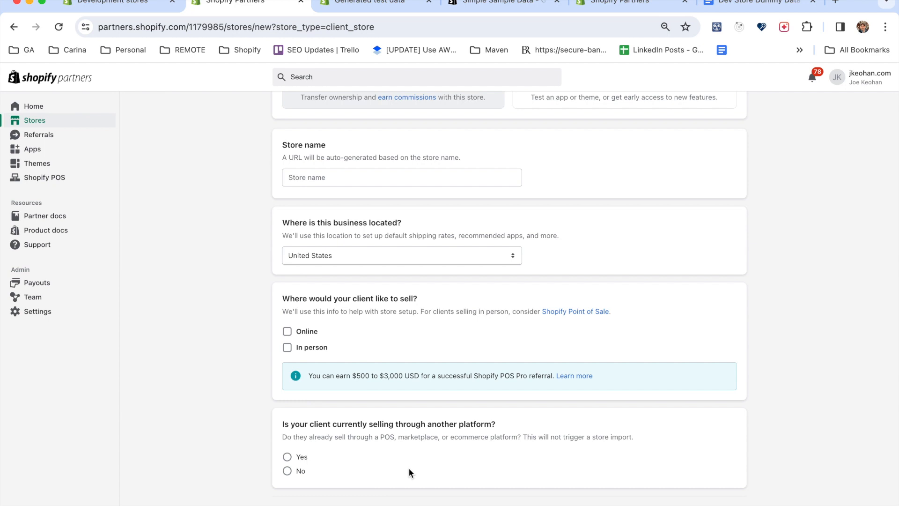
scroll(468, 370, "up", 4)
left_click(526, 206)
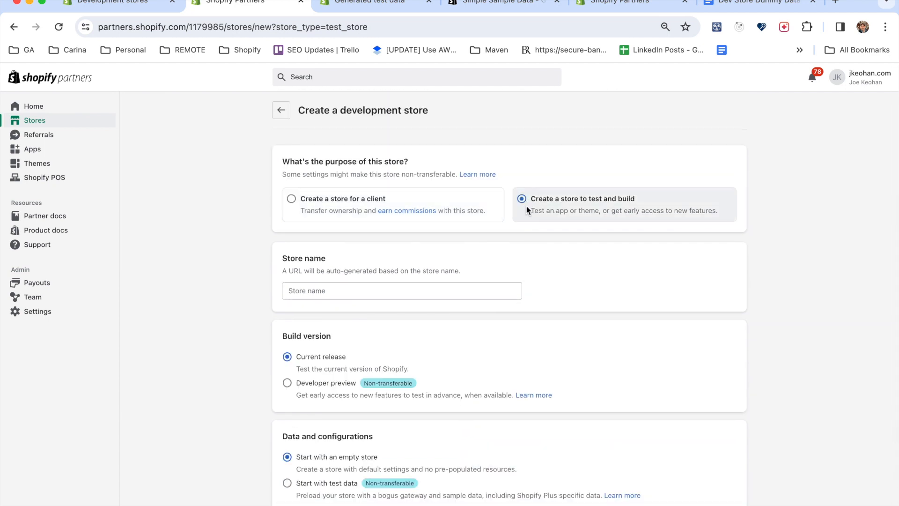
scroll(524, 299, "down", 1)
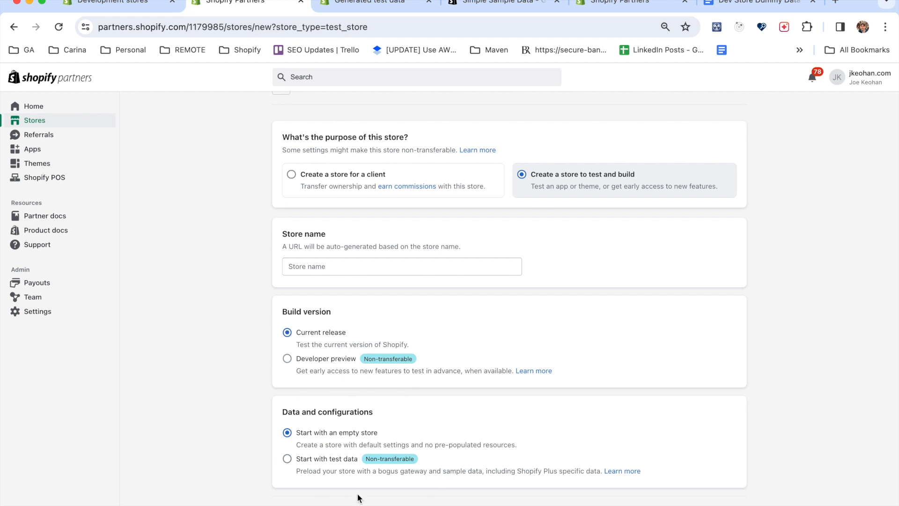
scroll(358, 497, "up", 1)
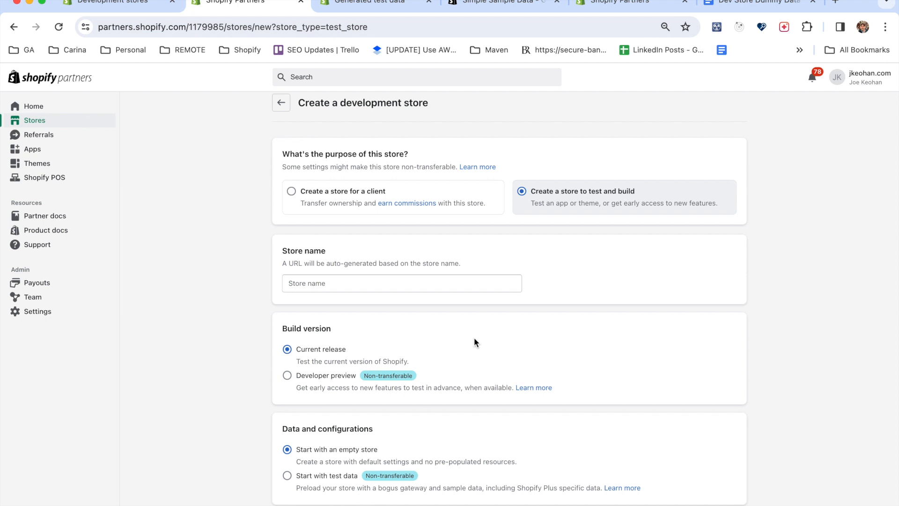
Review the Developer preview versions available for the build and set the build version back to Current release.
left_click_drag(300, 366, 360, 353)
left_click(362, 353)
left_click_drag(295, 389, 530, 389)
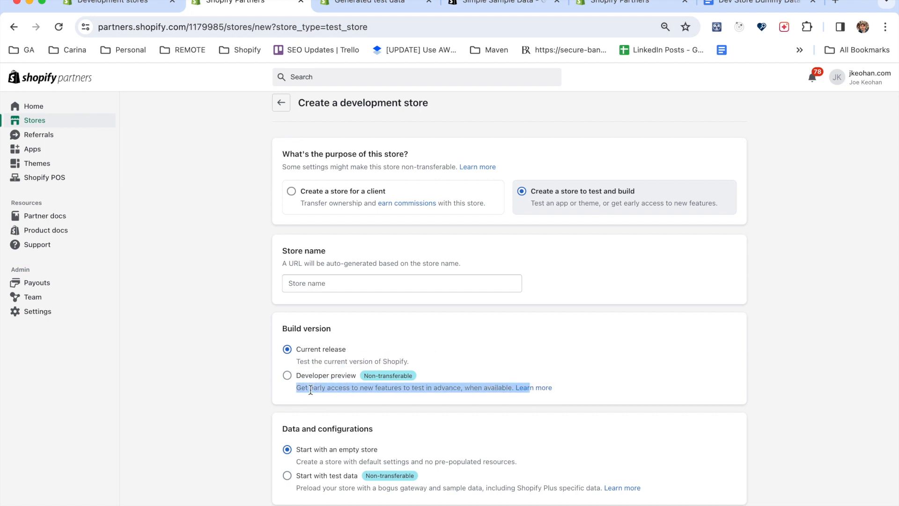
left_click(287, 380)
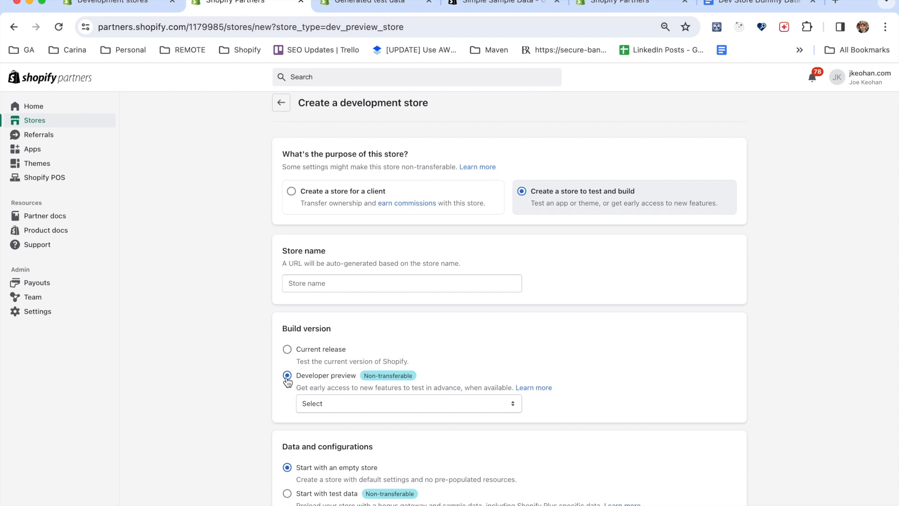
left_click(401, 405)
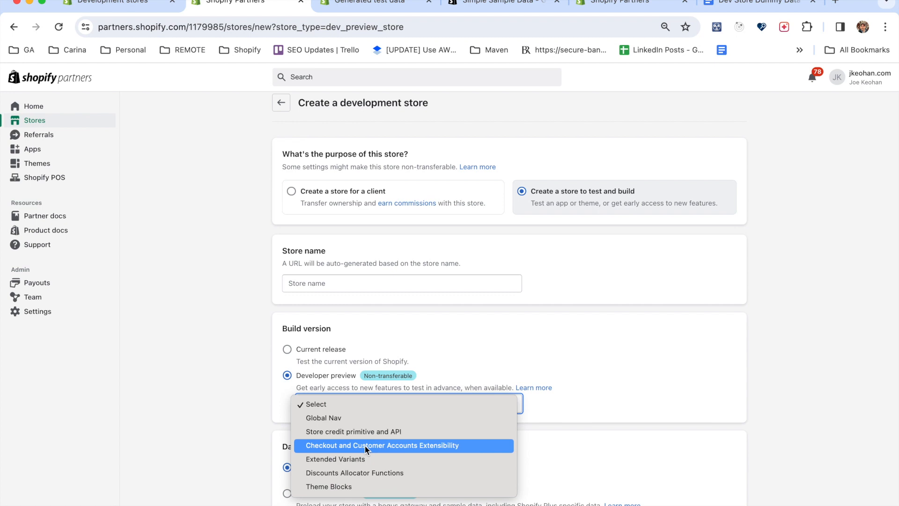
left_click(502, 342)
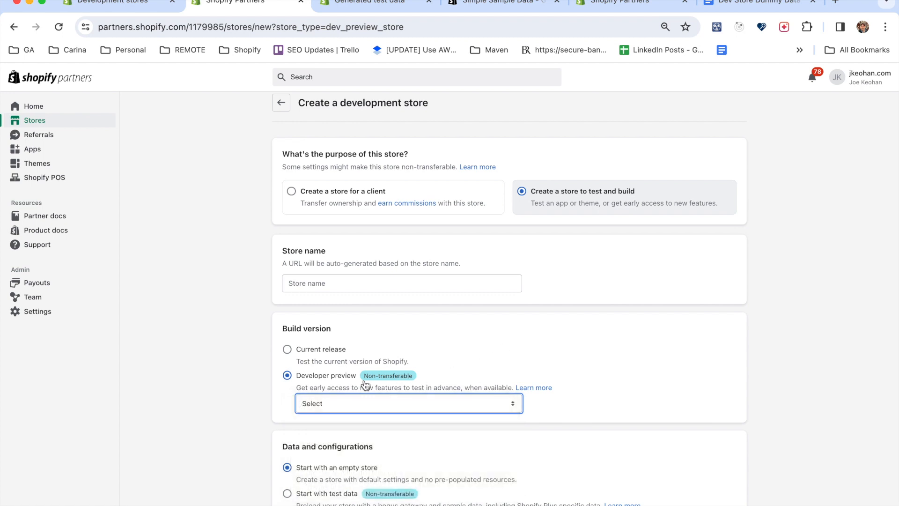
left_click(287, 349)
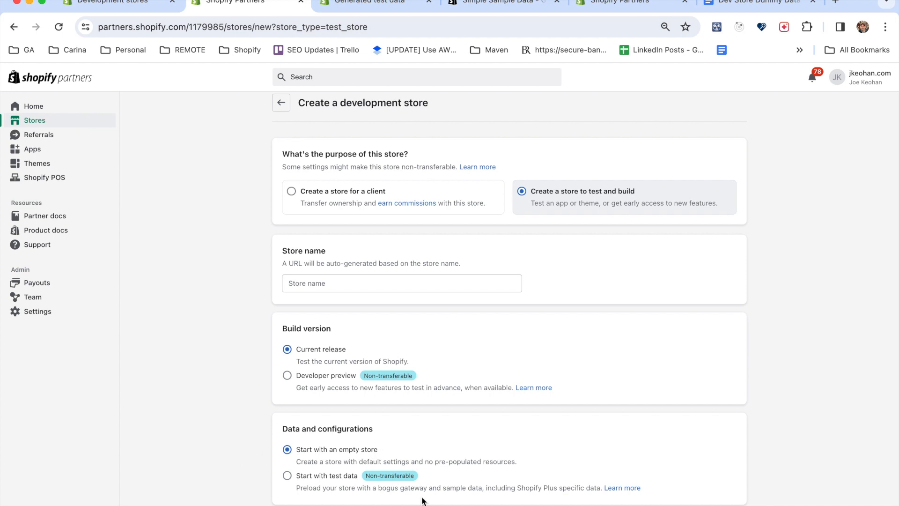
Create the development store with test data under the store name jiliworks-dev.
left_click(288, 476)
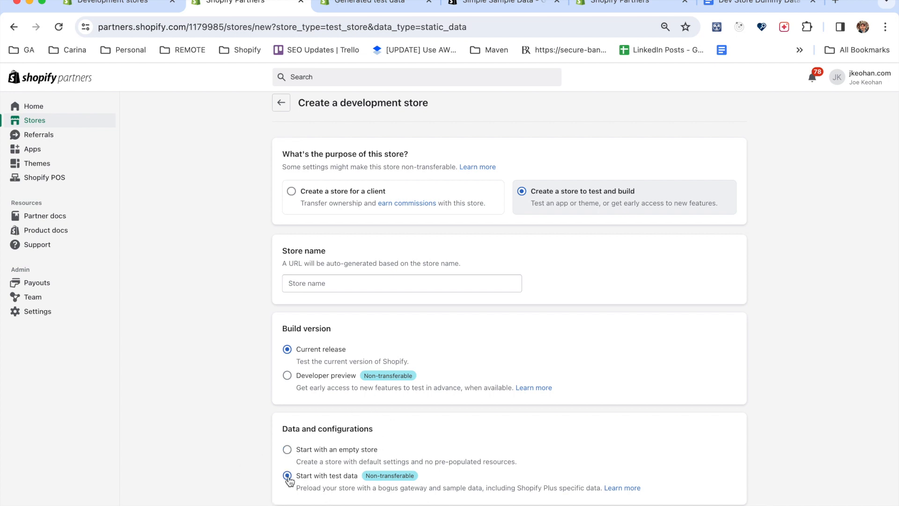
left_click(331, 282)
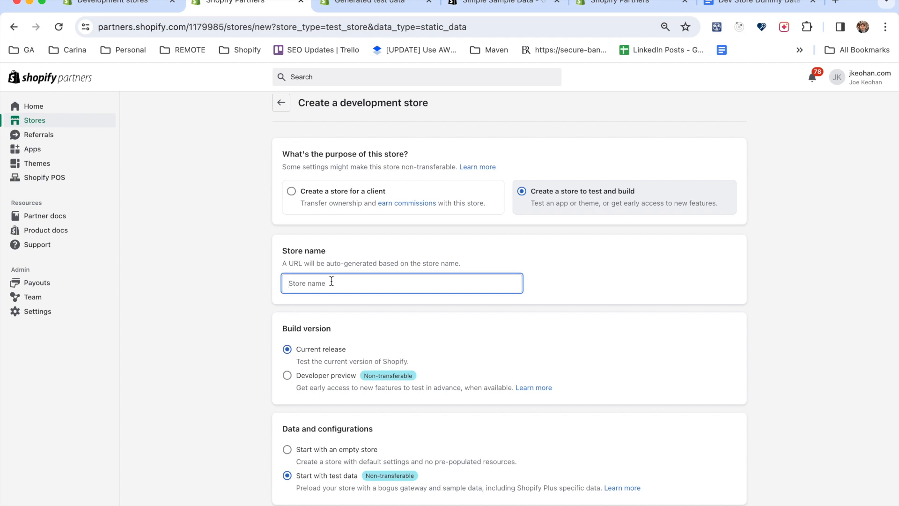
type("jiliework")
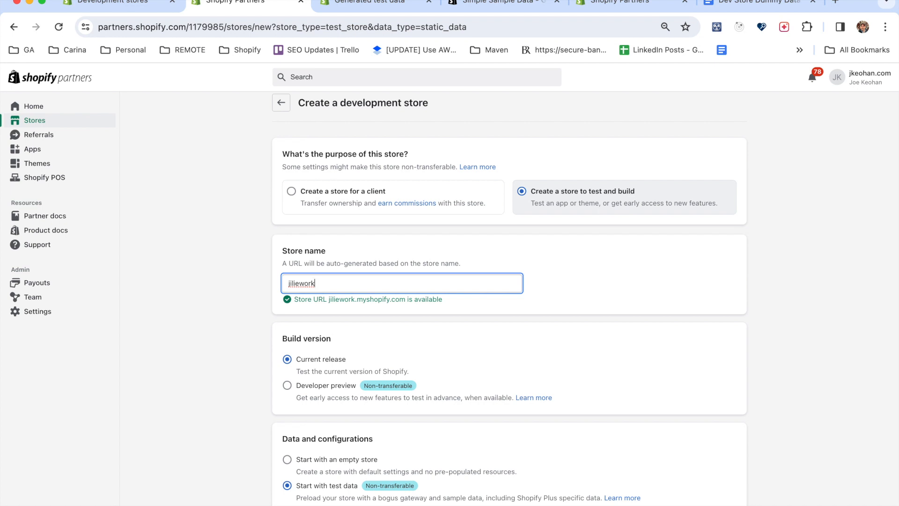
key("BackSpace")
key("BackSpace")
key("BackSpace")
key("BackSpace")
key("BackSpace")
key("BackSpace")
key("BackSpace")
type("il")
type("-dev")
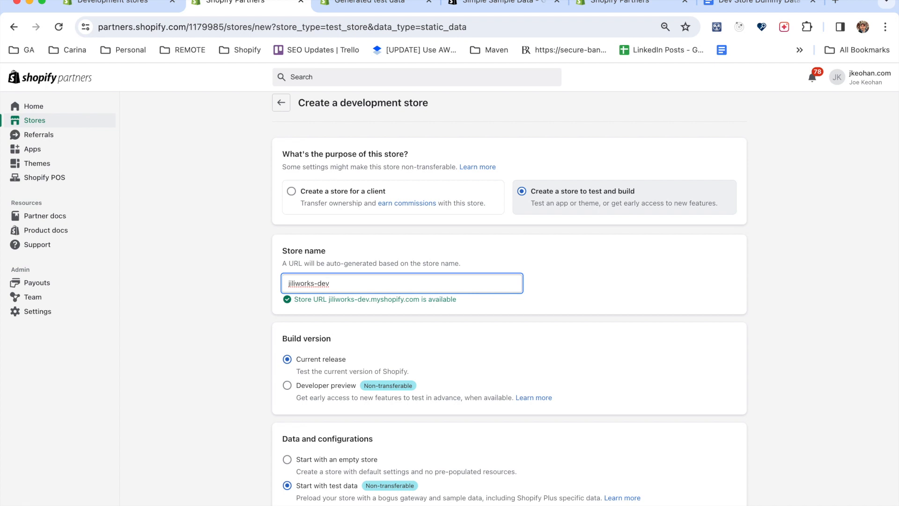
key("Return")
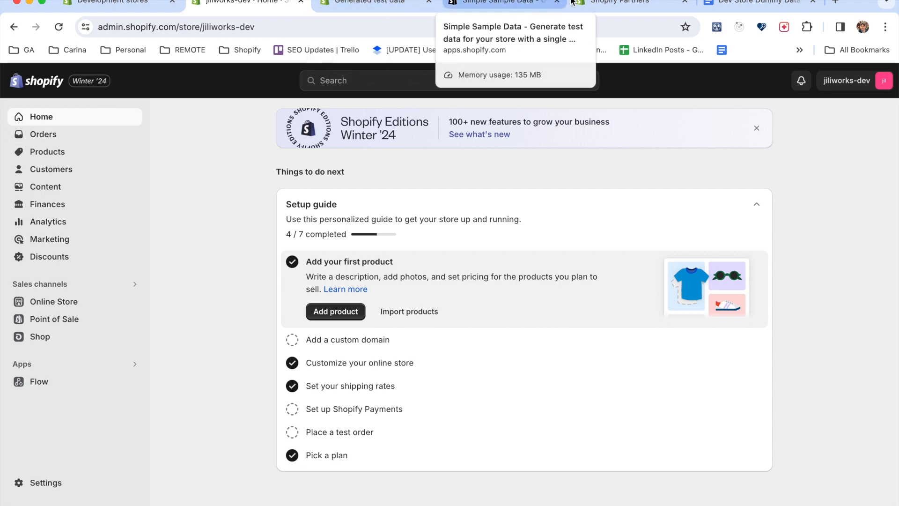
Detach the Generated test data documentation into its own window and fit it to the right half of the screen.
left_click(379, 5)
left_click_drag(377, 5, 406, 76)
key("ctrl+alt+Right")
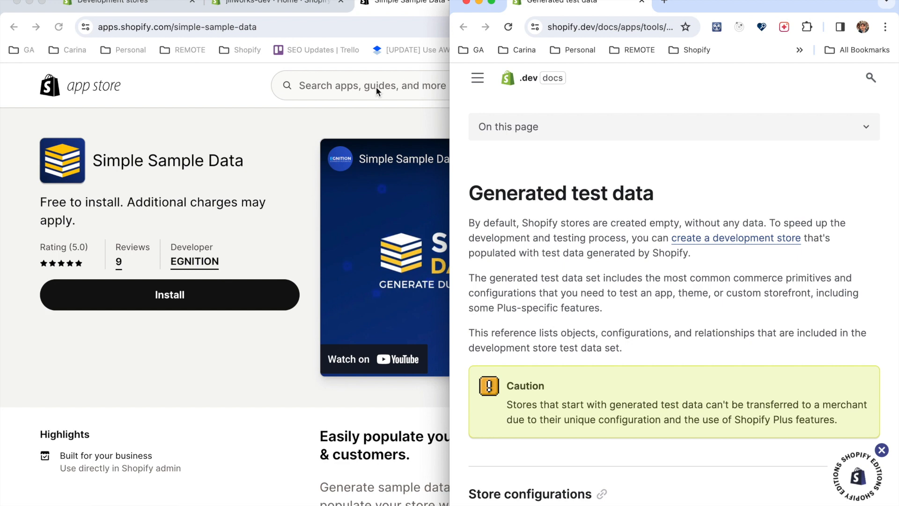
Fit the jiliworks-dev admin window to the left half of the screen and review the documentation's Store configurations section.
left_click(248, 10)
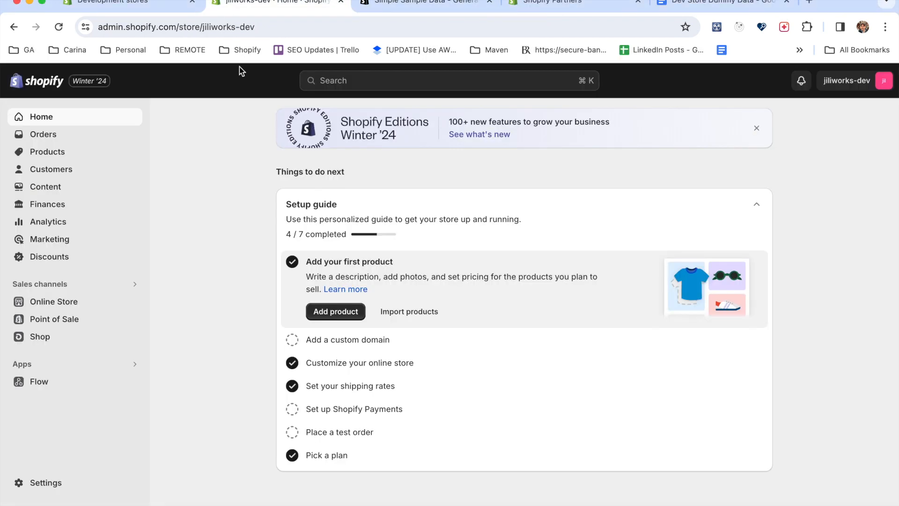
key("ctrl+alt+Left")
scroll(626, 210, "down", 10)
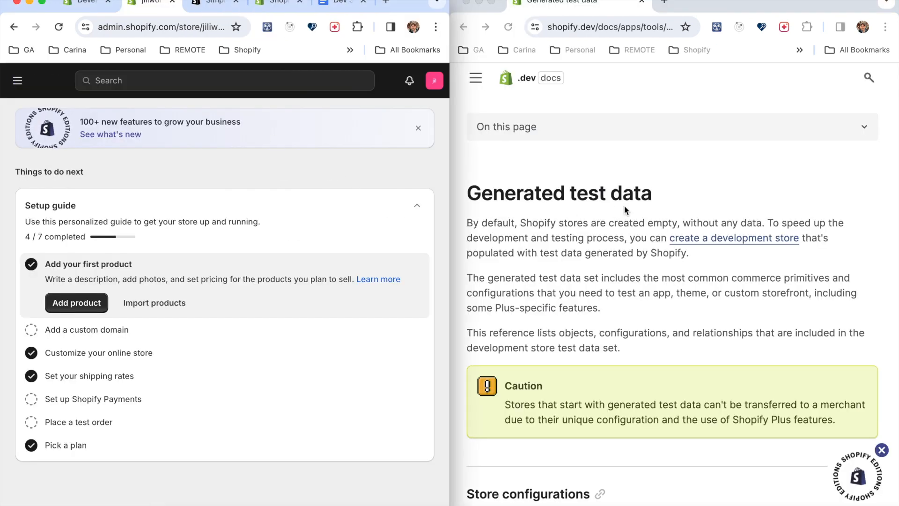
scroll(624, 206, "up", 5)
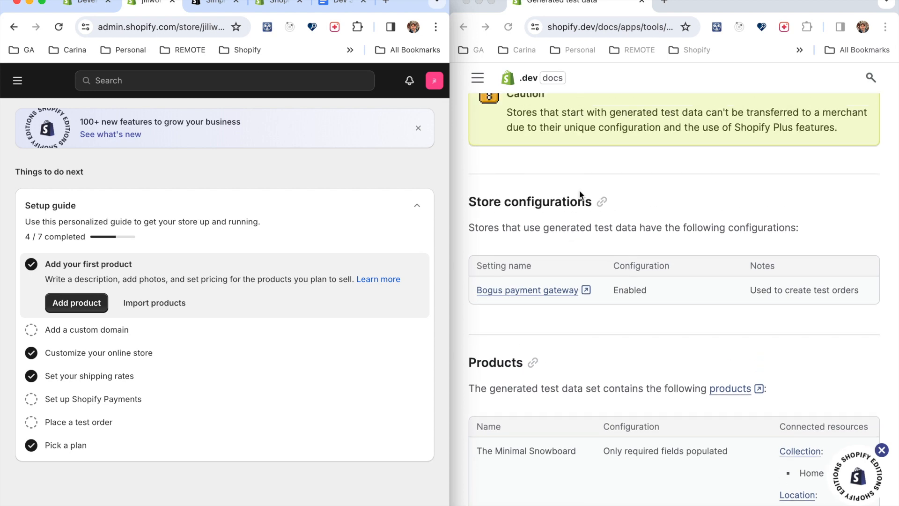
scroll(557, 205, "up", 10)
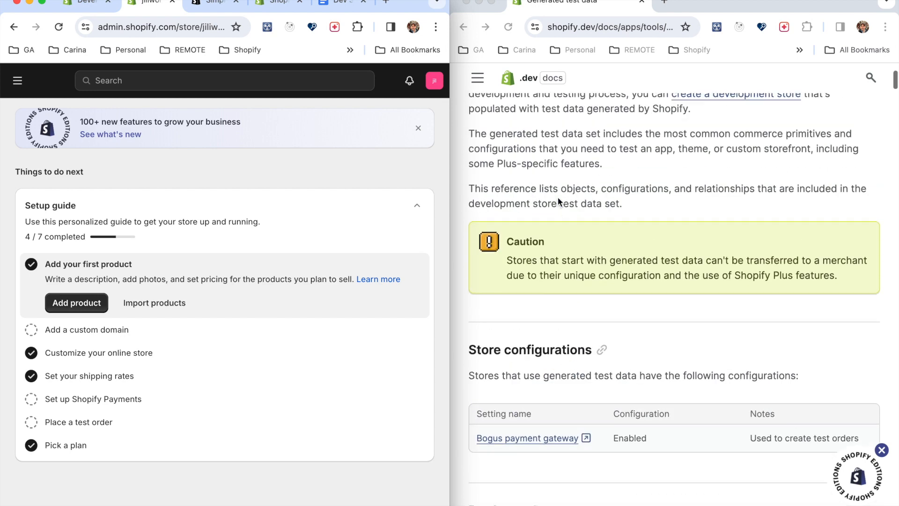
scroll(557, 202, "down", 7)
scroll(557, 198, "down", 5)
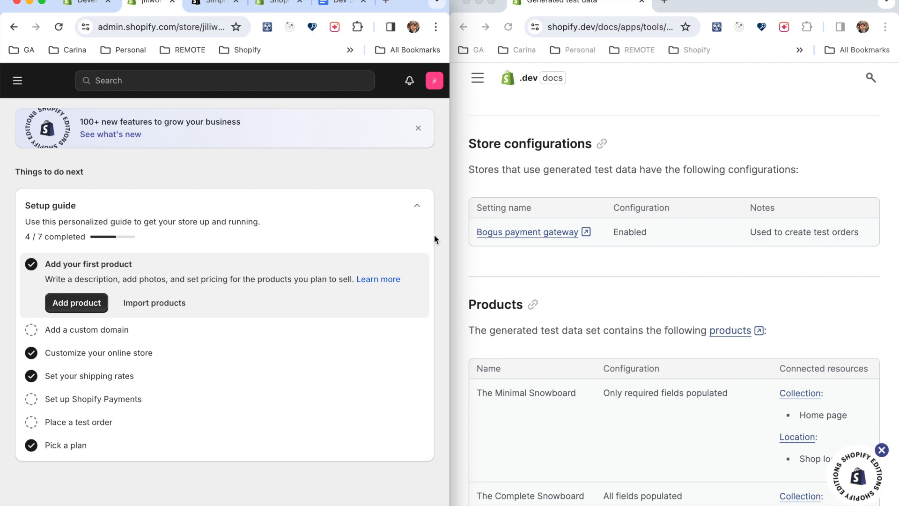
Widen the store admin window and check the store's Payments settings for the Bogus payment gateway listed in the documentation.
left_click_drag(449, 235, 631, 235)
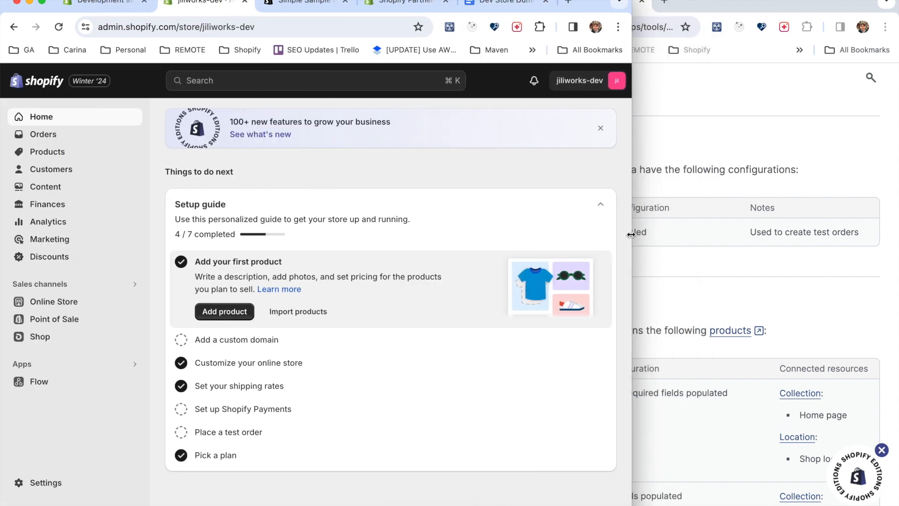
left_click(670, 141)
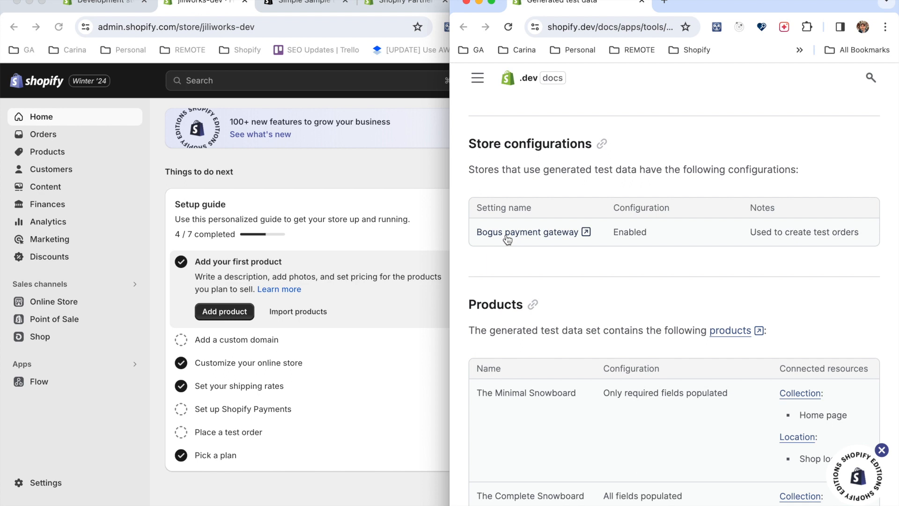
left_click(126, 376)
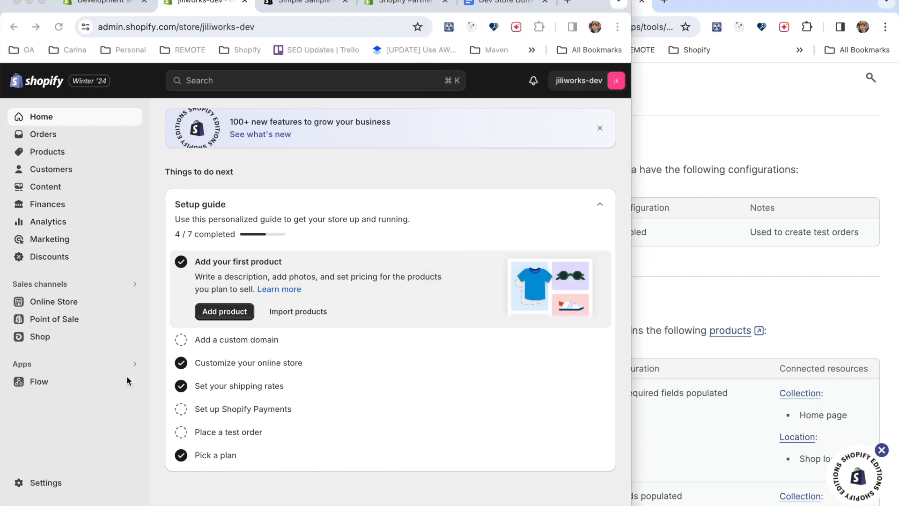
left_click(45, 484)
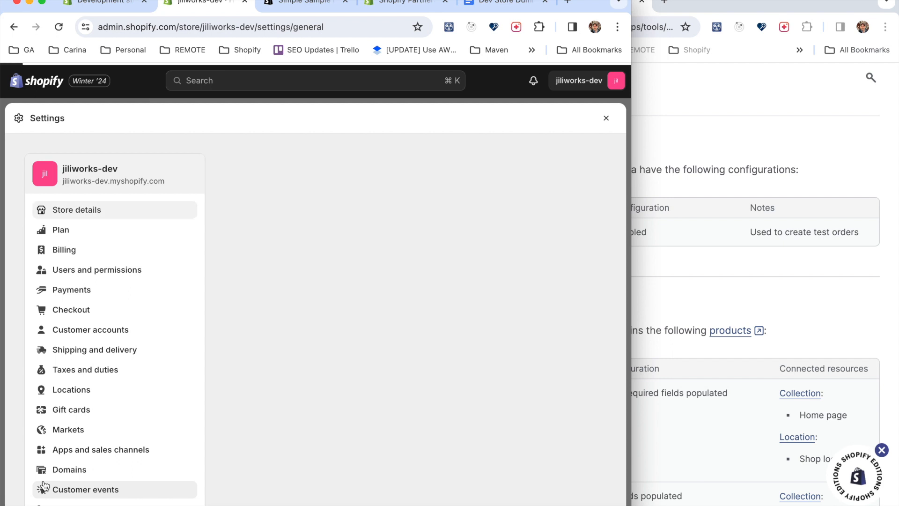
left_click(70, 253)
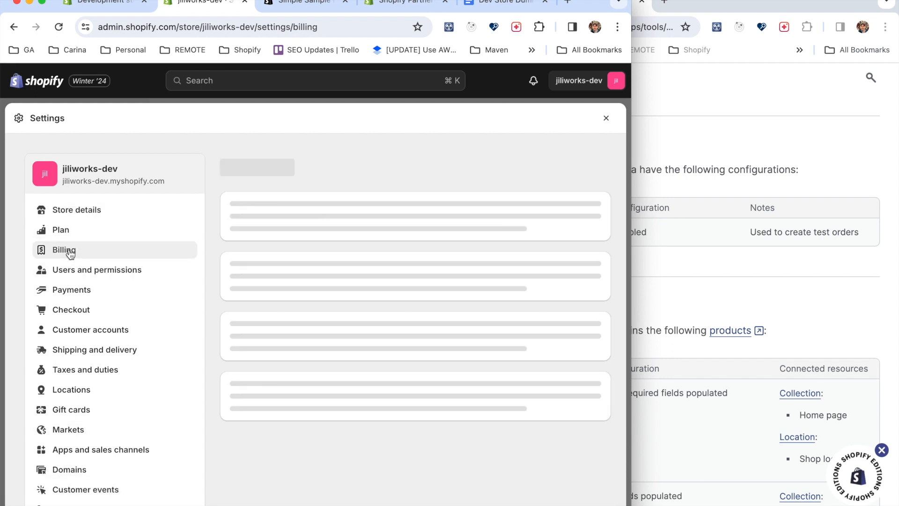
left_click(75, 290)
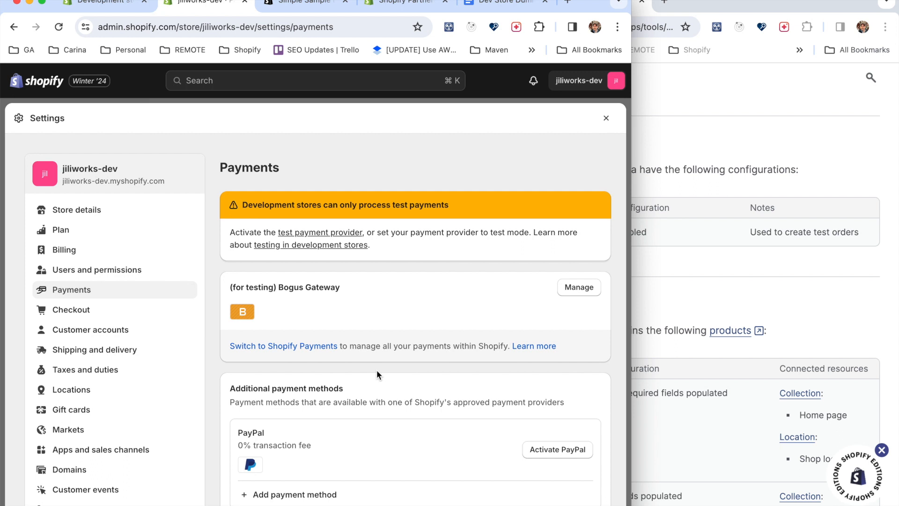
left_click(607, 120)
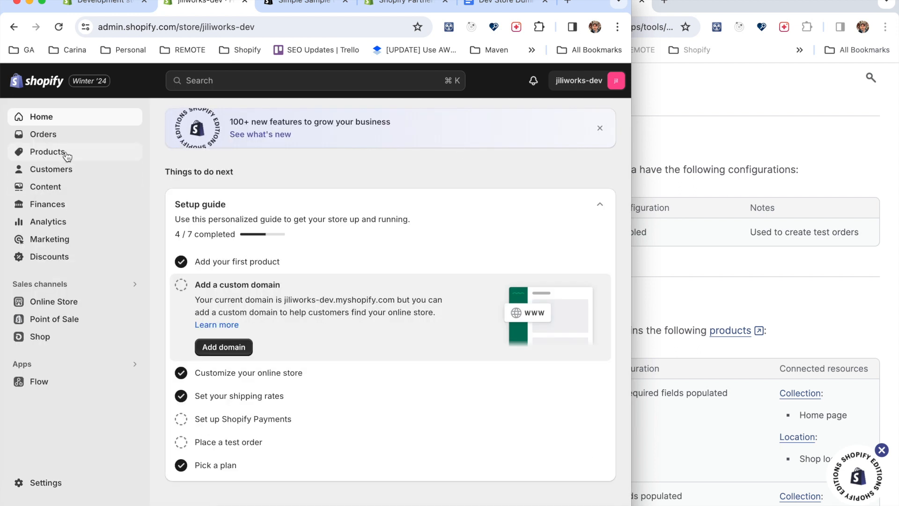
View the jiliworks-dev online store from its Themes page and widen the browser window to show more of the storefront.
left_click(53, 301)
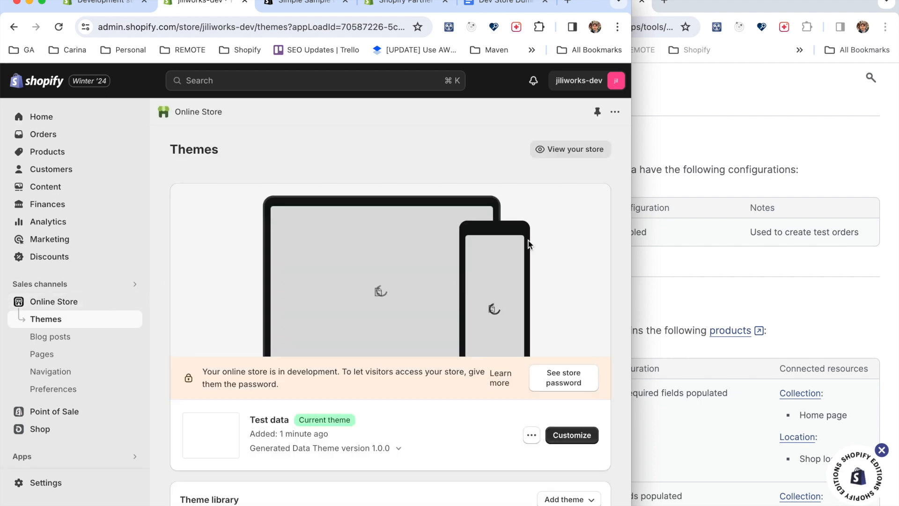
left_click(576, 149)
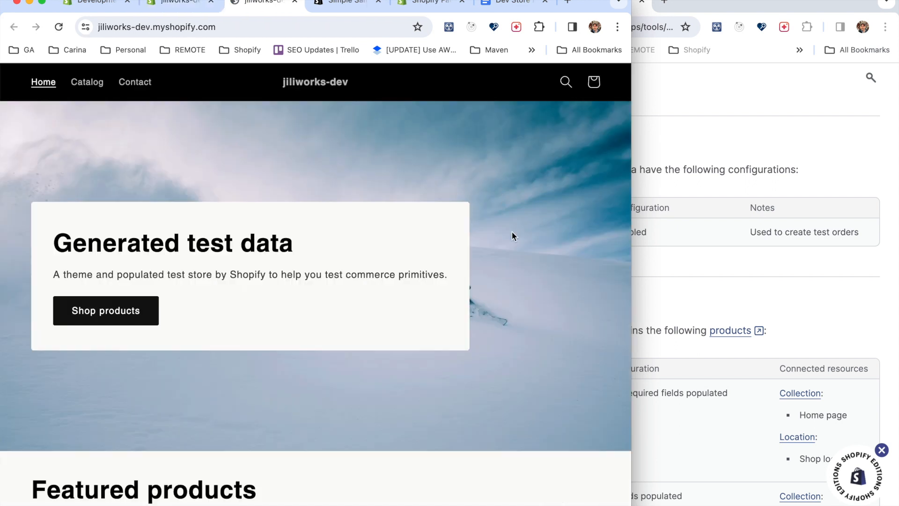
left_click_drag(630, 224, 715, 225)
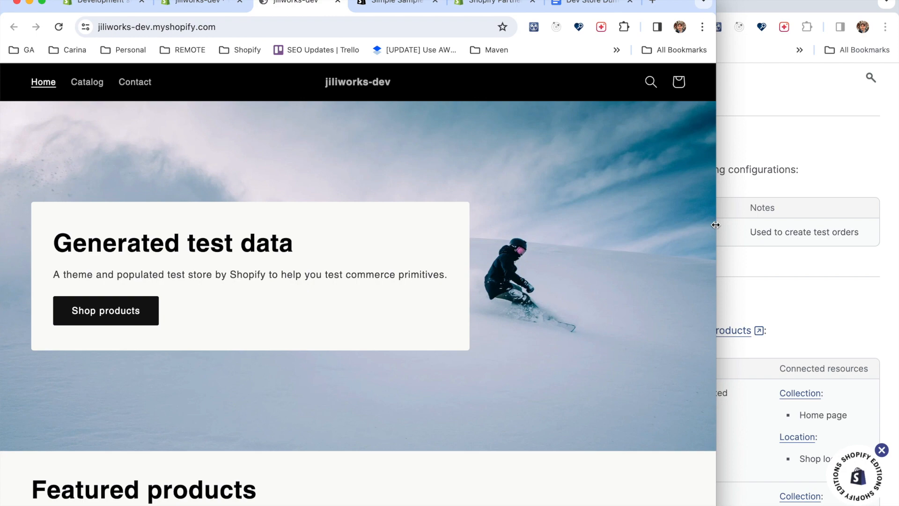
Look through the storefront's home page, including the banner, featured products and promotional sections.
scroll(499, 329, "down", 3)
scroll(498, 334, "down", 5)
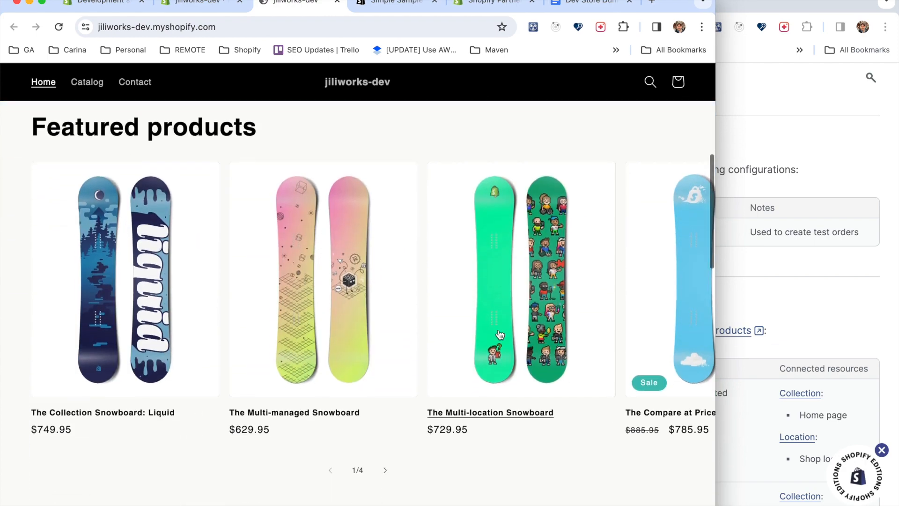
scroll(579, 385, "down", 13)
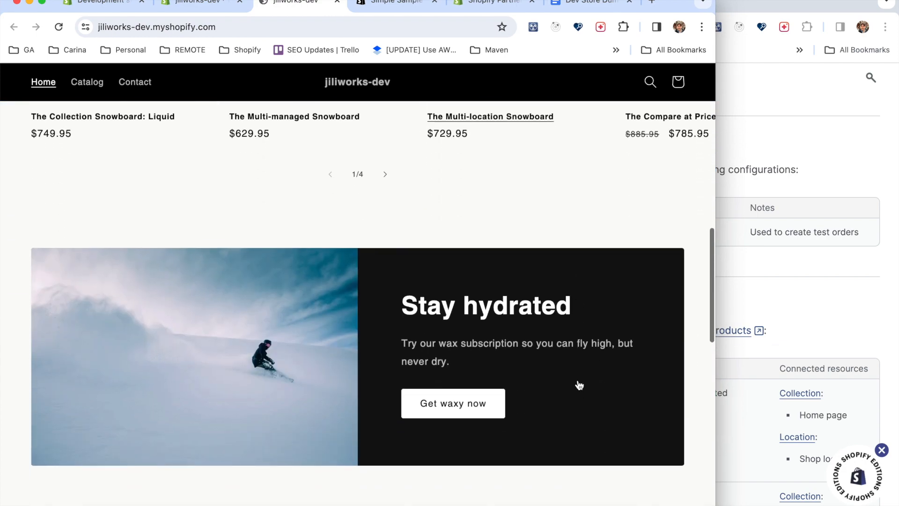
scroll(579, 384, "down", 8)
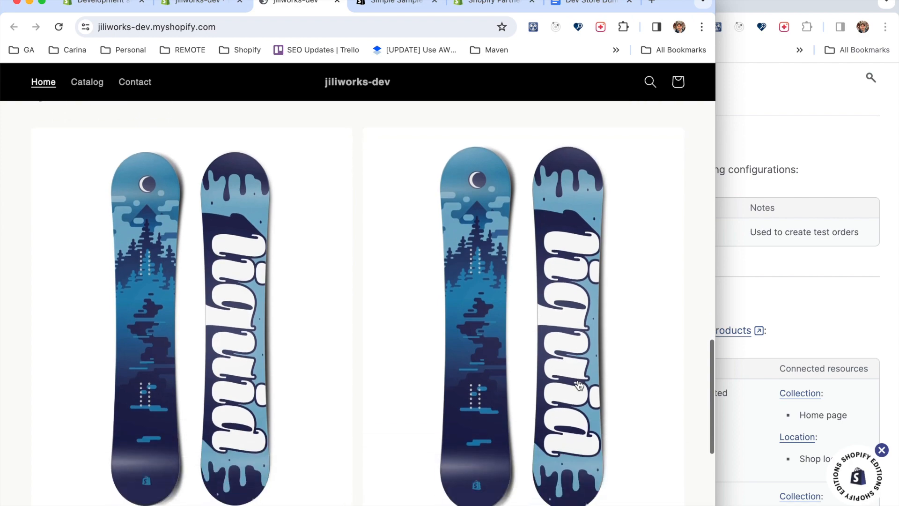
scroll(577, 380, "up", 20)
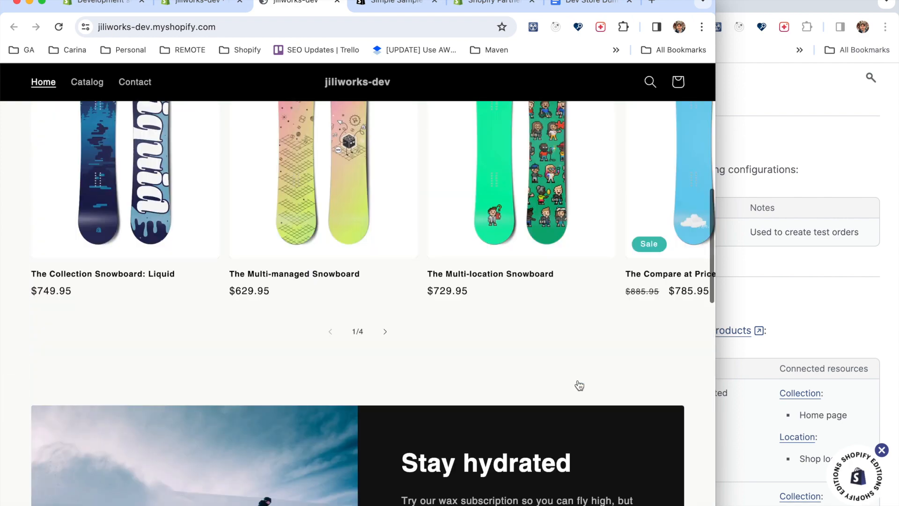
scroll(578, 380, "down", 3)
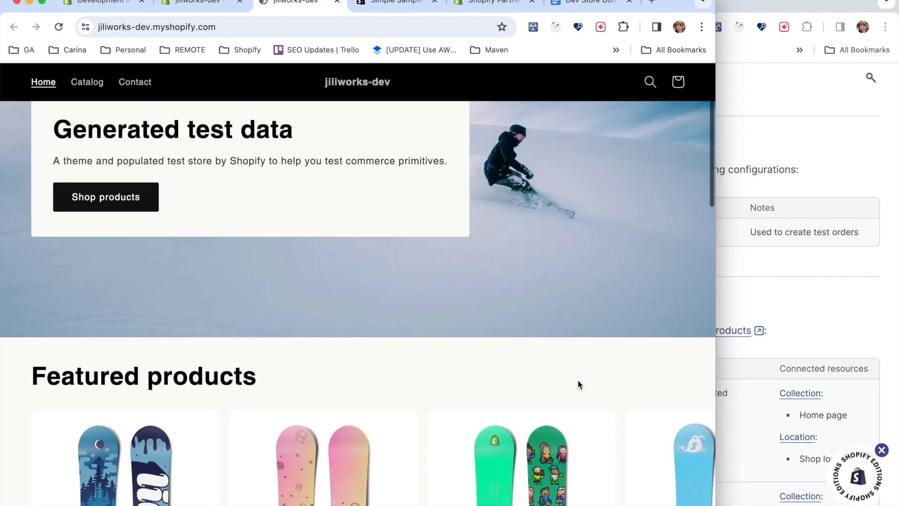
scroll(577, 379, "up", 3)
Browse the storefront's Catalog page to examine the generated test products.
left_click(94, 87)
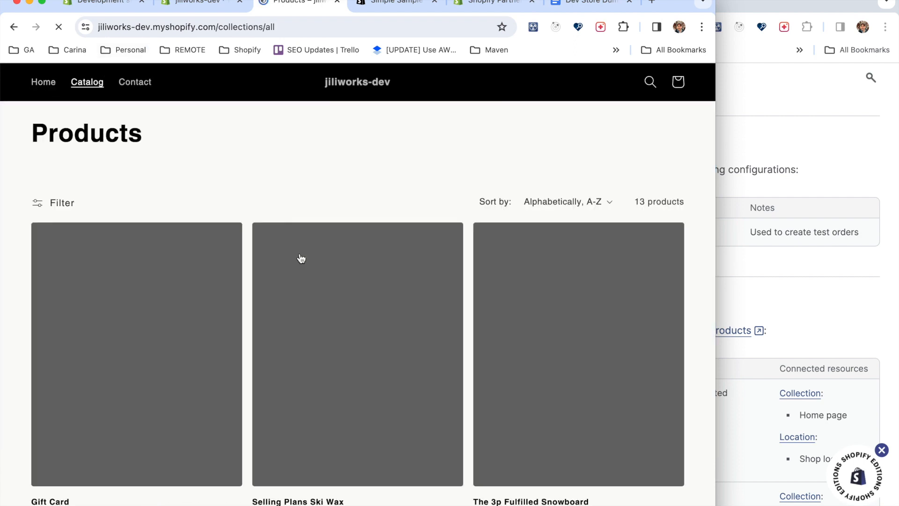
scroll(309, 354, "down", 2)
scroll(310, 352, "up", 2)
scroll(311, 353, "down", 3)
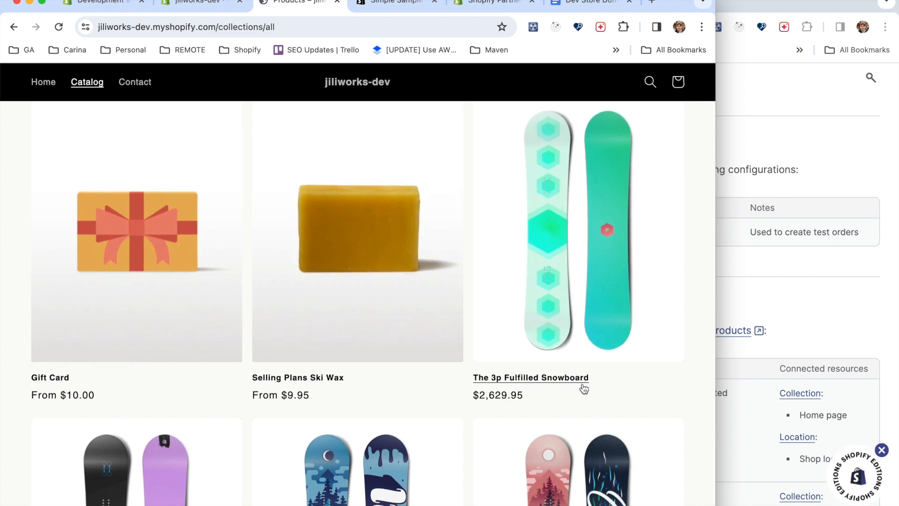
scroll(604, 392, "down", 8)
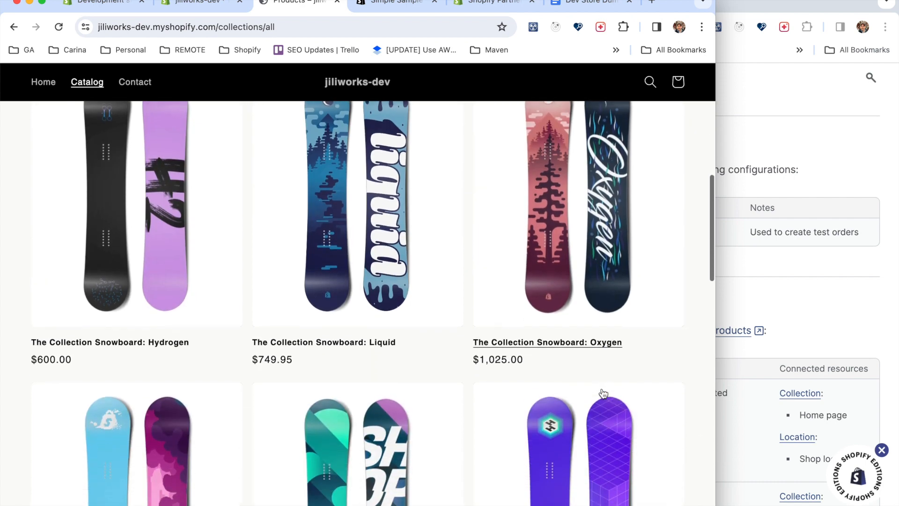
scroll(604, 392, "up", 10)
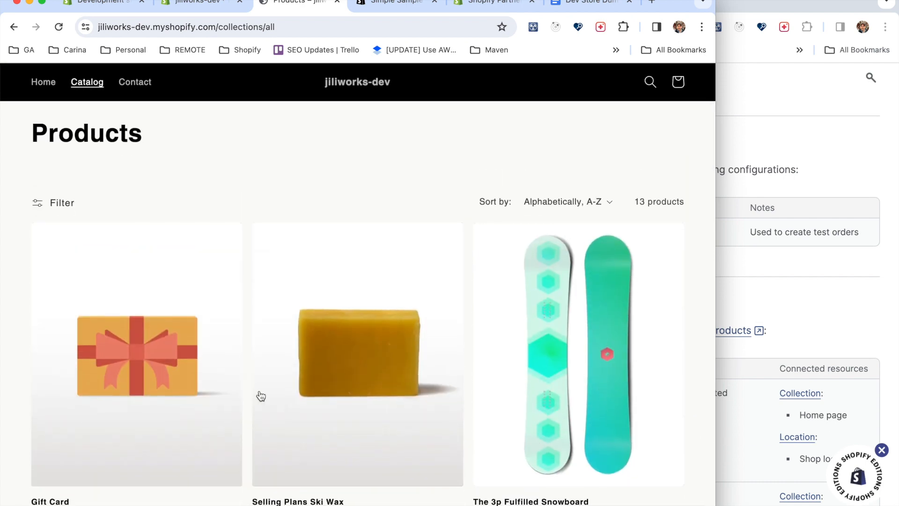
Start an immediate purchase of the $10 Gift Card and enter the contact phone number at checkout.
left_click(157, 355)
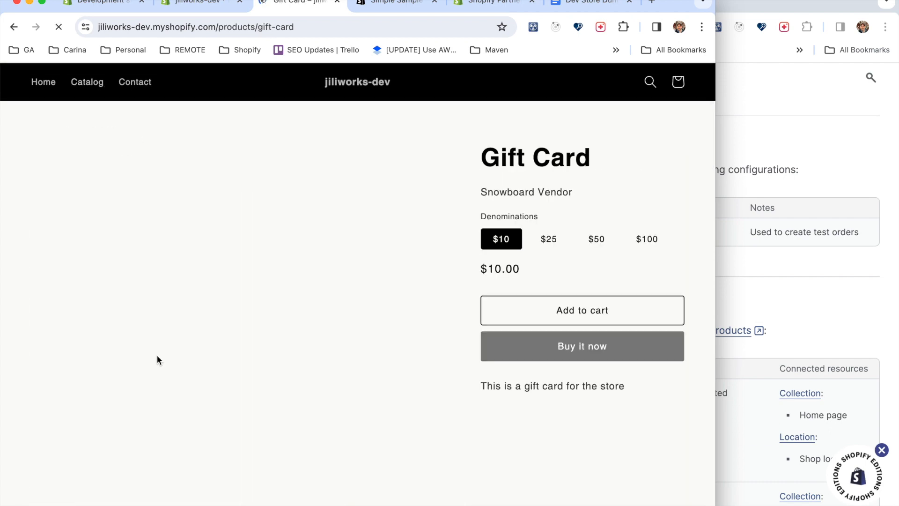
left_click(577, 349)
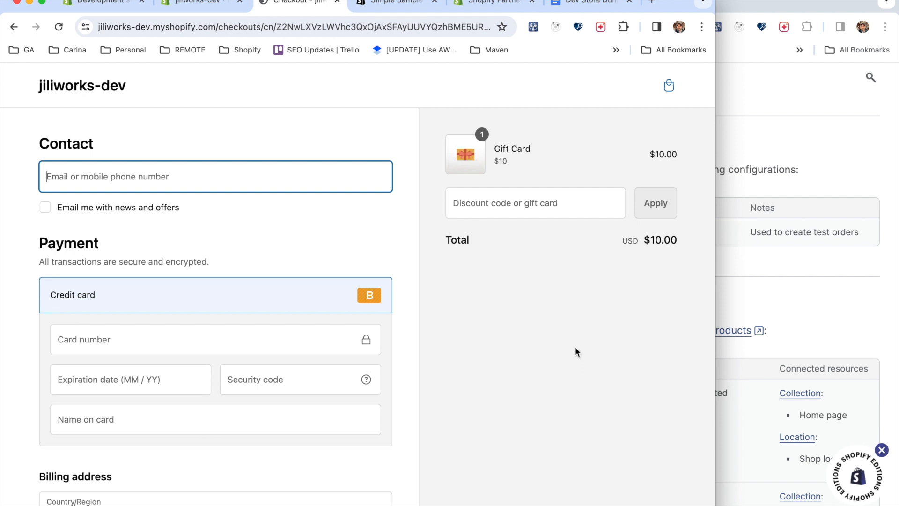
scroll(291, 360, "down", 1)
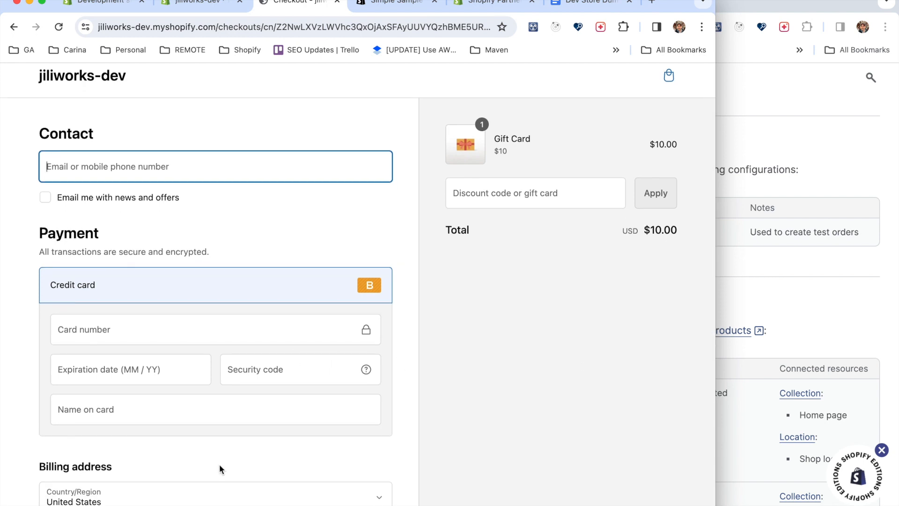
Enter the test card's number, expiration date and security code, with Bogus Gateway as the name on the card.
left_click(139, 308)
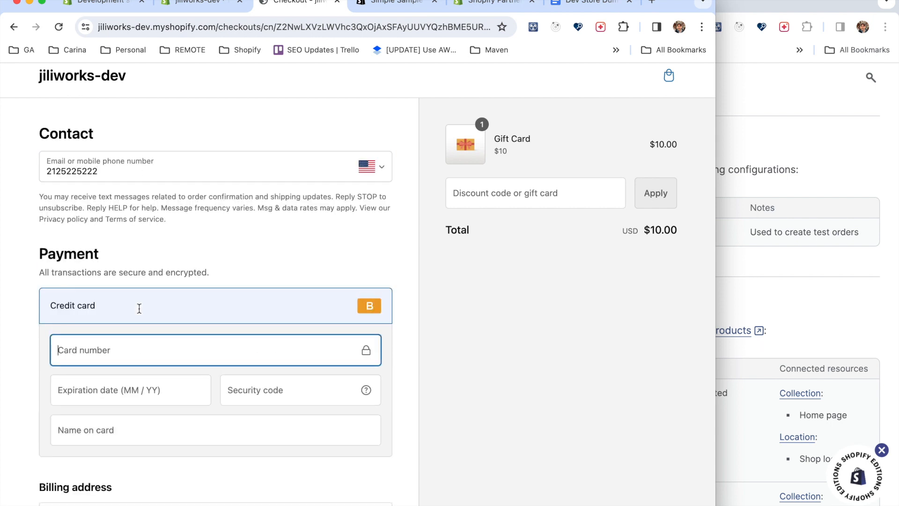
type("1")
left_click(117, 384)
type("03 / 27")
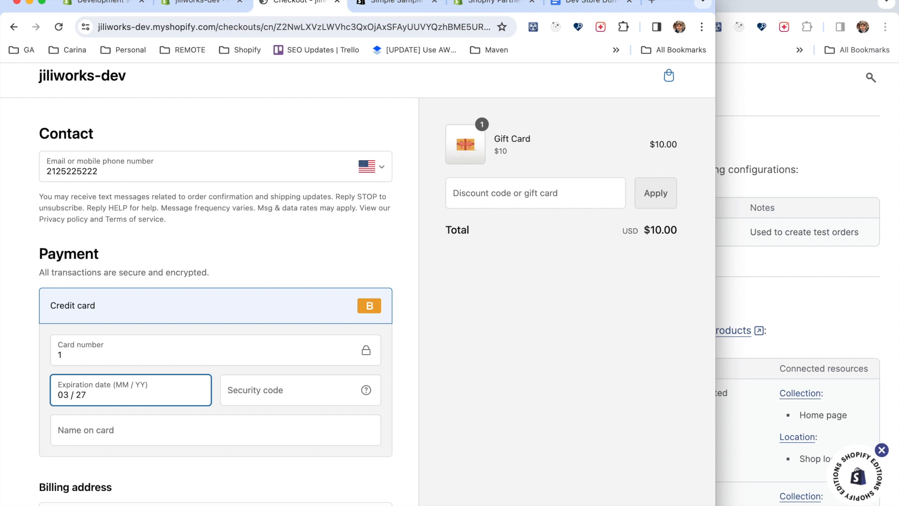
key("Tab")
type("123")
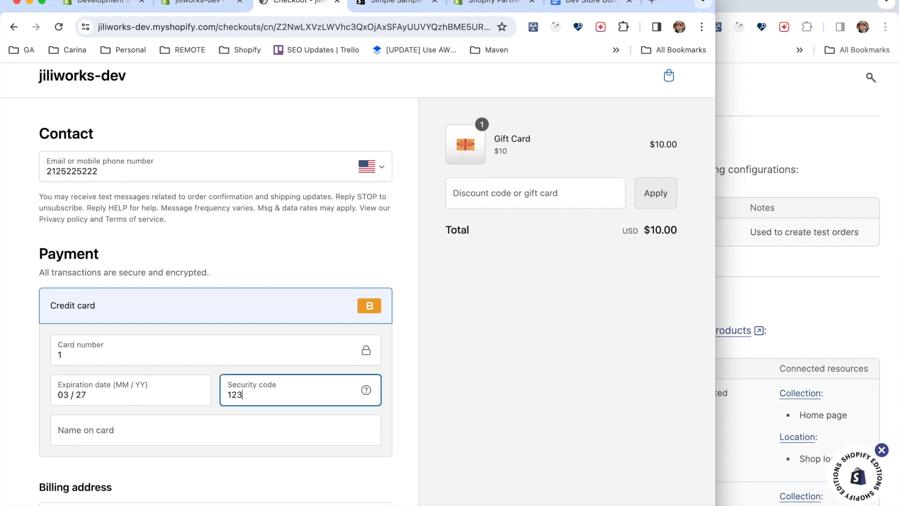
left_click(98, 440)
type("Bogu")
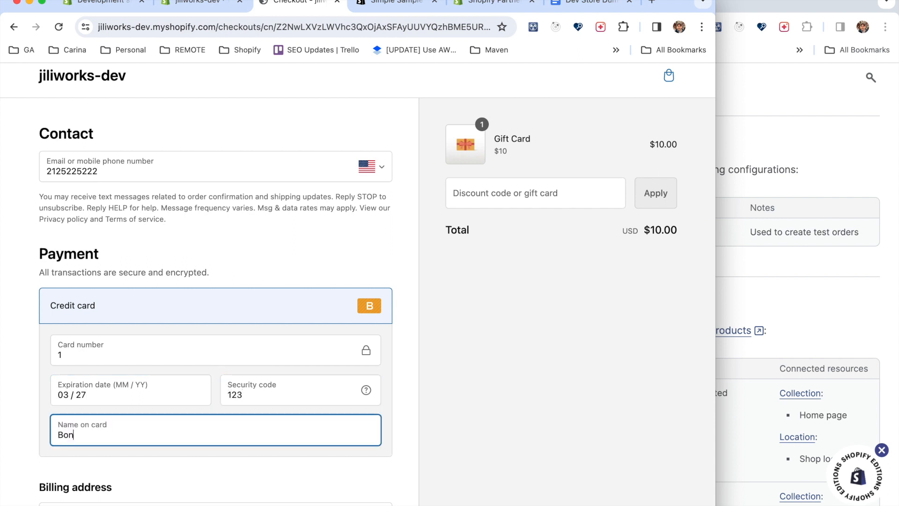
type("s Gate")
key("BackSpace")
type("tewa")
Fill in the billing last name and a suggested street address, and submit payment for the gift card order.
scroll(167, 447, "down", 6)
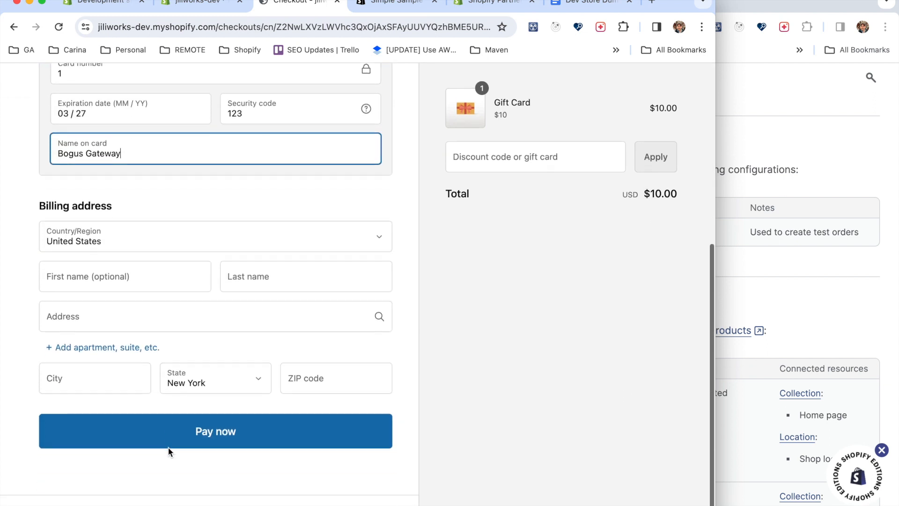
left_click(226, 440)
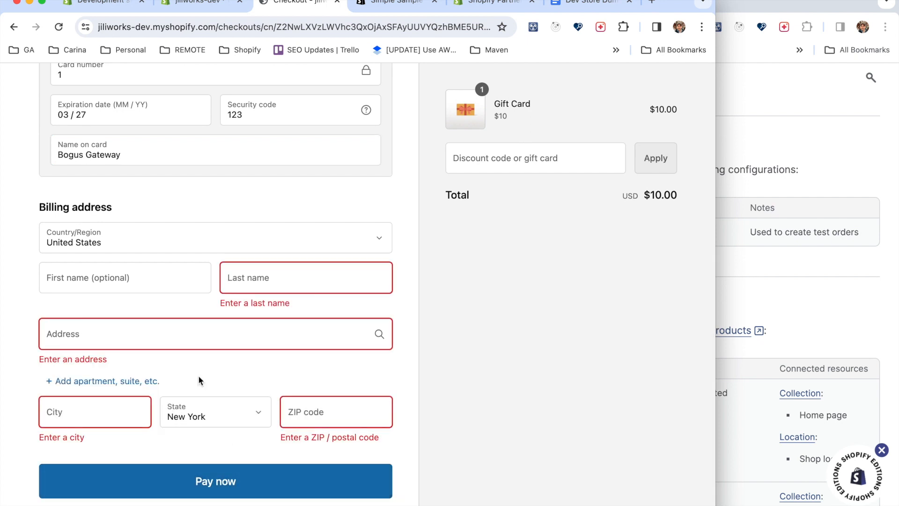
left_click(290, 283)
type("w")
left_click(221, 311)
type("123")
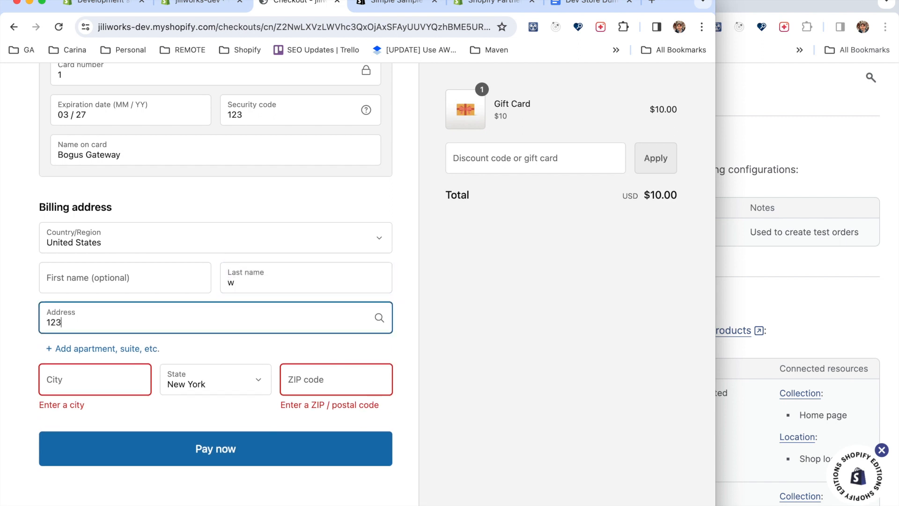
left_click(137, 377)
left_click(229, 437)
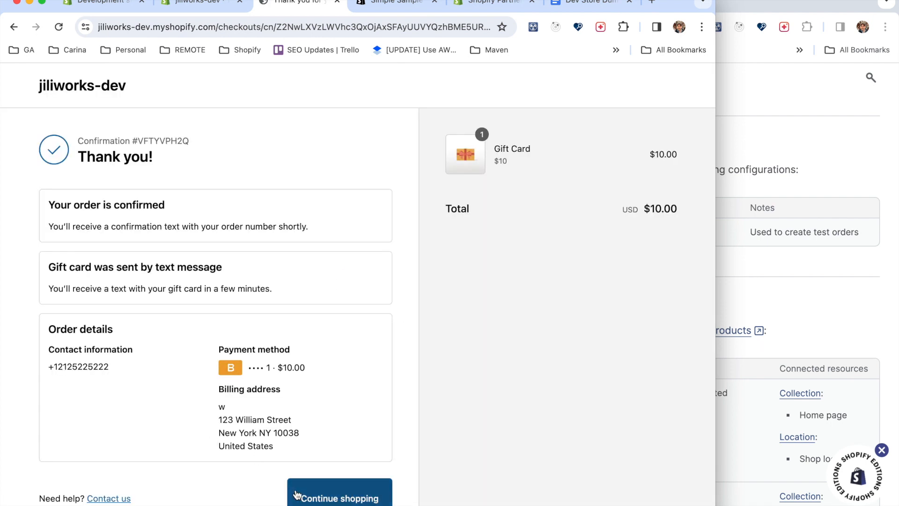
Review the confirmation page of the gift card order, including its payment method and billing details.
scroll(295, 491, "down", 1)
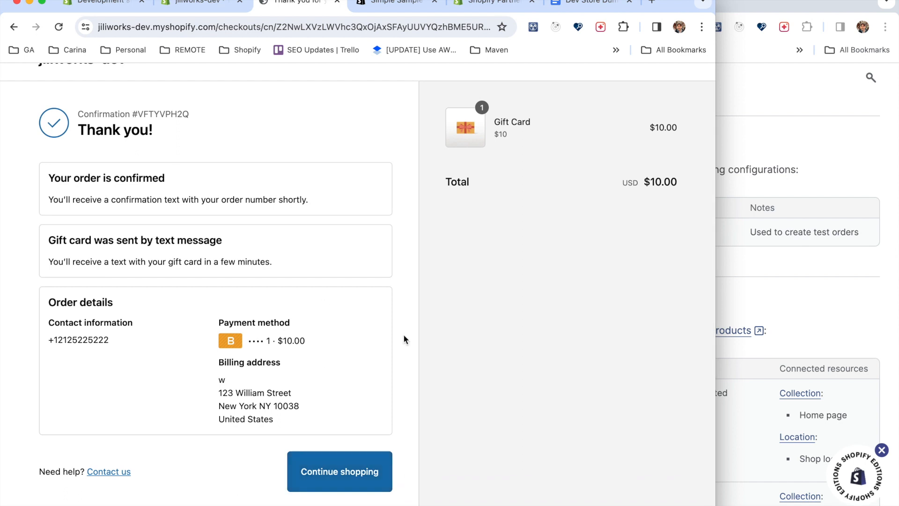
scroll(411, 398, "down", 1)
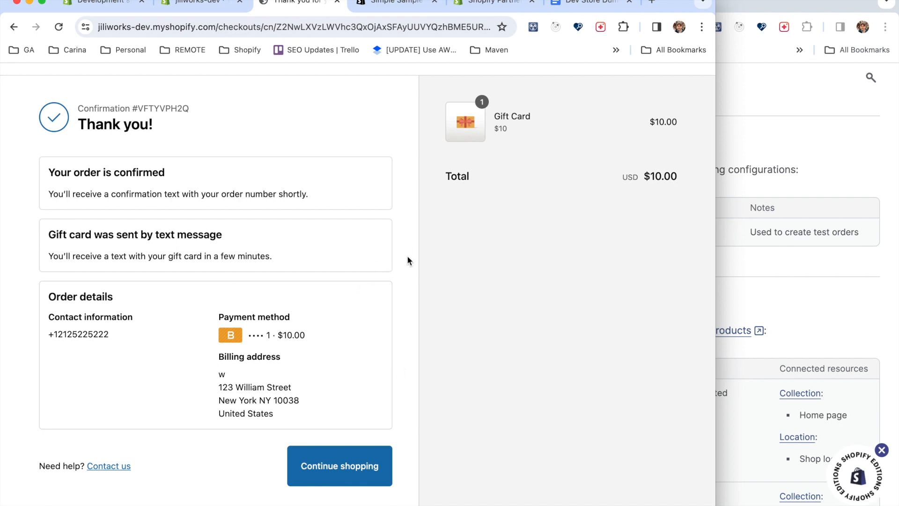
scroll(407, 257, "up", 2)
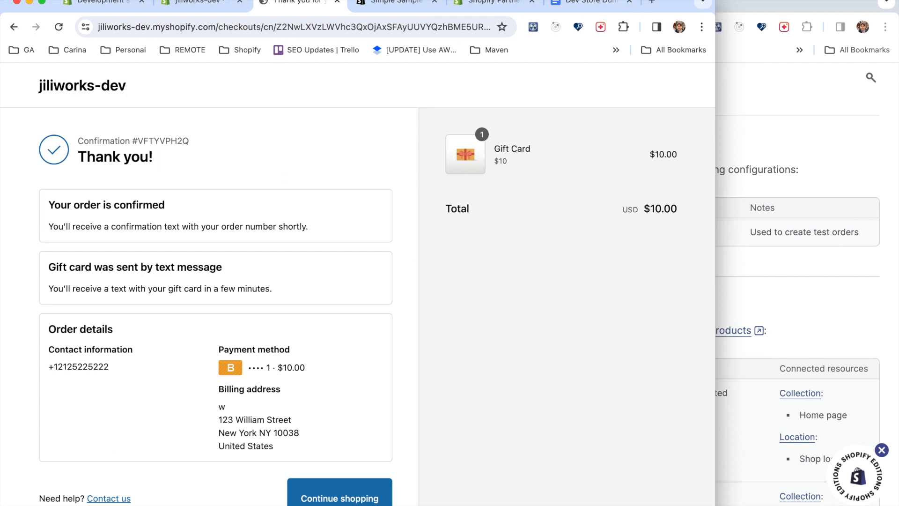
Return to the store admin and bring up the Products section of the generated test data documentation beside it.
left_click(206, 7)
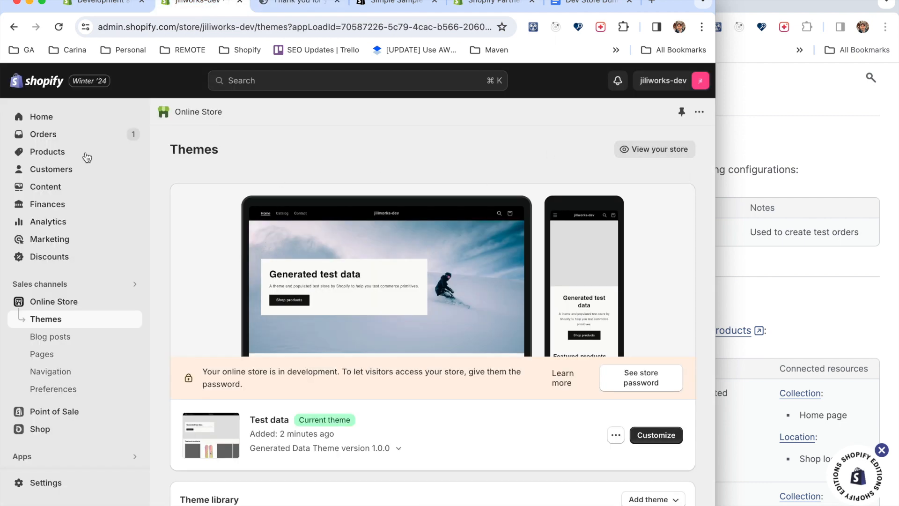
left_click(784, 156)
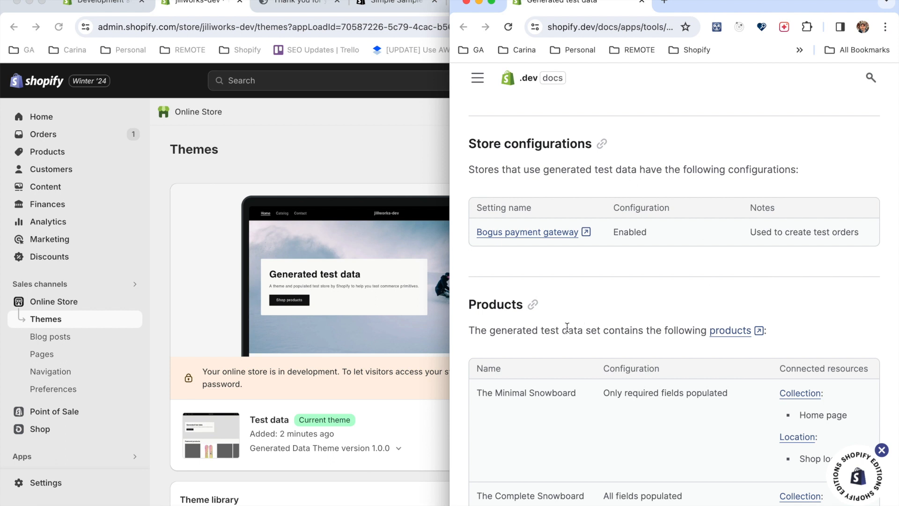
scroll(592, 379, "down", 5)
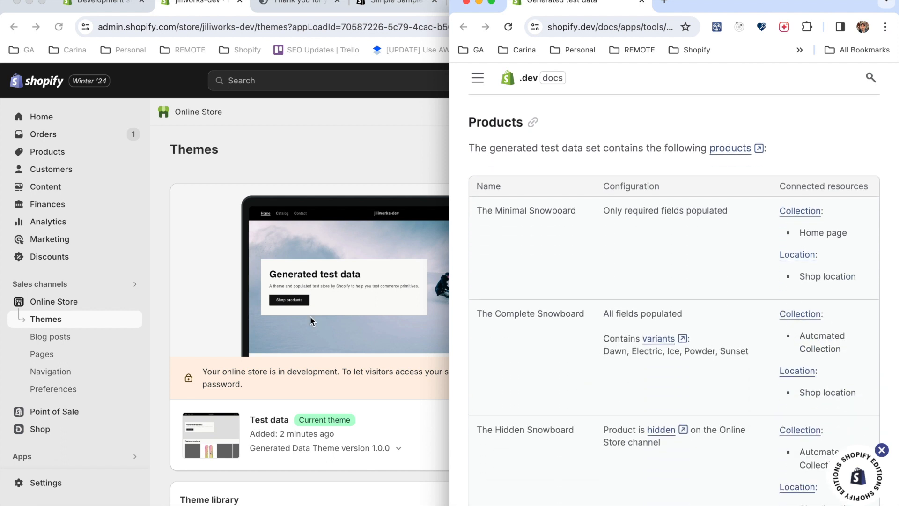
Open the store admin's product list and look through the generated products.
left_click(49, 153)
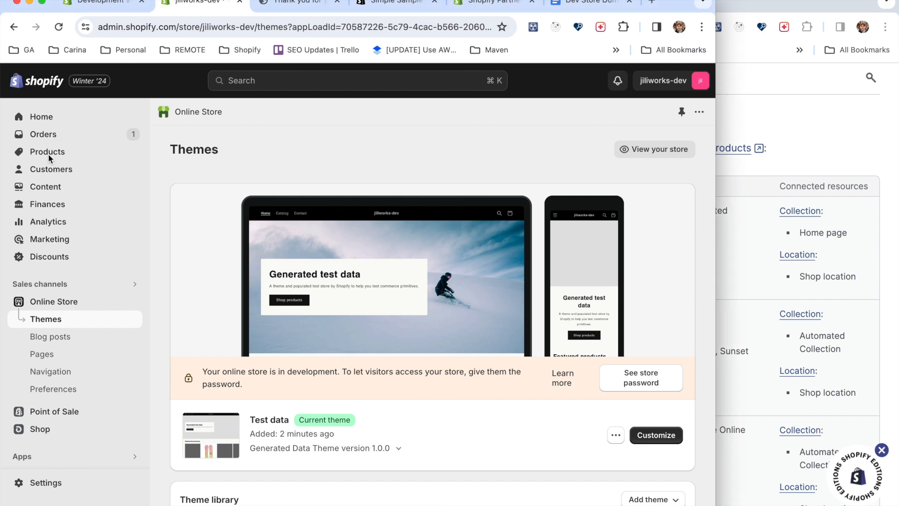
left_click(48, 153)
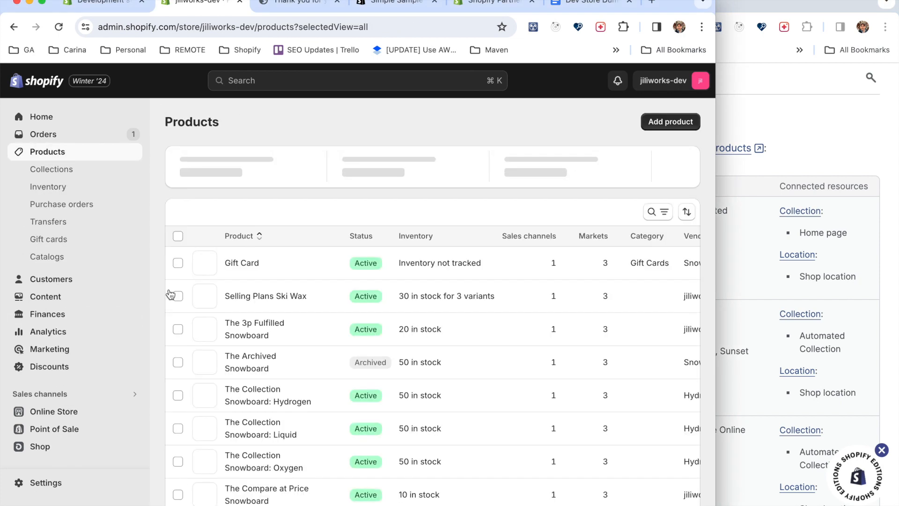
scroll(331, 412, "down", 7)
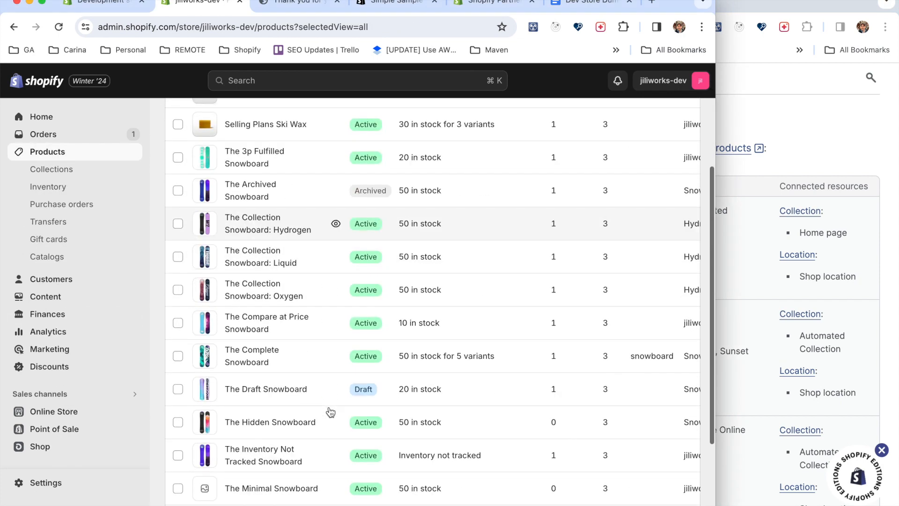
scroll(330, 412, "up", 7)
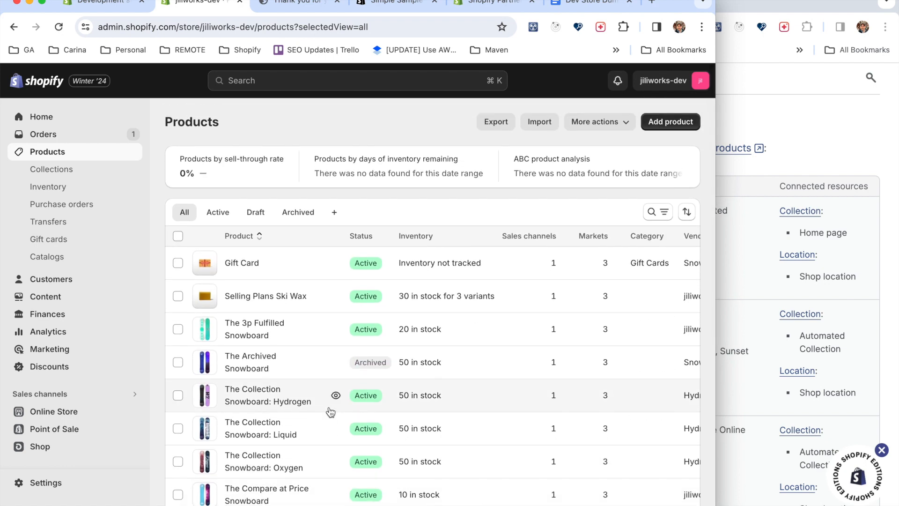
Read the documentation's product table from The Minimal Snowboard to The 3p Fulfilled Snowboard, and return to its beginning.
left_click(814, 232)
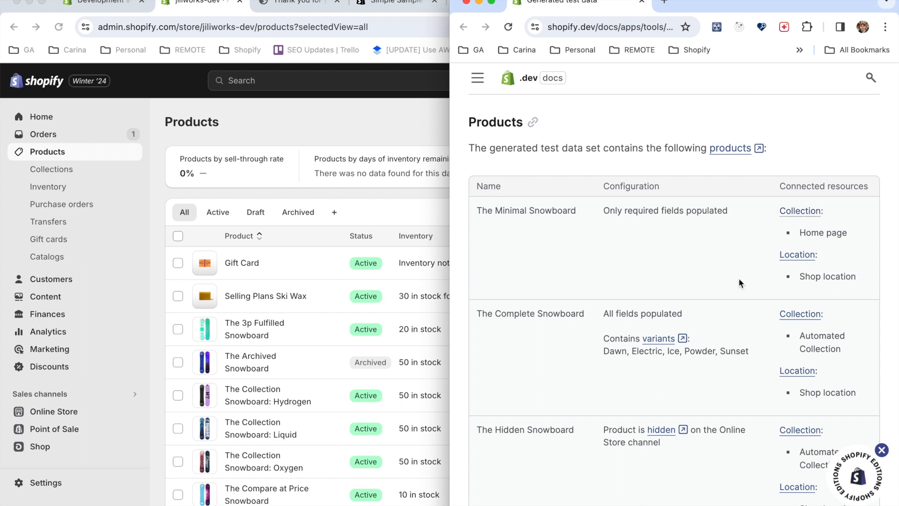
scroll(726, 300, "down", 4)
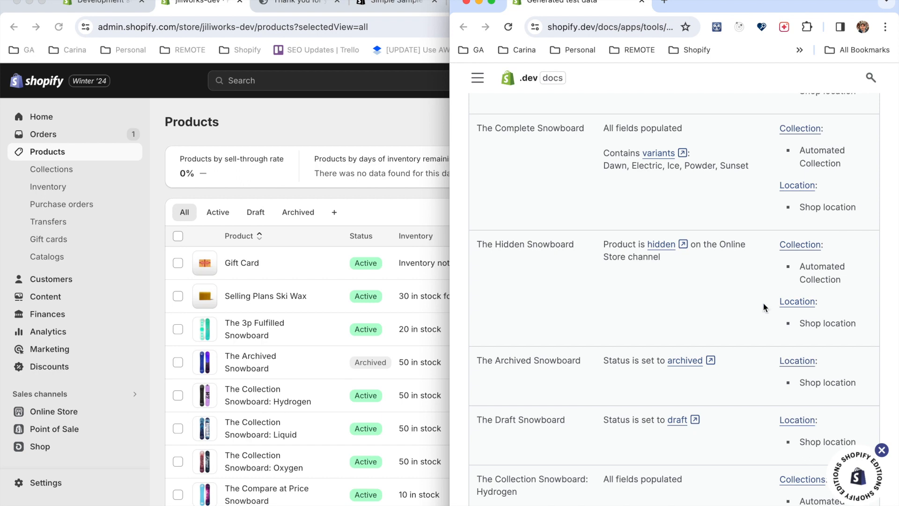
scroll(763, 306, "down", 10)
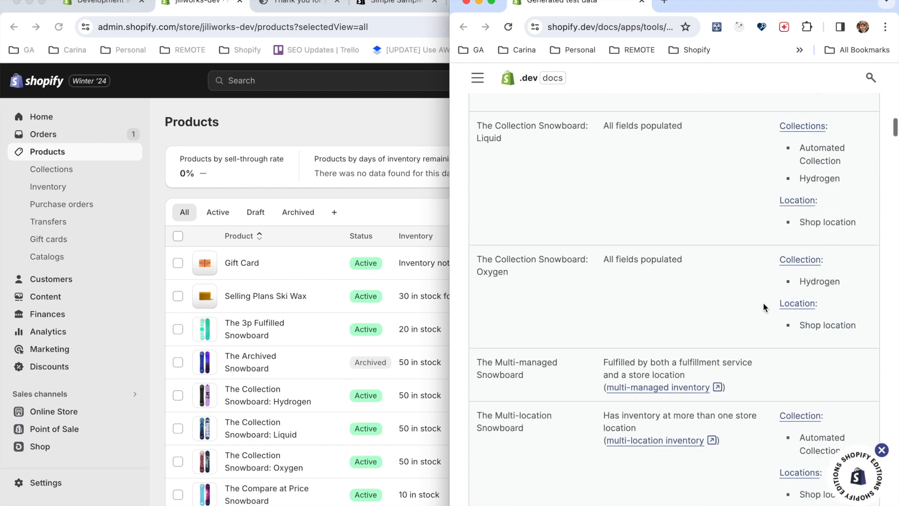
scroll(777, 319, "down", 3)
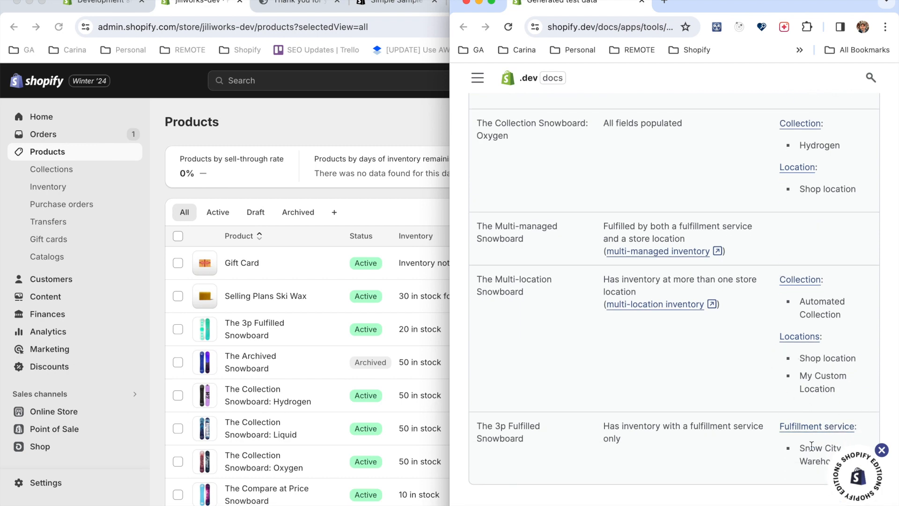
scroll(808, 345, "up", 10)
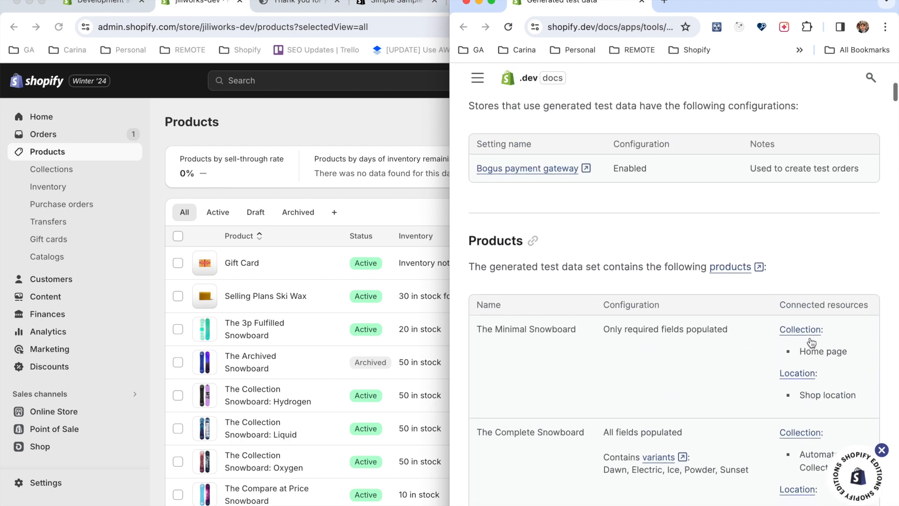
scroll(810, 341, "down", 1)
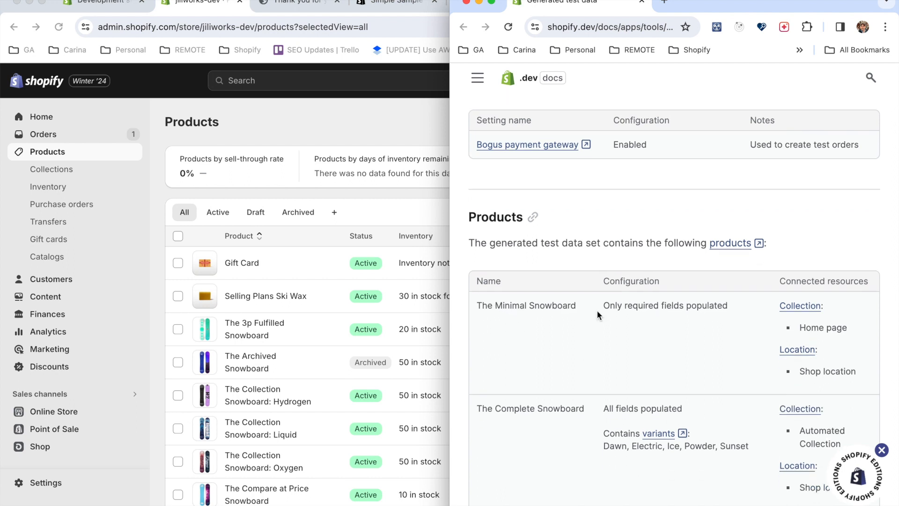
Compare the names and statuses in the admin's product list with the documented snowboards.
scroll(310, 358, "down", 5)
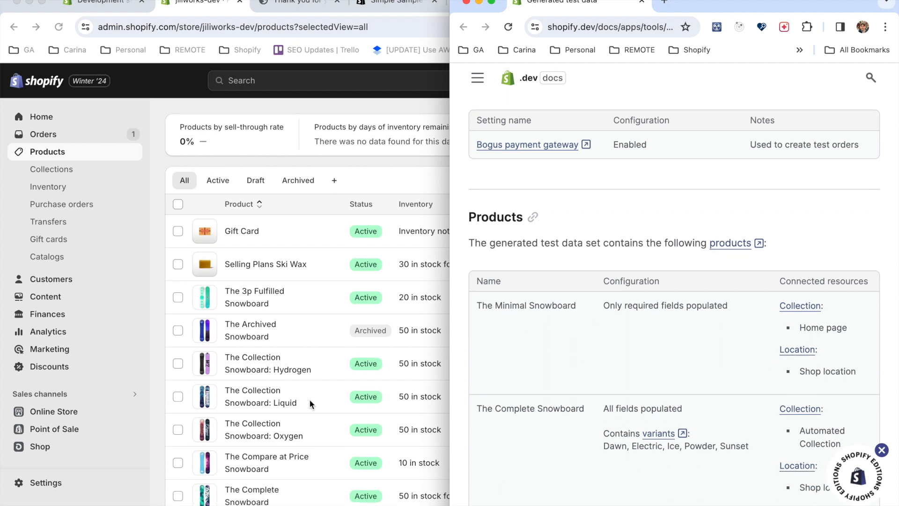
scroll(309, 427, "down", 6)
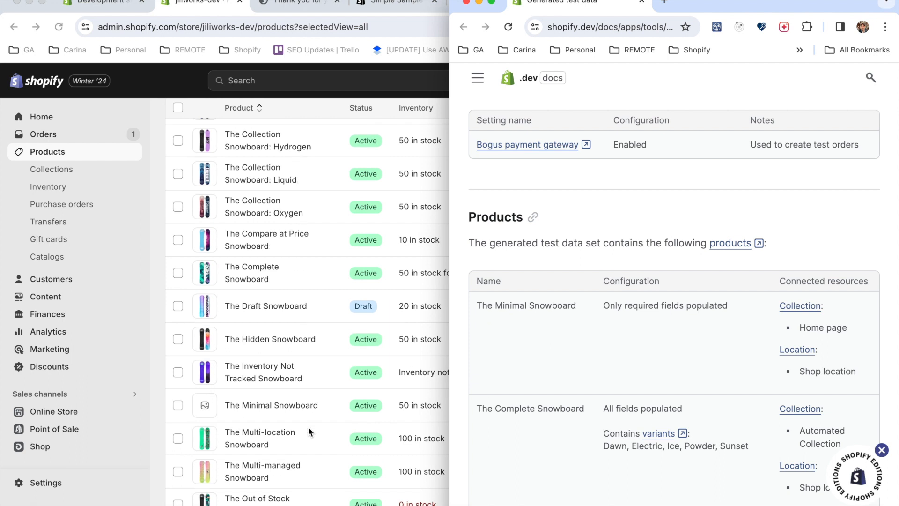
scroll(309, 423, "down", 1)
scroll(309, 421, "up", 4)
scroll(310, 421, "up", 2)
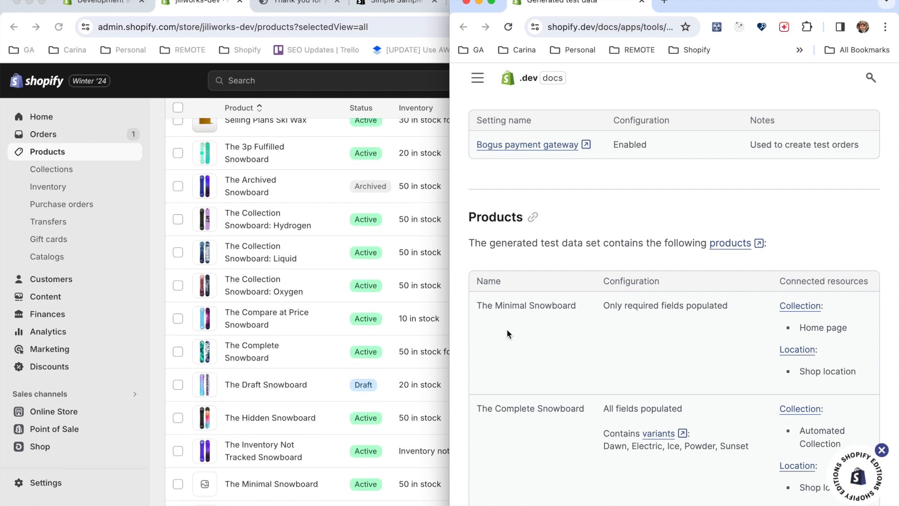
scroll(274, 312, "up", 8)
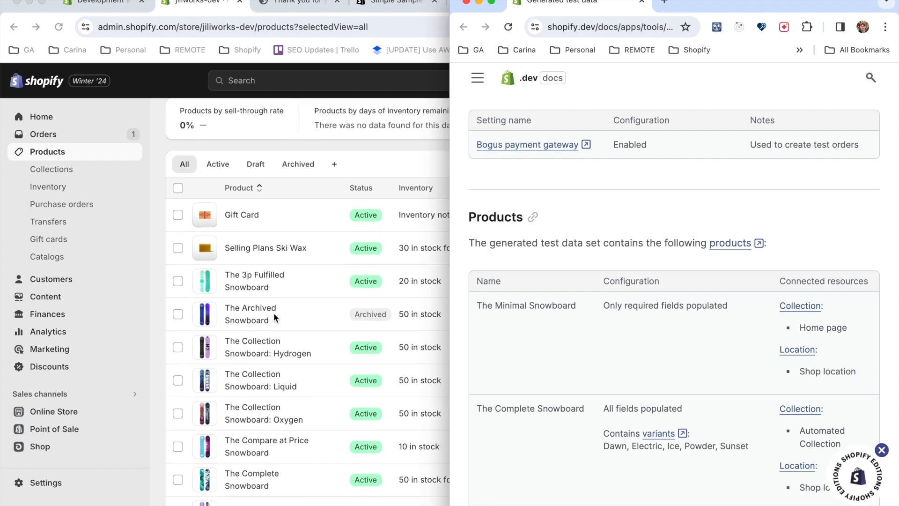
Search the store's products for "minimal" and open The Minimal Snowboard.
left_click(347, 118)
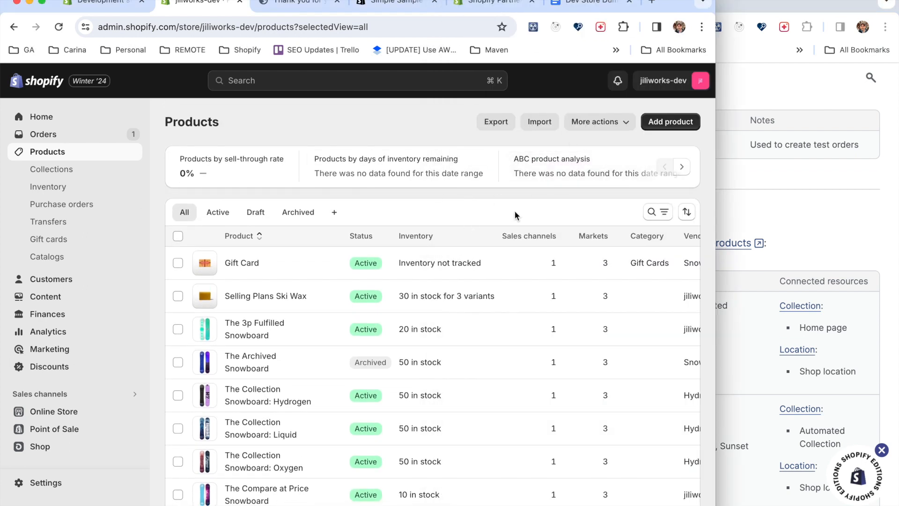
left_click(648, 214)
type("m")
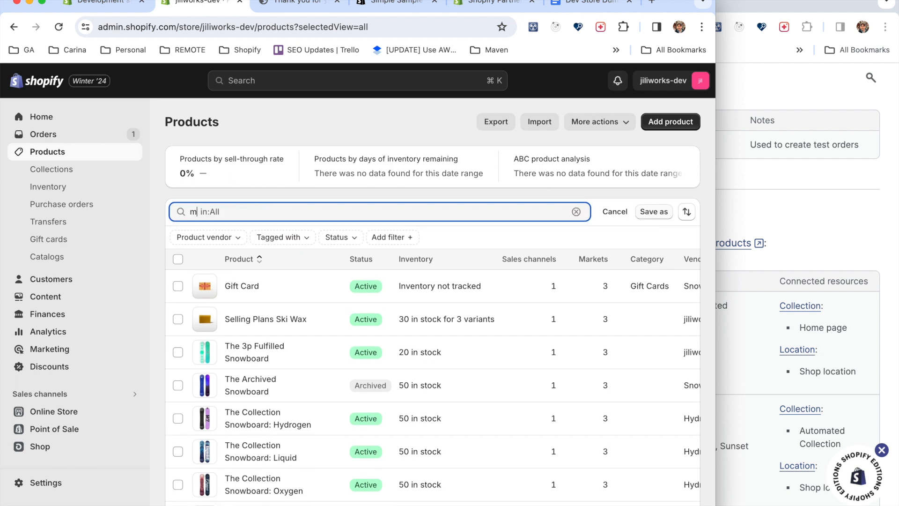
type("inimal")
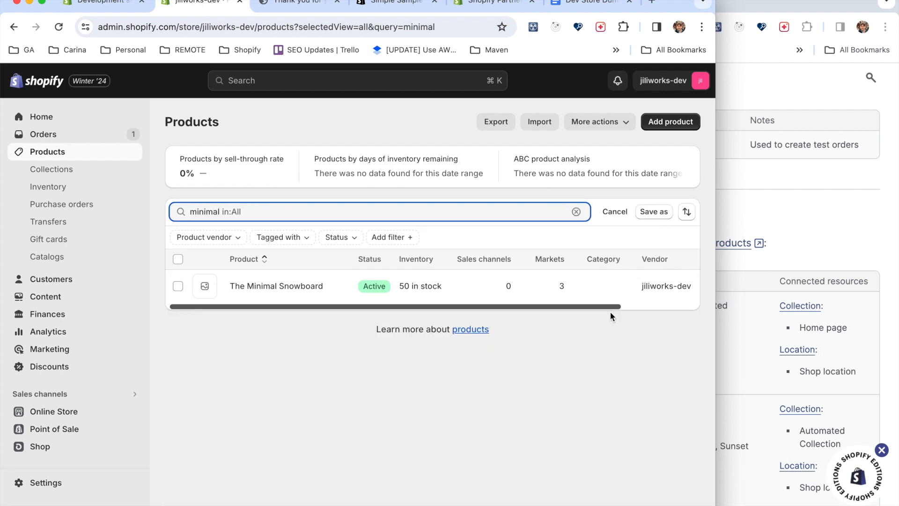
left_click(263, 287)
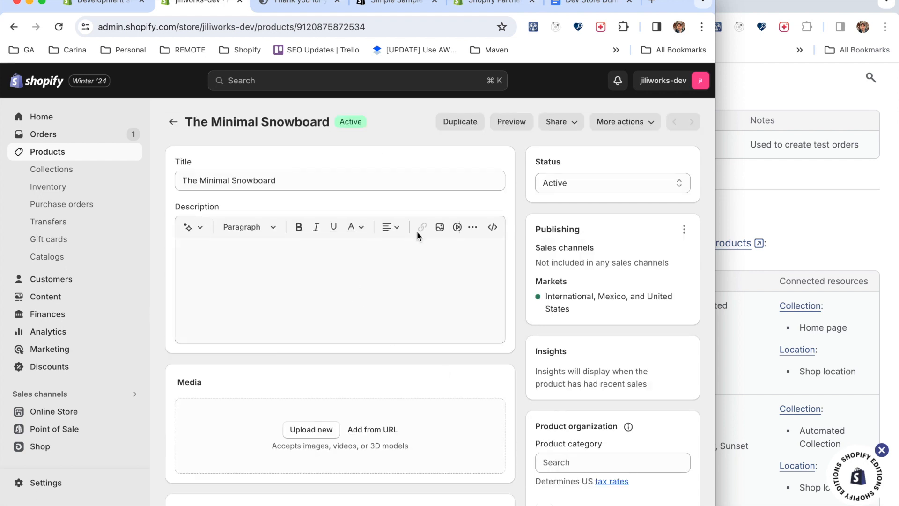
Examine The Minimal Snowboard's pricing, inventory, shipping, variants and metafields to see which fields are populated.
scroll(476, 356, "down", 4)
scroll(476, 358, "down", 1)
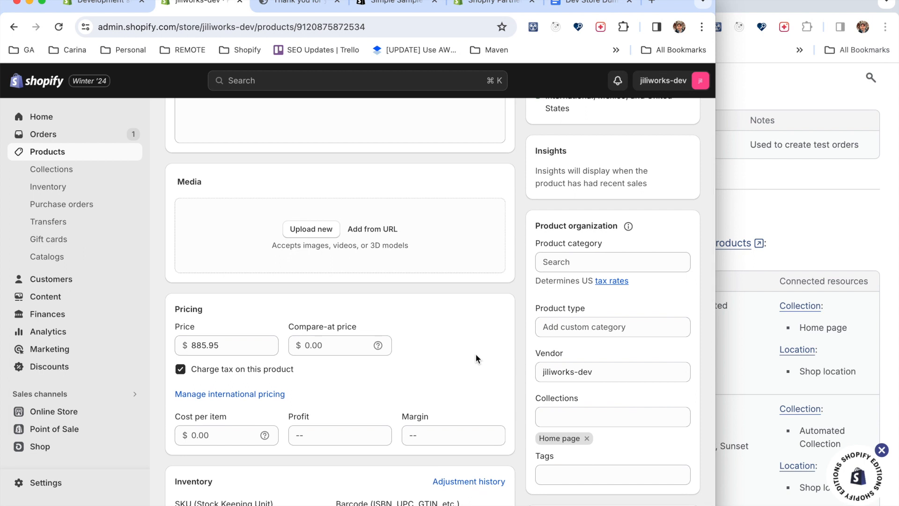
scroll(475, 358, "down", 3)
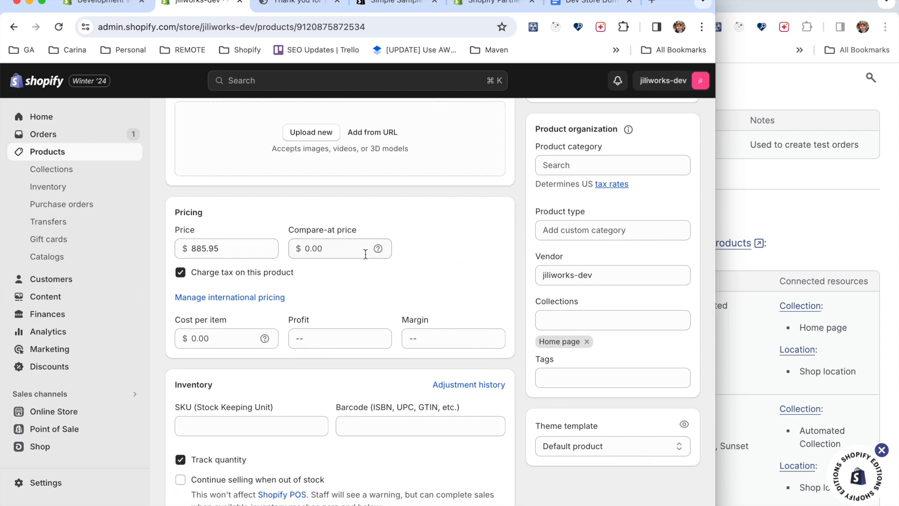
scroll(378, 296, "down", 6)
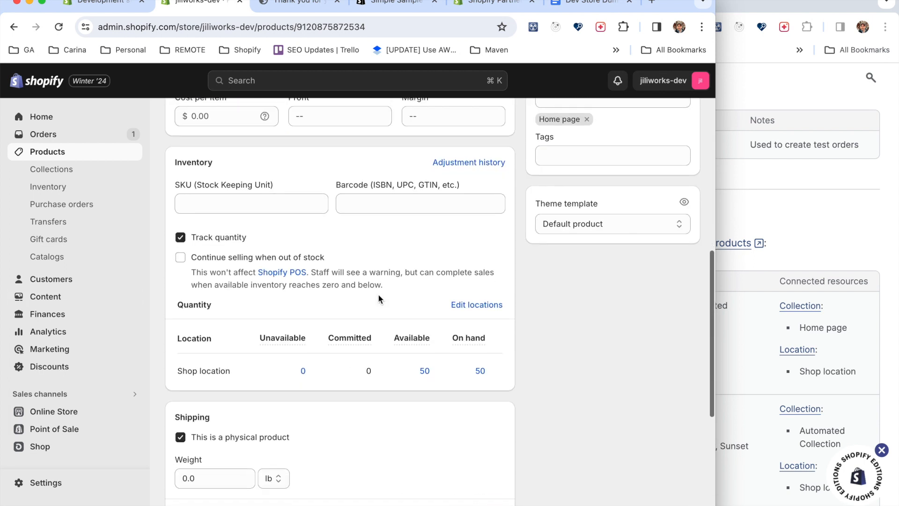
scroll(389, 368, "down", 6)
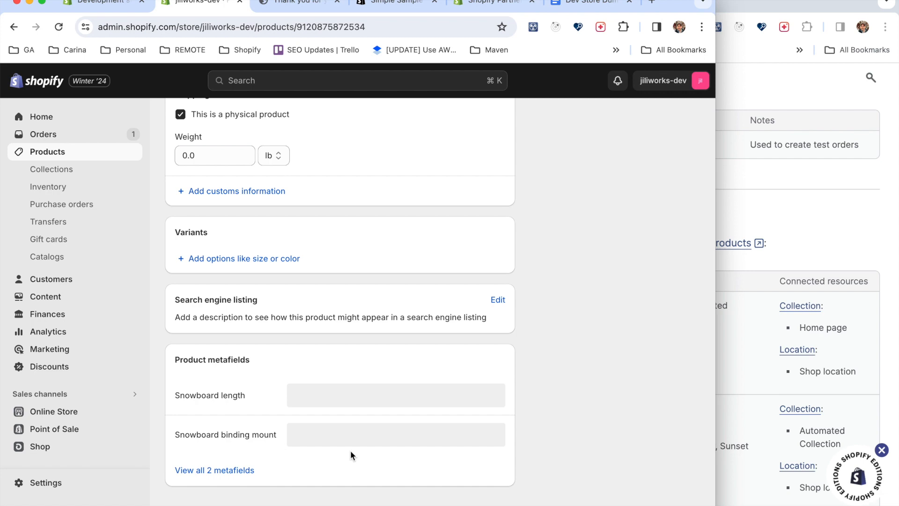
scroll(350, 450, "up", 15)
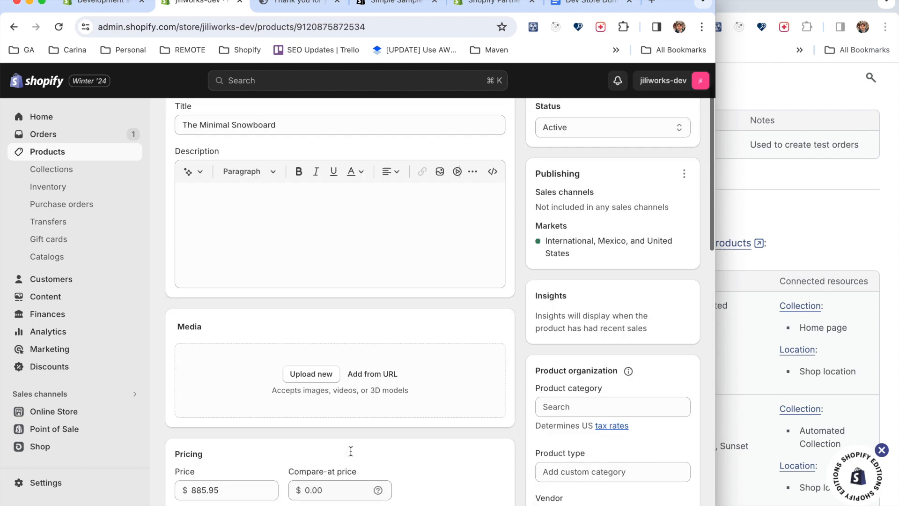
Check The Minimal Snowboard's connected resources in the documentation and open the store's collections list.
left_click(748, 357)
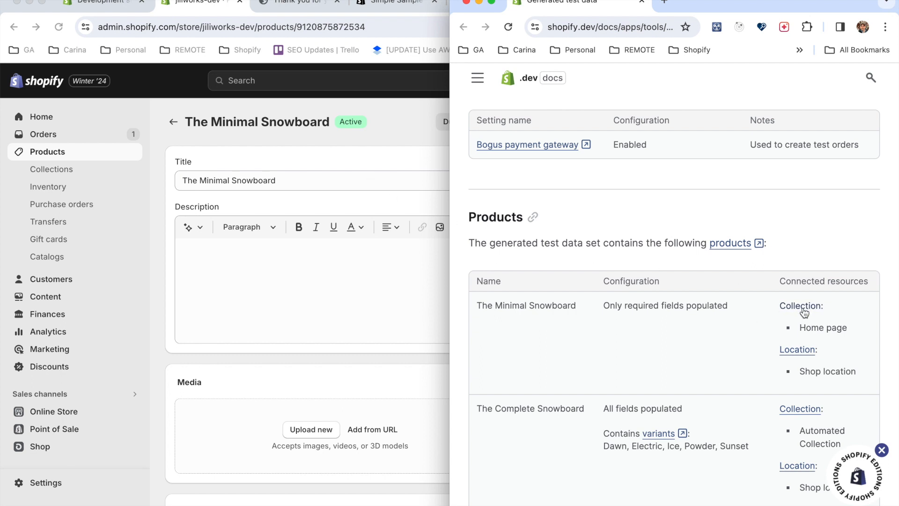
left_click(300, 265)
left_click(58, 170)
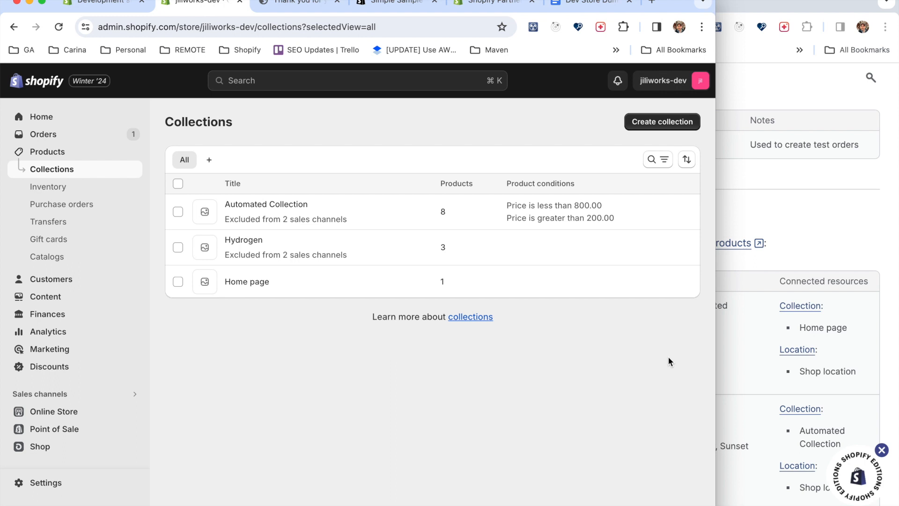
Open the Home page collection and examine its assigned products against the documentation.
left_click(806, 328)
left_click(316, 282)
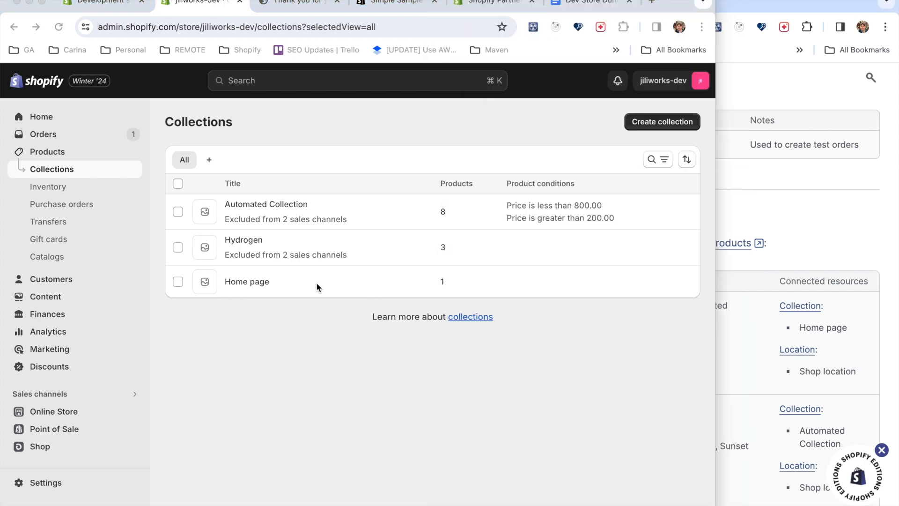
left_click(247, 282)
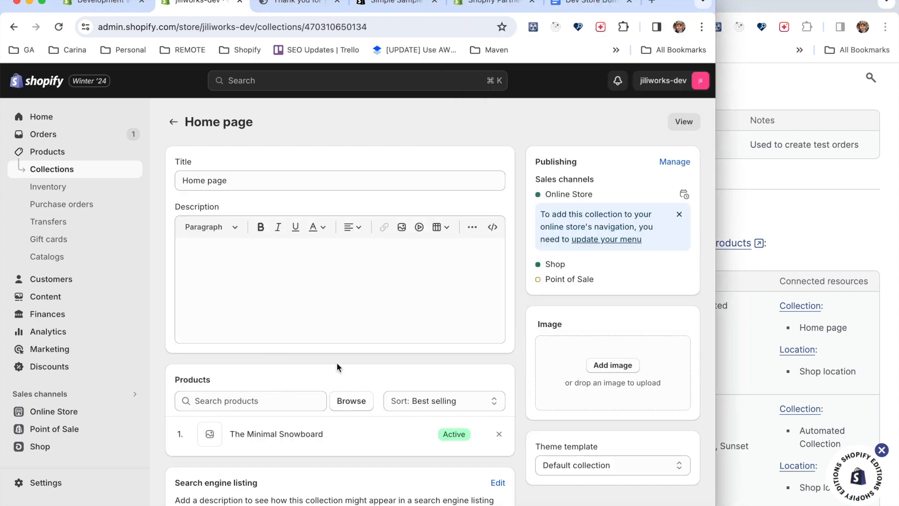
scroll(336, 362, "down", 2)
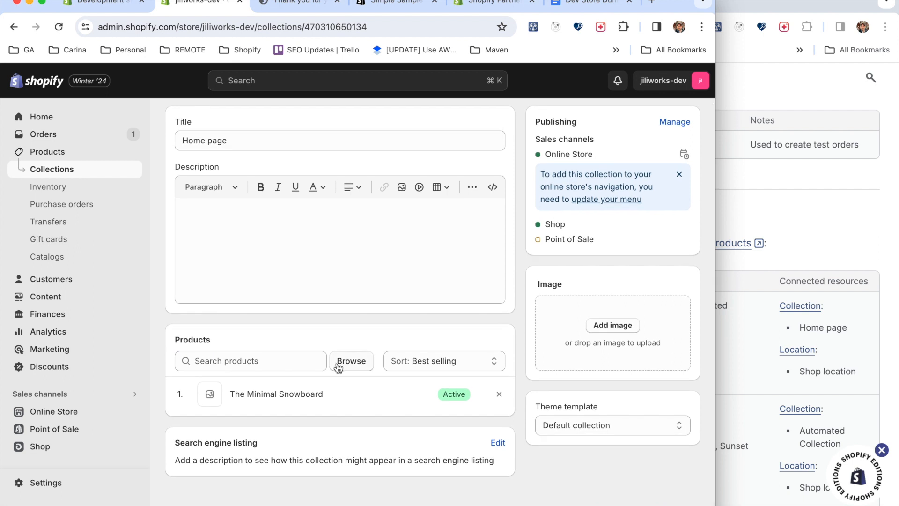
scroll(336, 362, "up", 1)
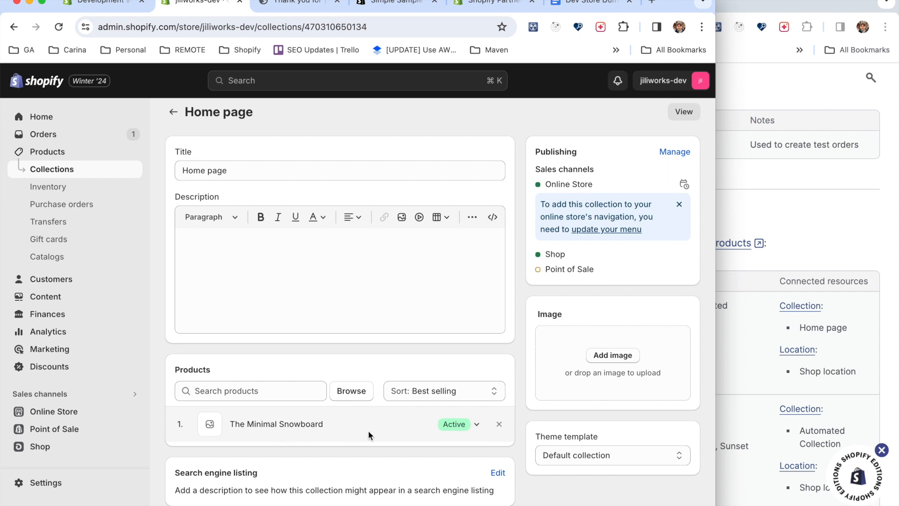
Review the remaining product configurations and the collections section in the generated test data documentation.
left_click(720, 267)
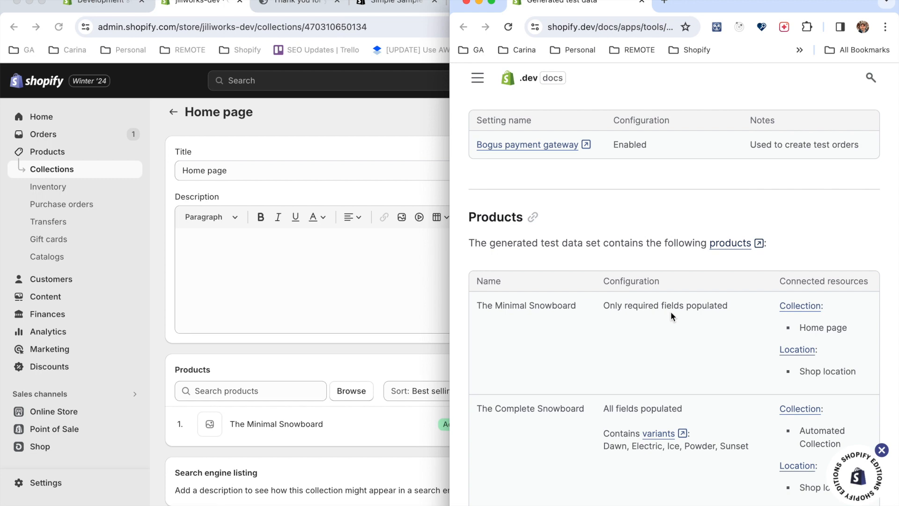
scroll(645, 361, "down", 3)
scroll(645, 362, "down", 15)
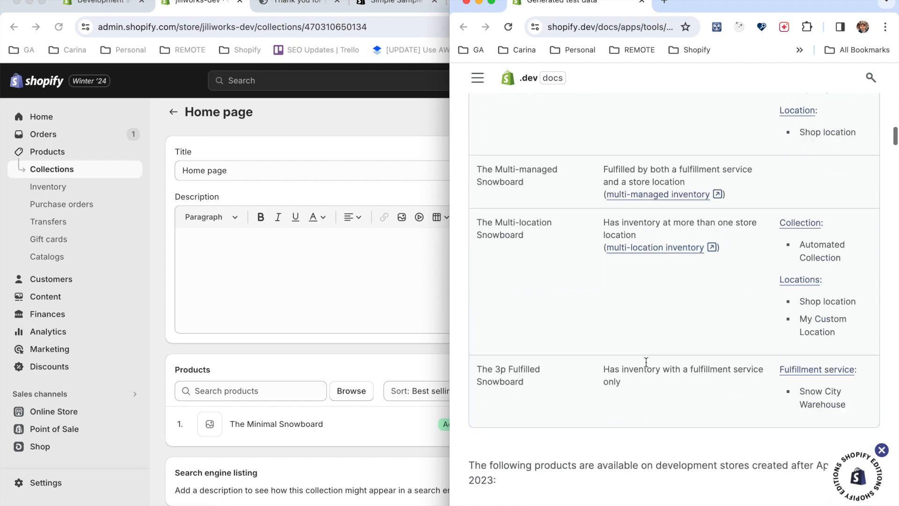
scroll(646, 362, "down", 5)
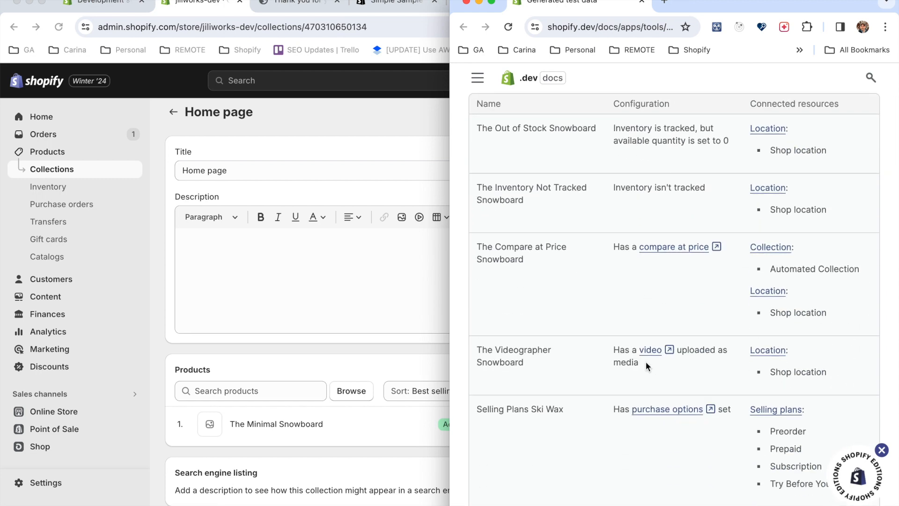
scroll(645, 362, "down", 9)
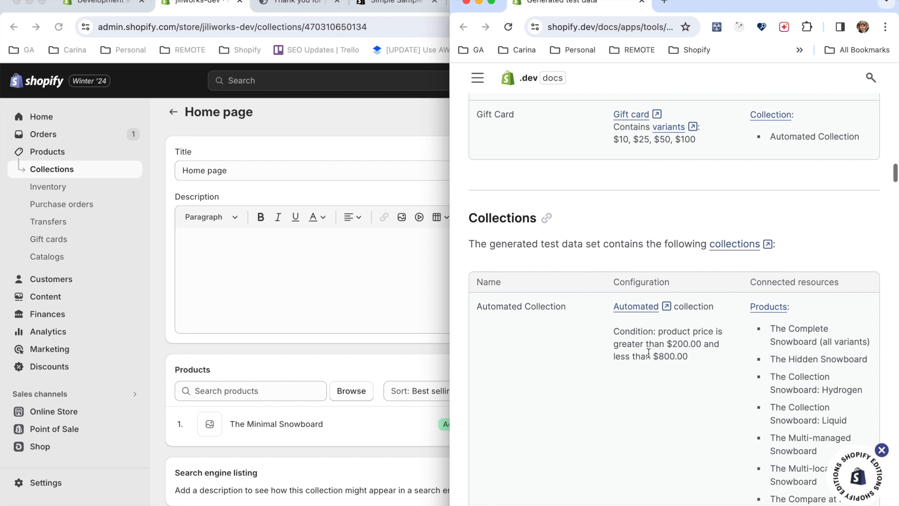
scroll(648, 352, "down", 3)
scroll(649, 357, "up", 1)
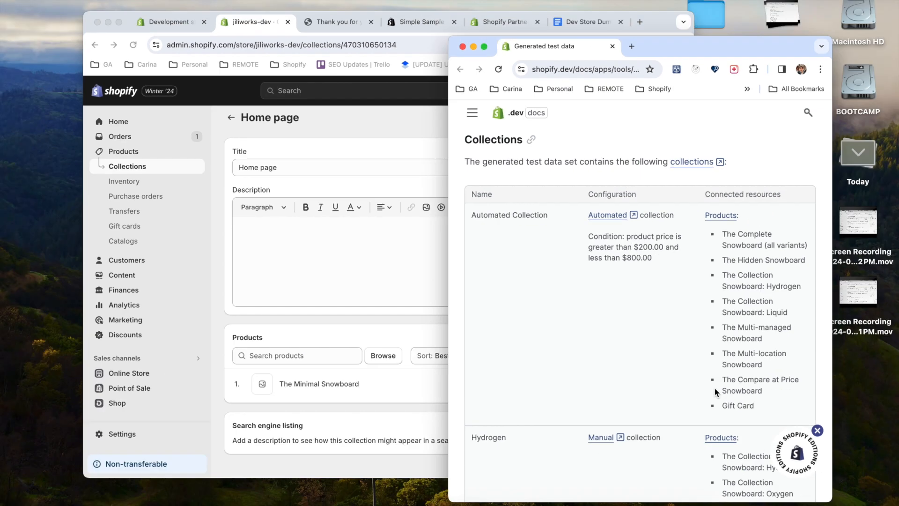
scroll(635, 364, "down", 5)
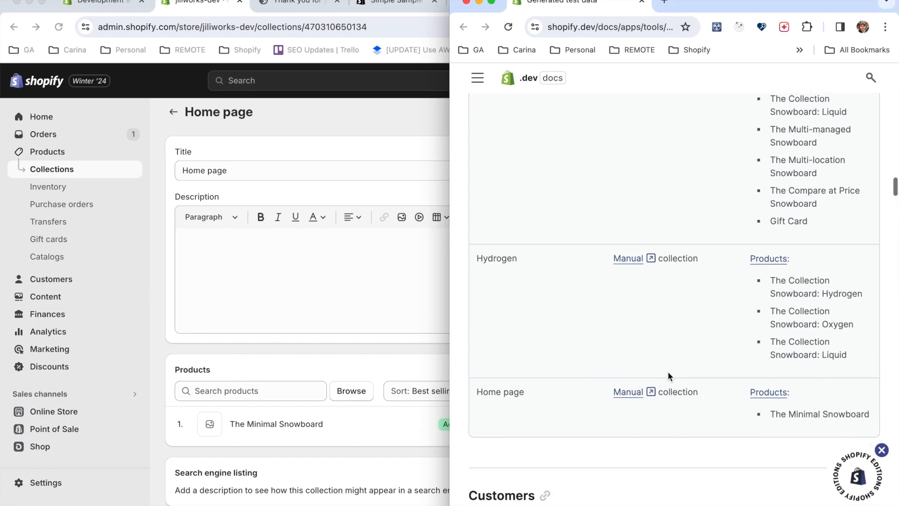
scroll(668, 376, "down", 1)
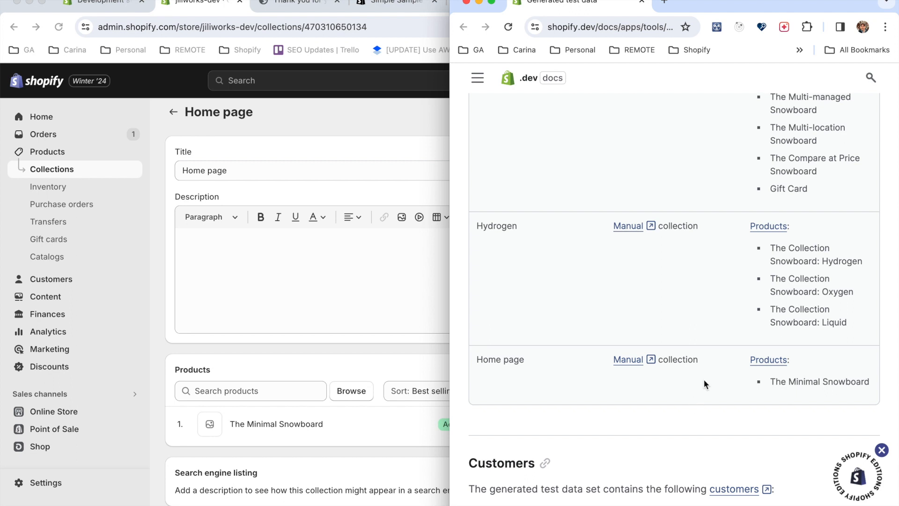
Open the store's customers list and compare it with the customers section of the documentation.
scroll(700, 375, "down", 6)
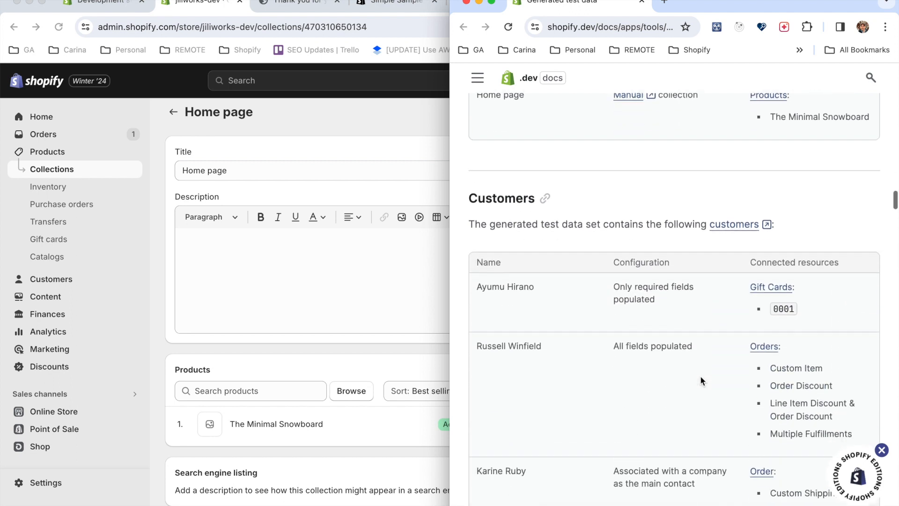
scroll(700, 375, "down", 3)
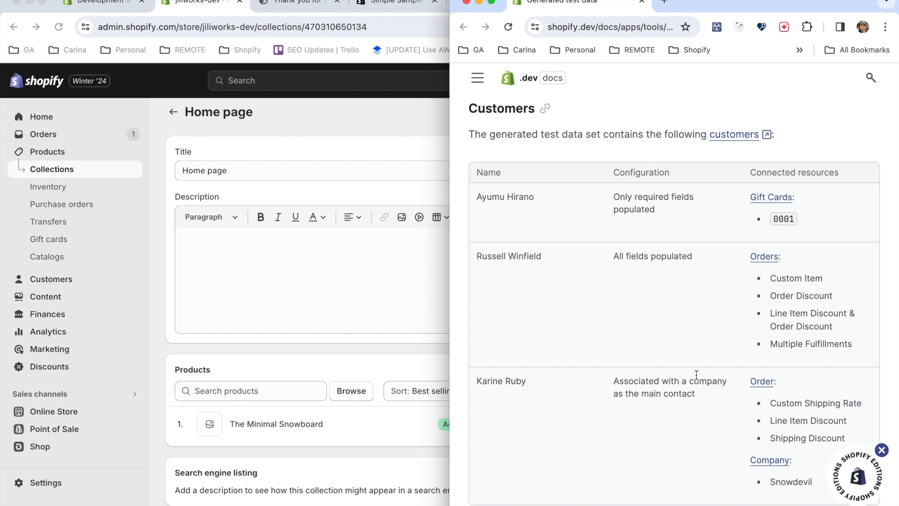
left_click(91, 188)
left_click(70, 280)
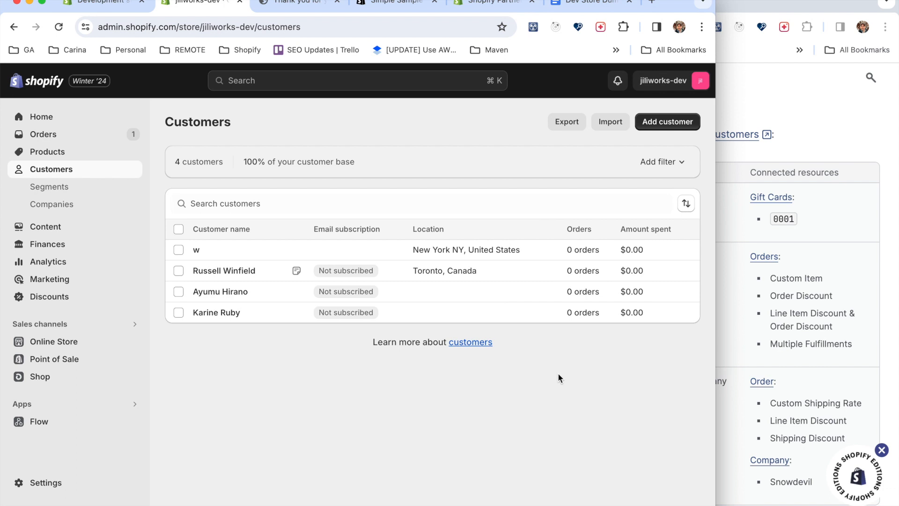
left_click(740, 296)
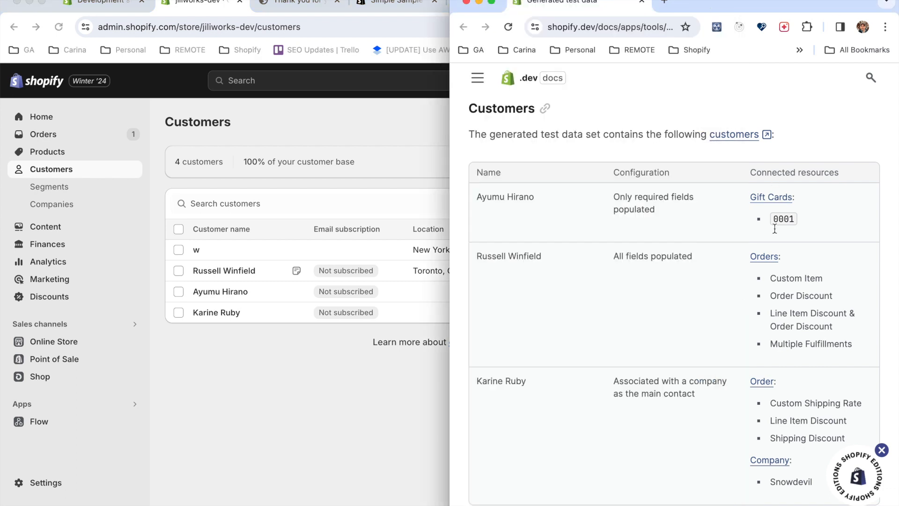
scroll(754, 258, "up", 3)
scroll(754, 259, "down", 4)
scroll(752, 255, "up", 2)
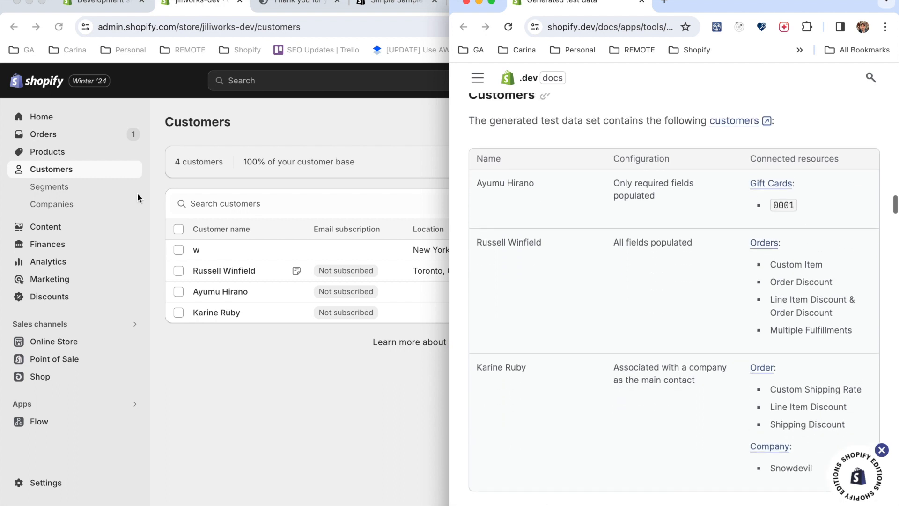
Open the store's draft orders and compare them with the orders connected to customers in the documentation.
left_click(41, 134)
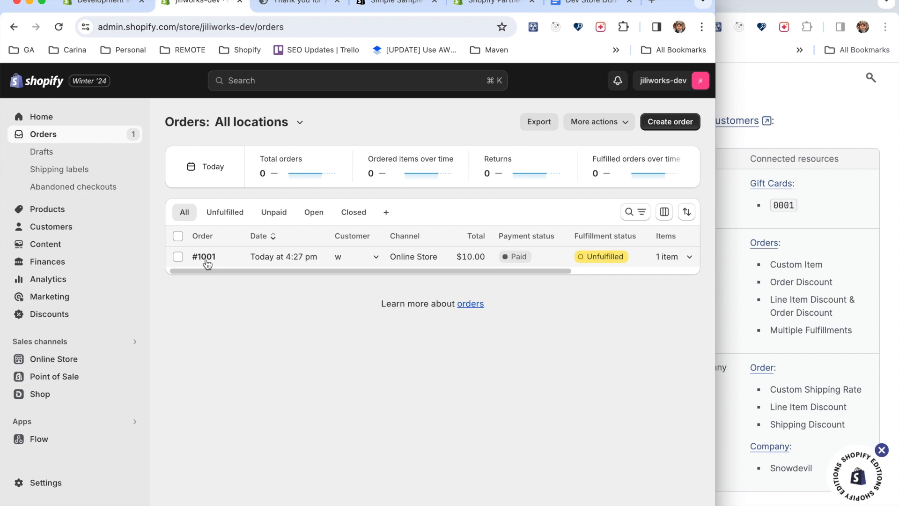
left_click(40, 151)
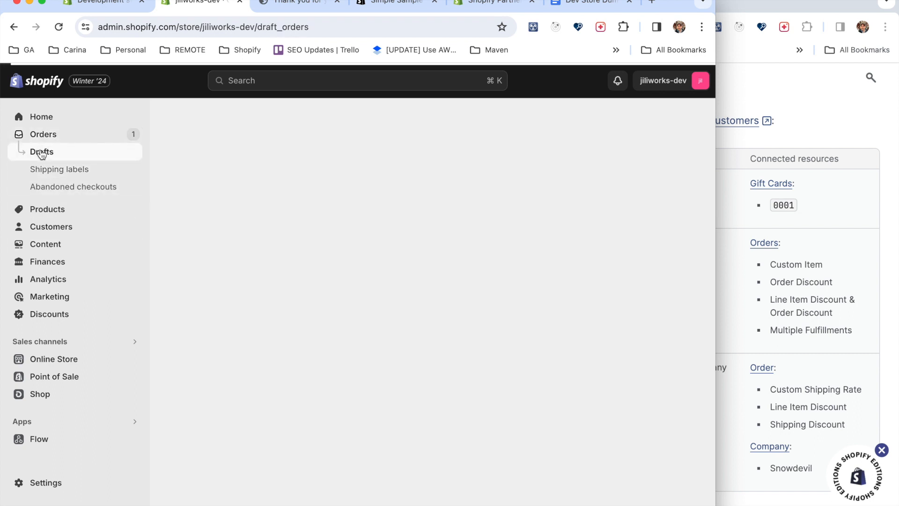
scroll(262, 287, "down", 1)
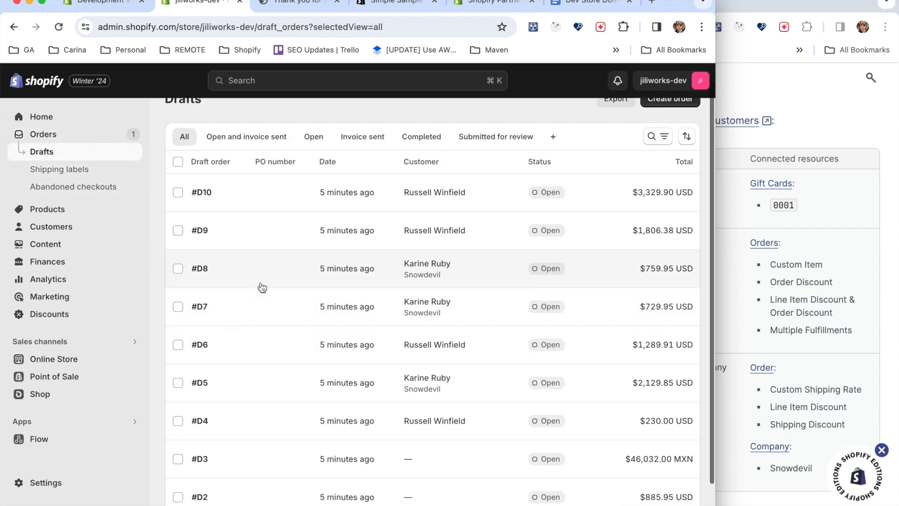
scroll(262, 287, "down", 3)
scroll(262, 288, "up", 4)
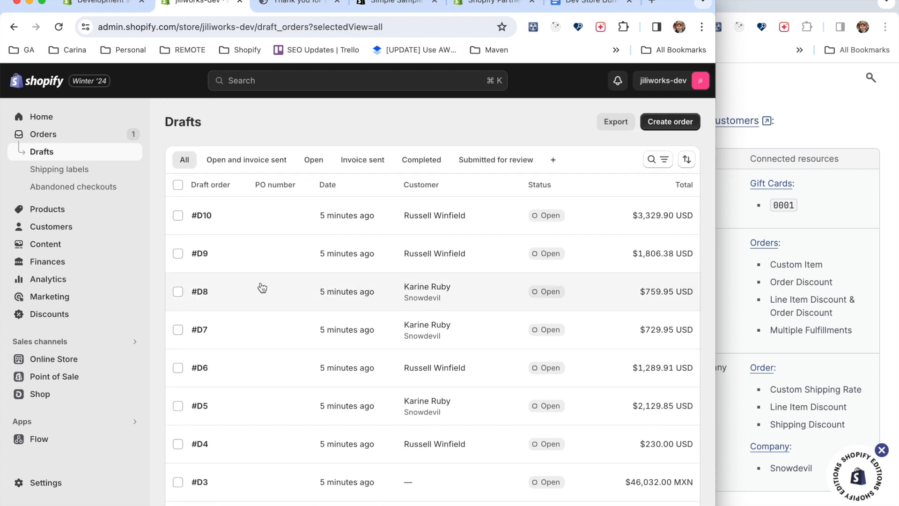
scroll(263, 287, "down", 2)
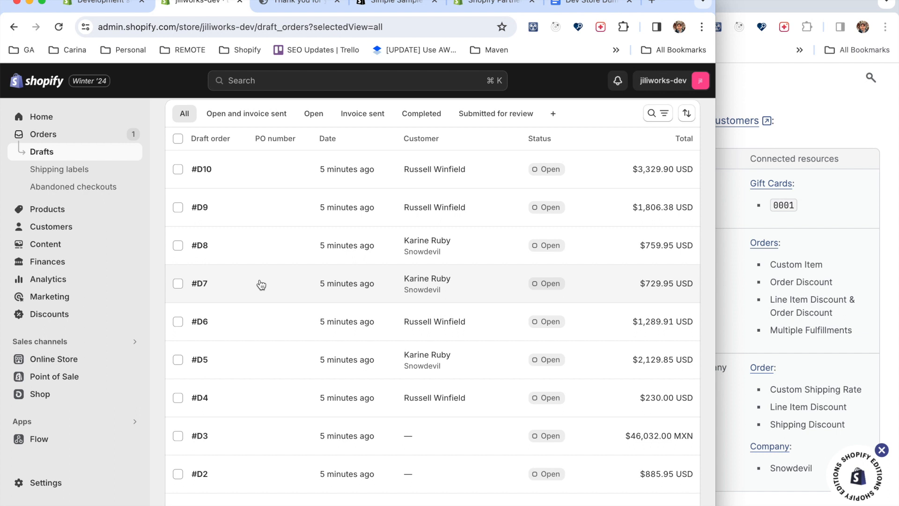
scroll(261, 285, "down", 1)
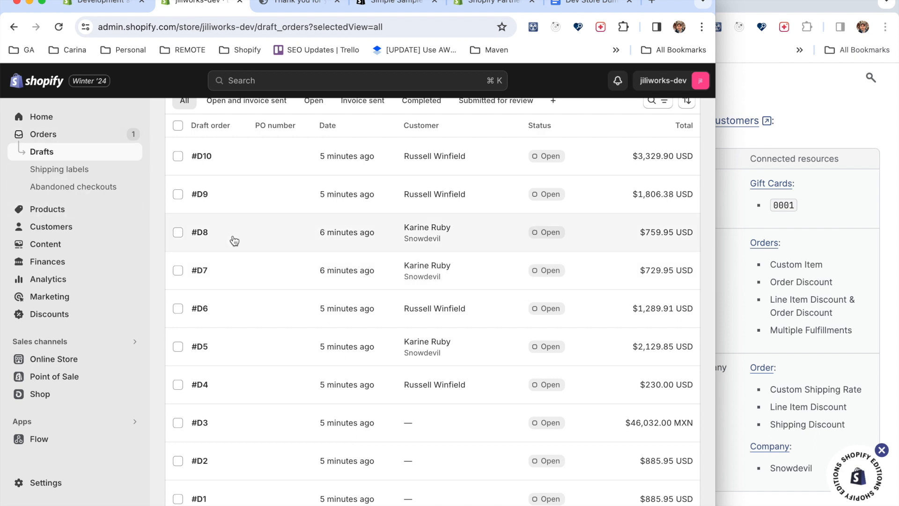
left_click(728, 308)
scroll(731, 307, "down", 2)
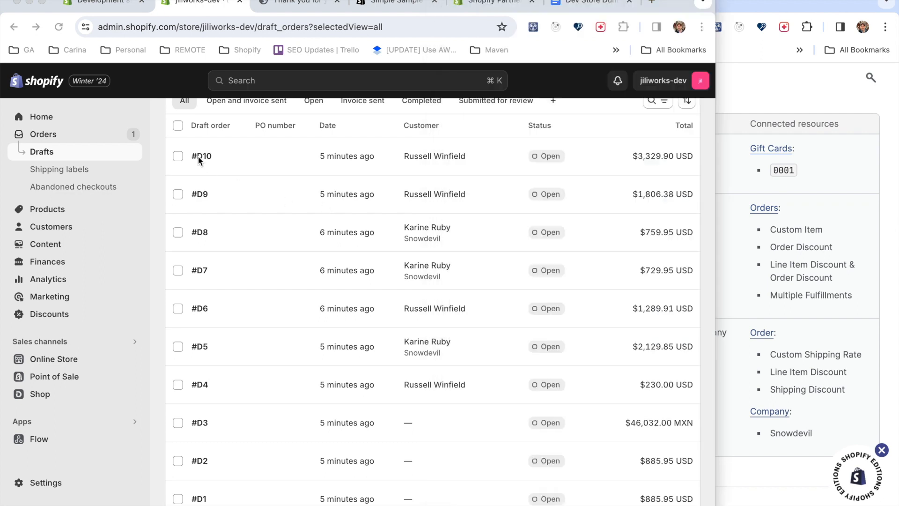
Open the first draft order in the list and examine its products, payment and customer details.
left_click(202, 156)
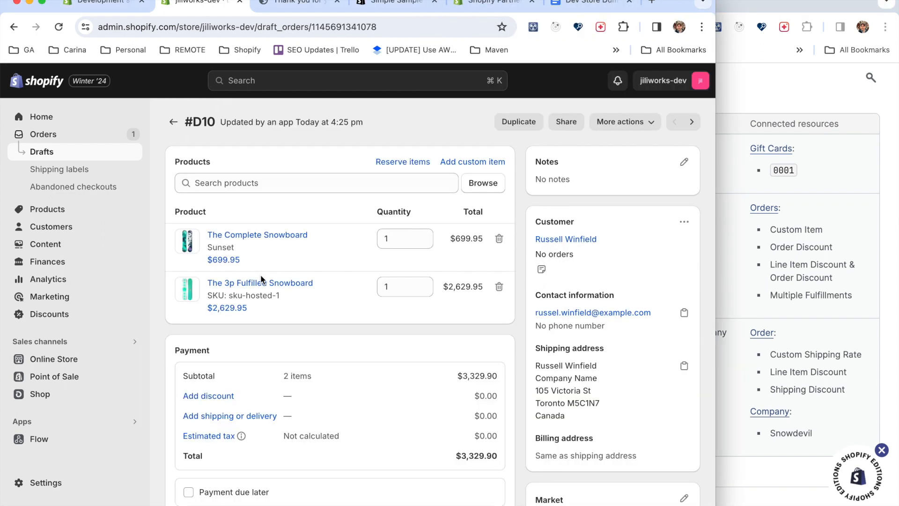
scroll(328, 384, "down", 1)
scroll(359, 333, "down", 1)
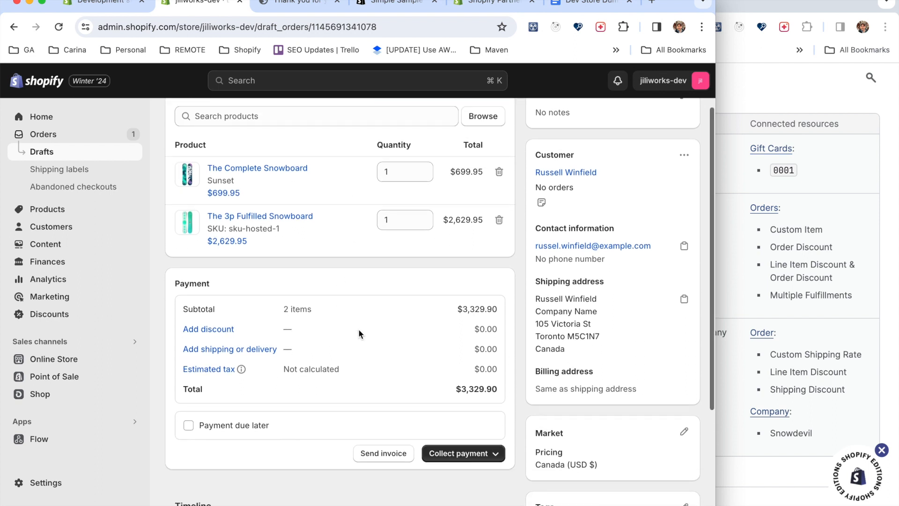
scroll(360, 357, "down", 1)
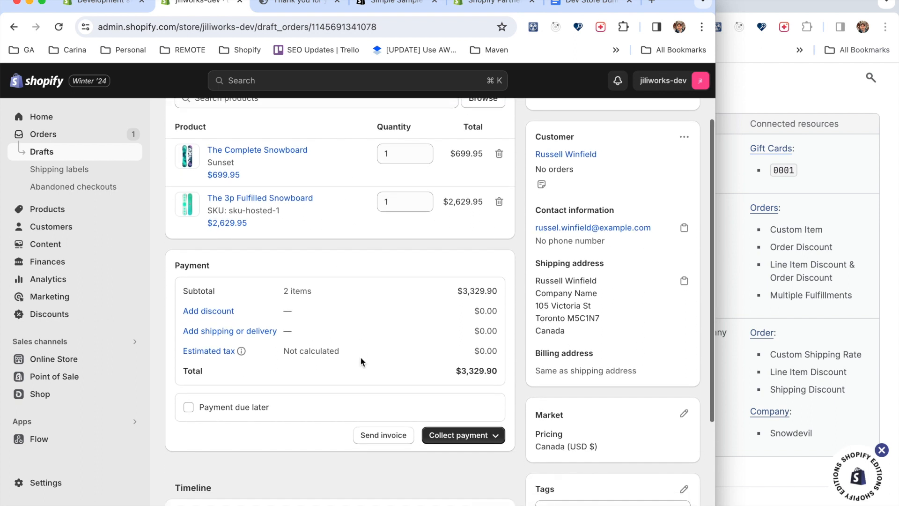
scroll(476, 389, "down", 1)
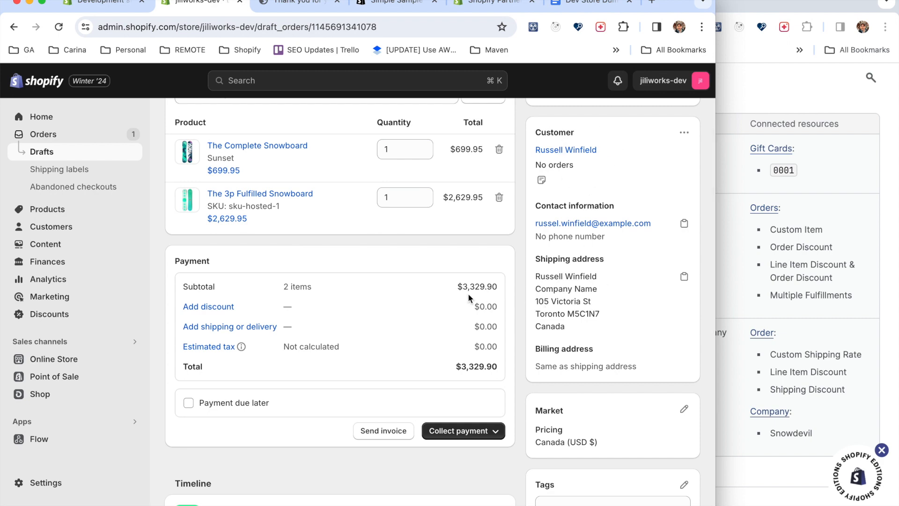
scroll(468, 294, "down", 3)
scroll(468, 294, "up", 6)
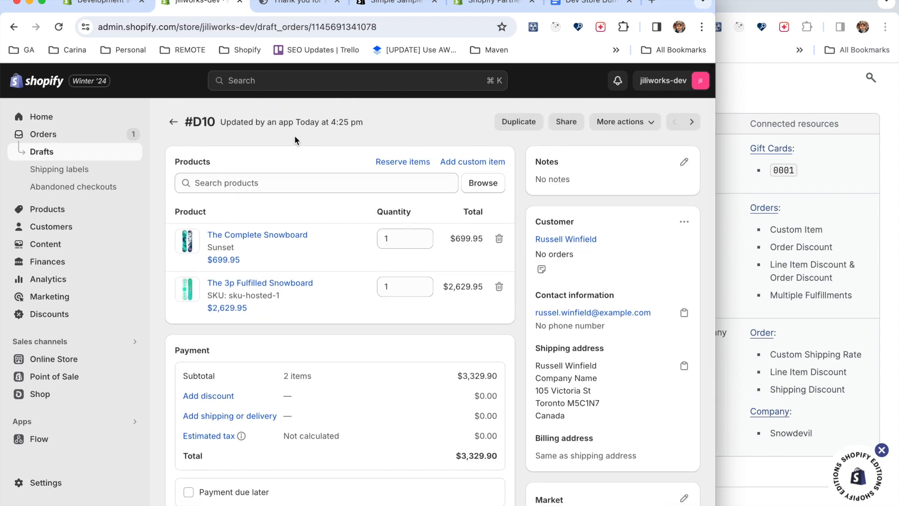
Open the store's companies list and compare it with the companies section of the documentation.
left_click(735, 133)
scroll(690, 299, "down", 10)
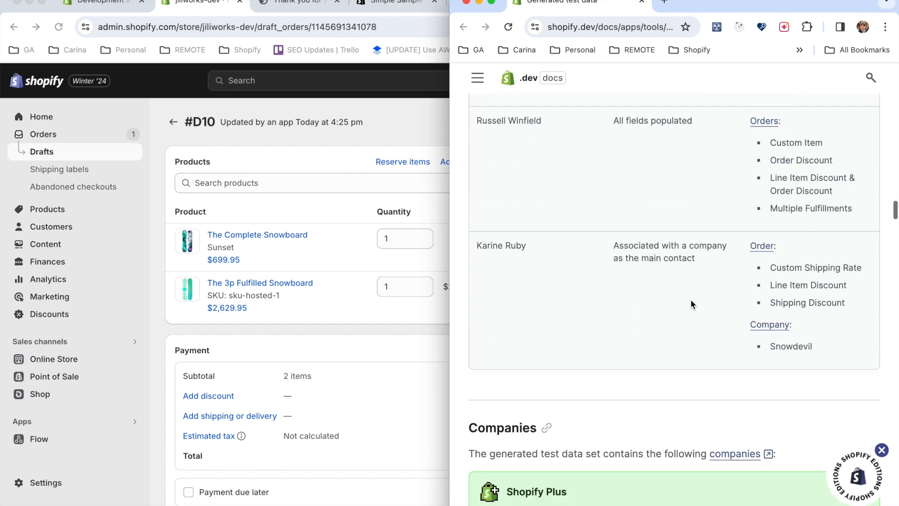
left_click(58, 228)
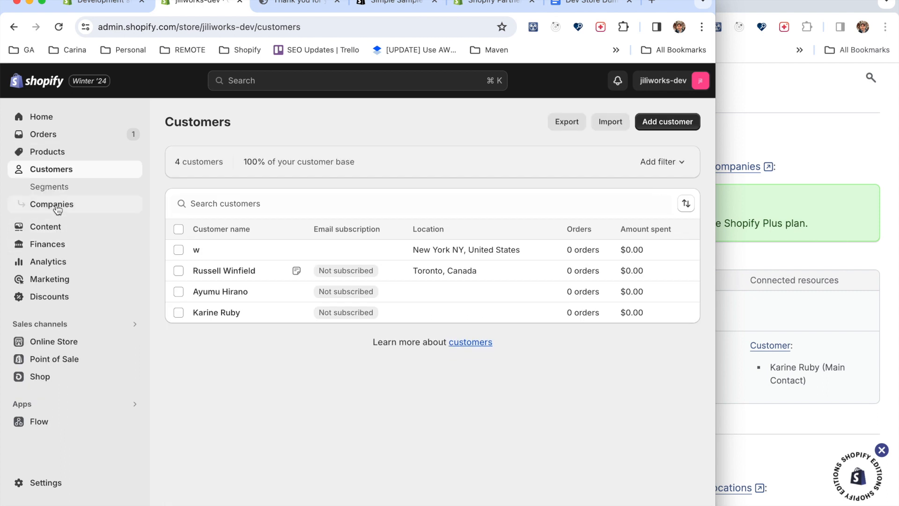
left_click(52, 204)
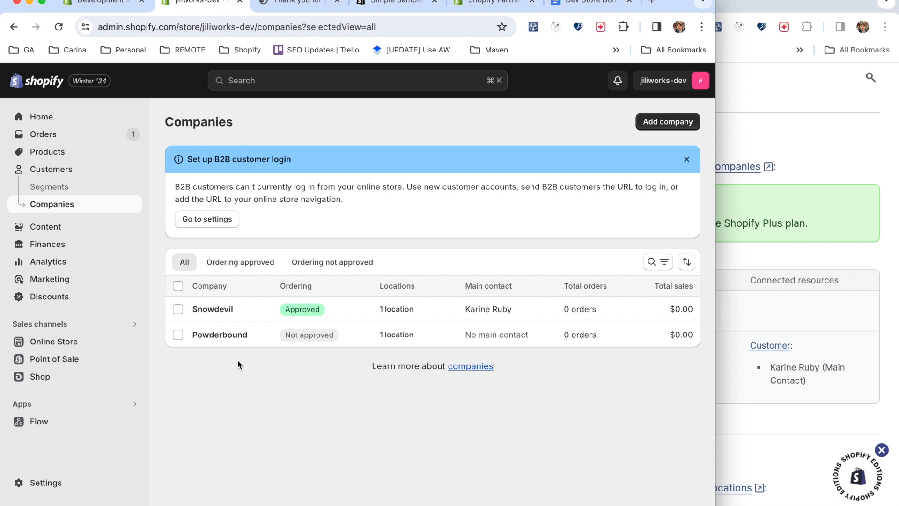
left_click(822, 294)
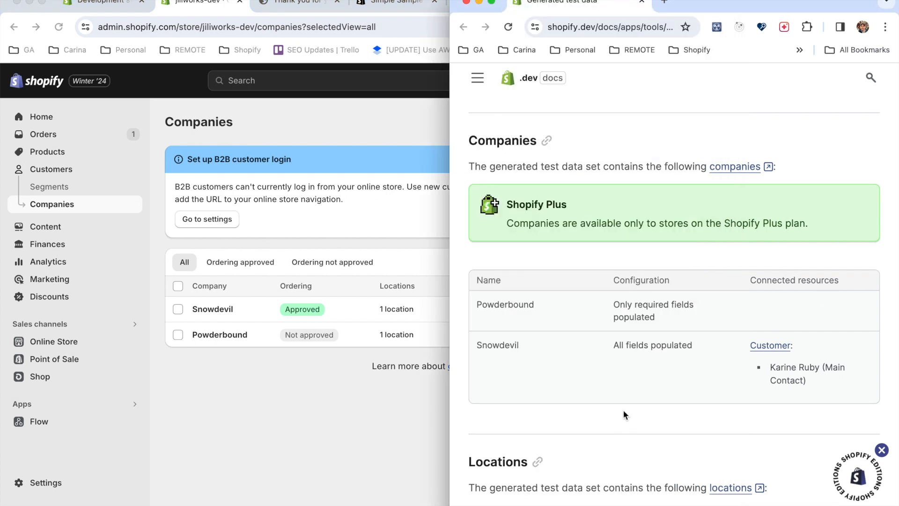
Examine the locations section of the documentation and the products connected to each location.
scroll(622, 412, "down", 5)
scroll(623, 414, "down", 2)
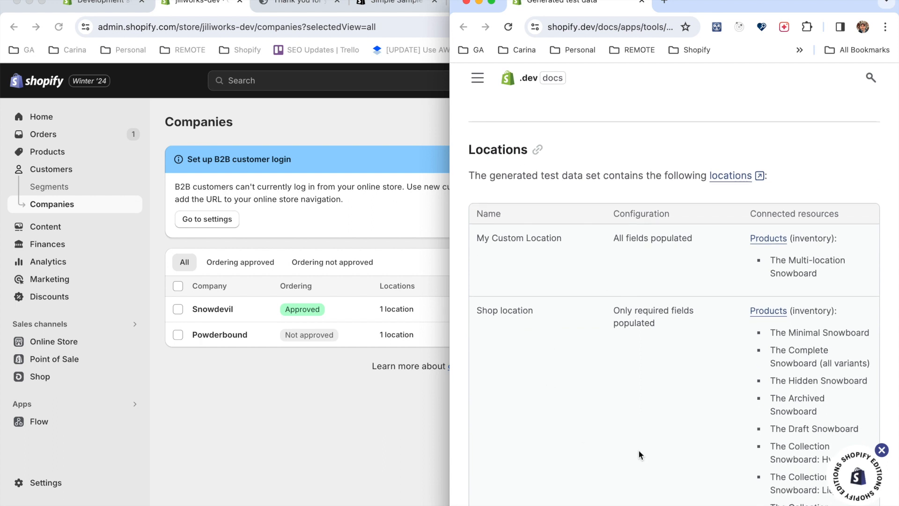
scroll(640, 454, "down", 1)
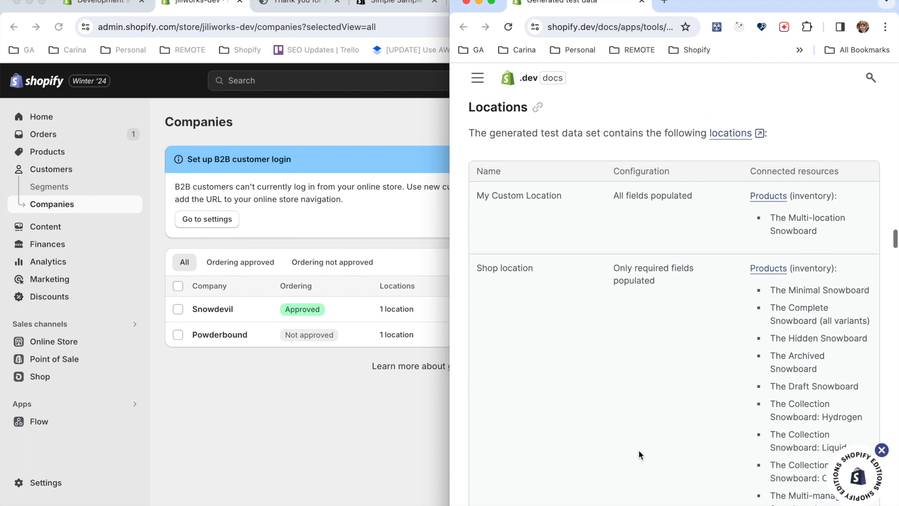
scroll(640, 454, "down", 9)
Read the documentation's note on converting draft orders to orders and reopen the store's draft orders list.
scroll(639, 453, "down", 4)
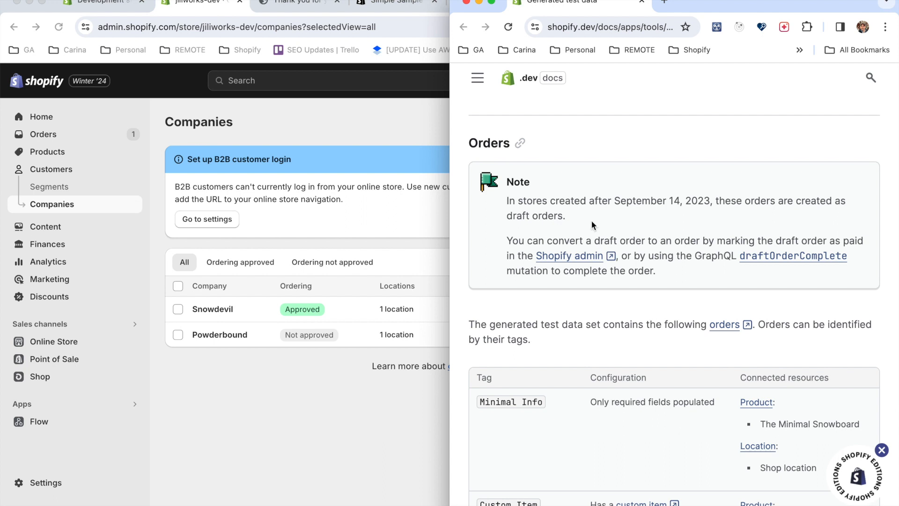
left_click_drag(591, 221, 505, 194)
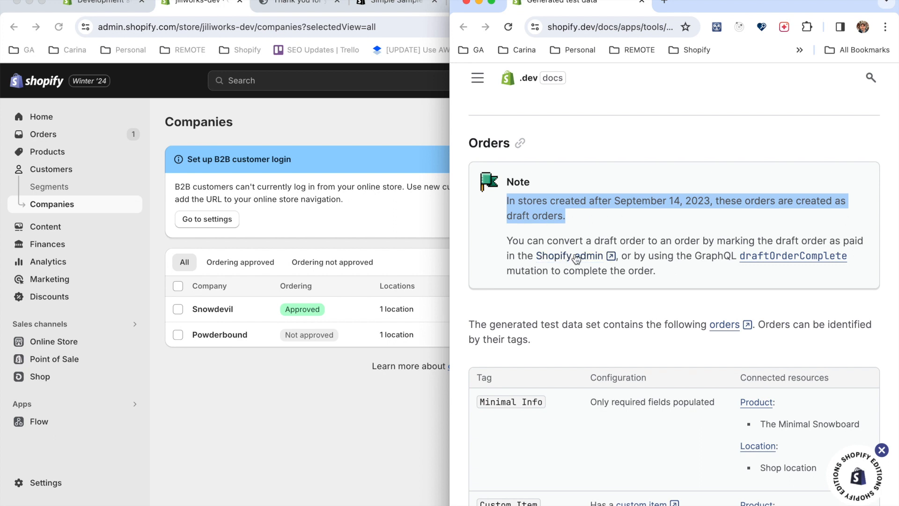
left_click_drag(585, 241, 678, 237)
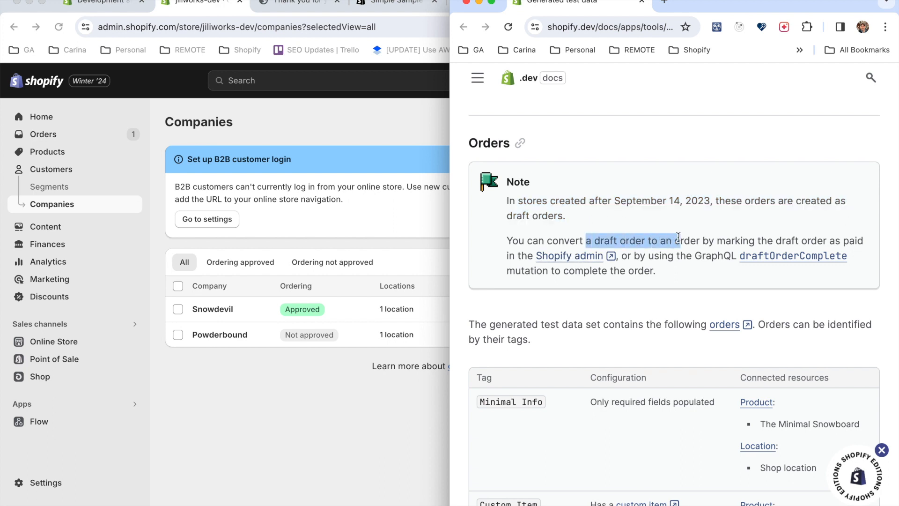
left_click(49, 134)
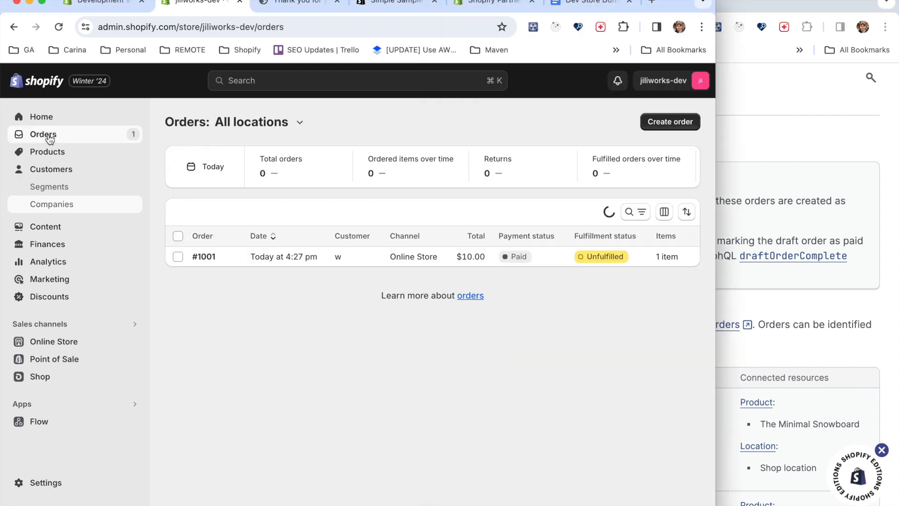
left_click(44, 158)
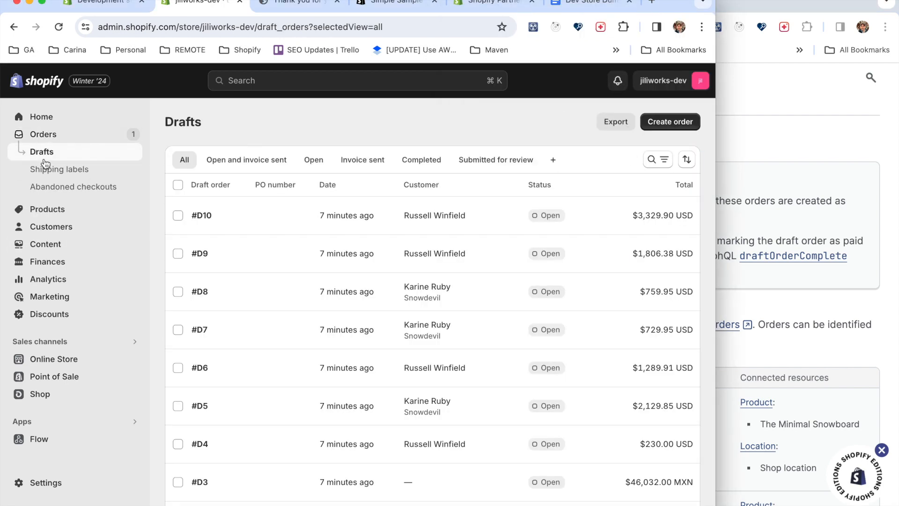
Open the first draft order in the list and convert it to an order by marking its payment as paid.
left_click(203, 216)
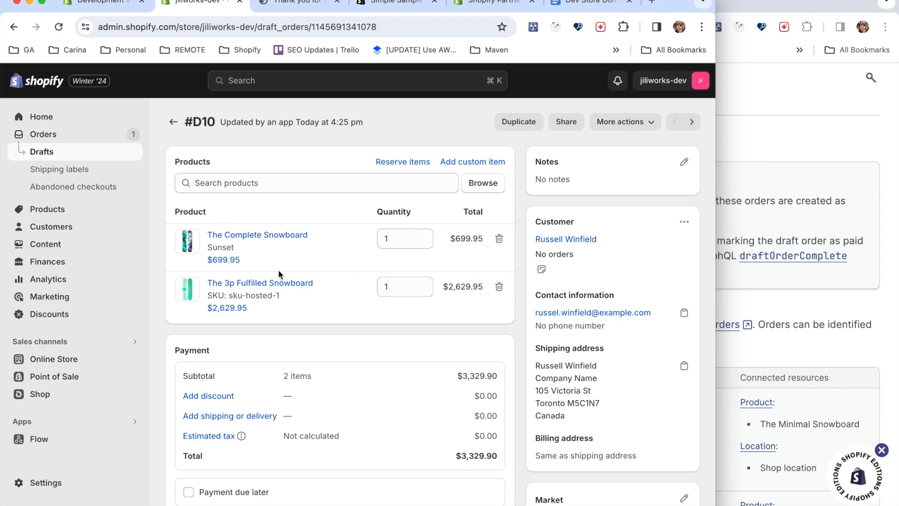
scroll(309, 295, "down", 3)
left_click(494, 364)
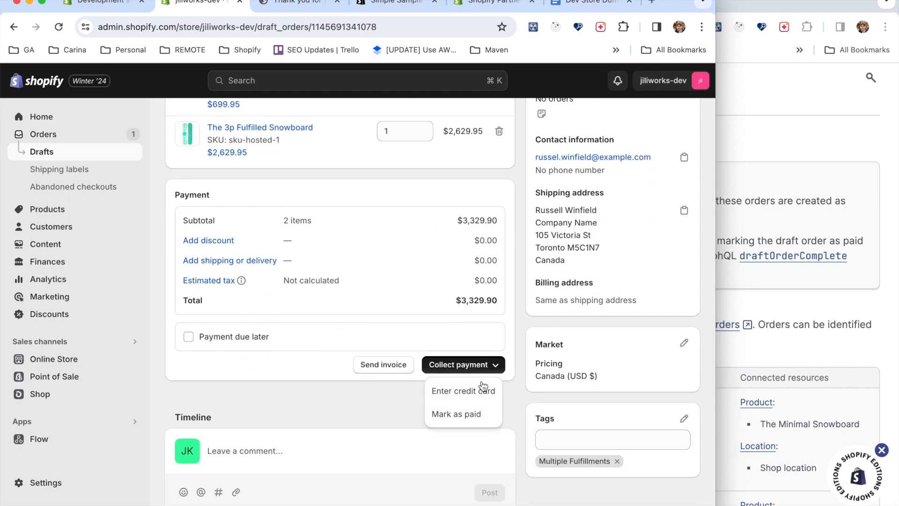
left_click(463, 413)
left_click(523, 343)
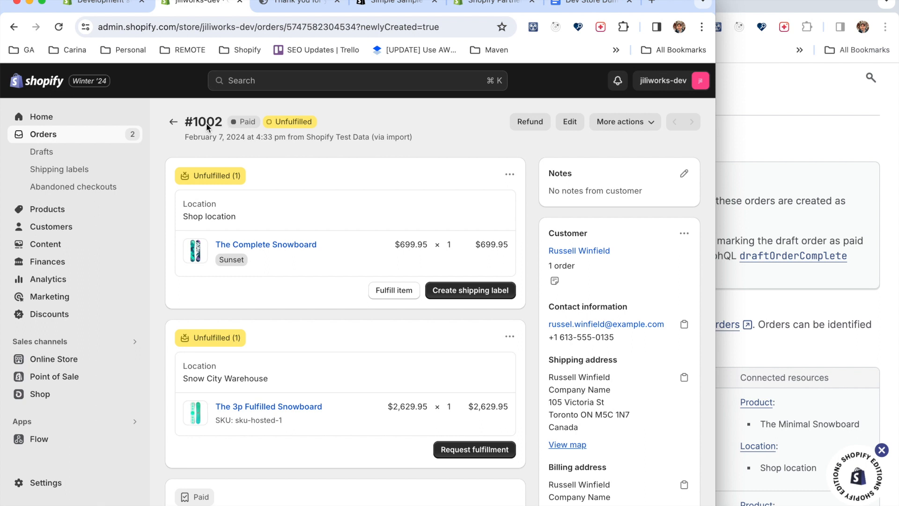
Check the converted order in the drafts and orders lists and review the orders section of the documentation.
left_click(41, 151)
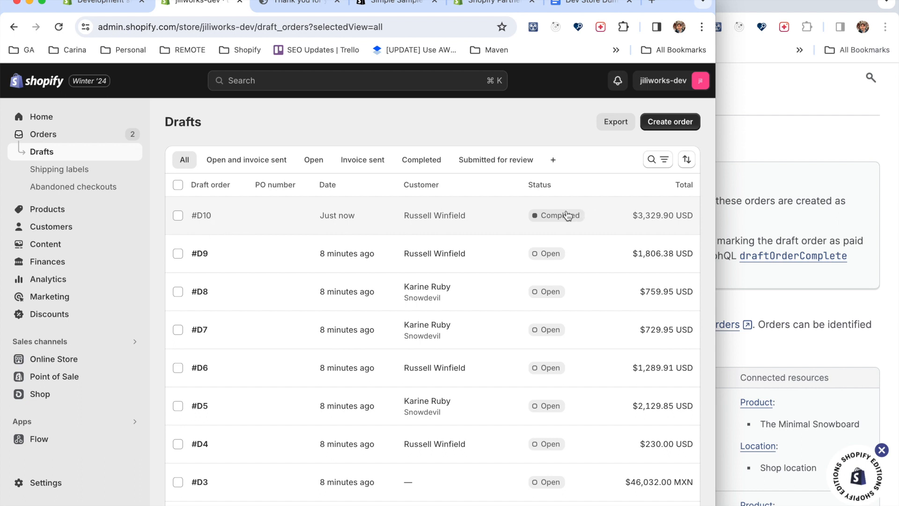
left_click(47, 137)
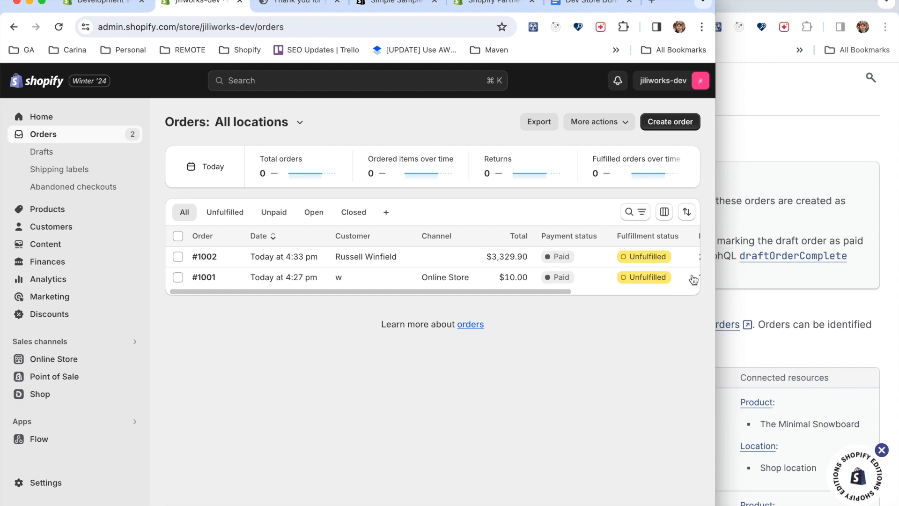
left_click(811, 135)
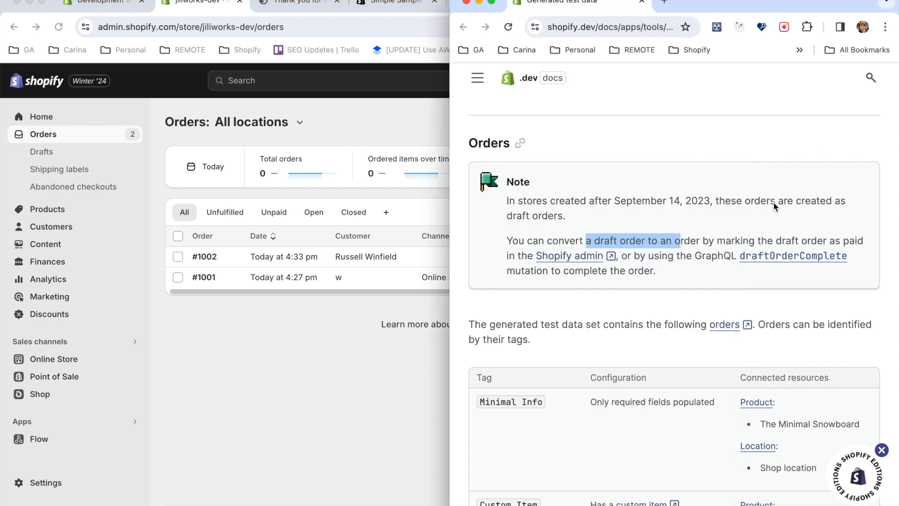
scroll(718, 396, "down", 10)
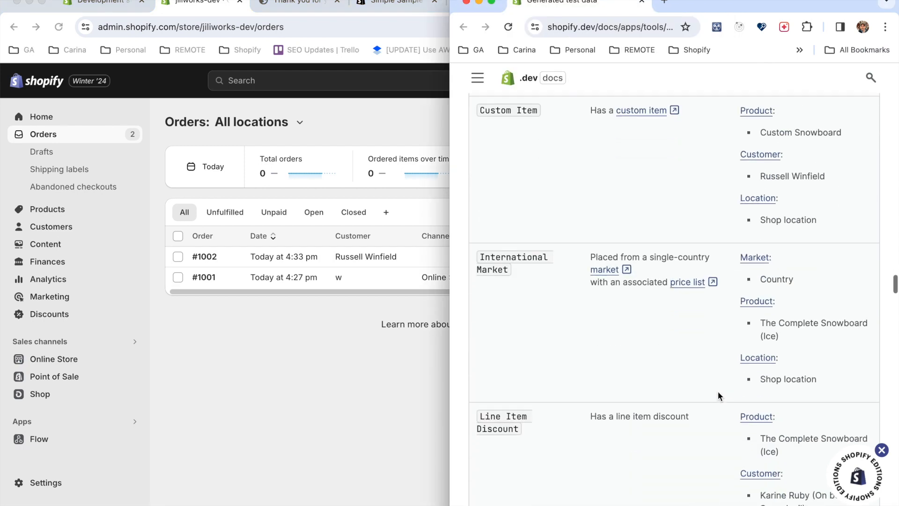
scroll(718, 393, "down", 15)
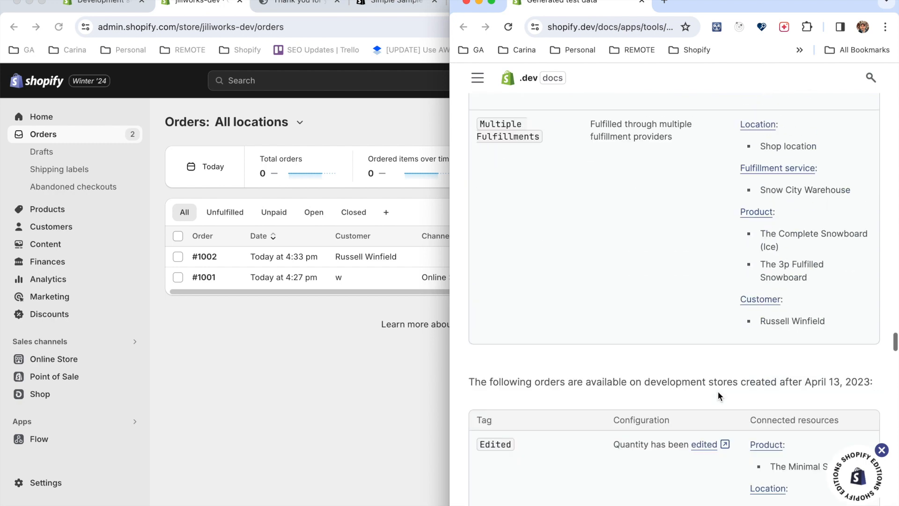
Compare the documented discounts with the store's discounts list and examine the "Buy three, get 30 percent off" discount's settings.
scroll(719, 393, "down", 6)
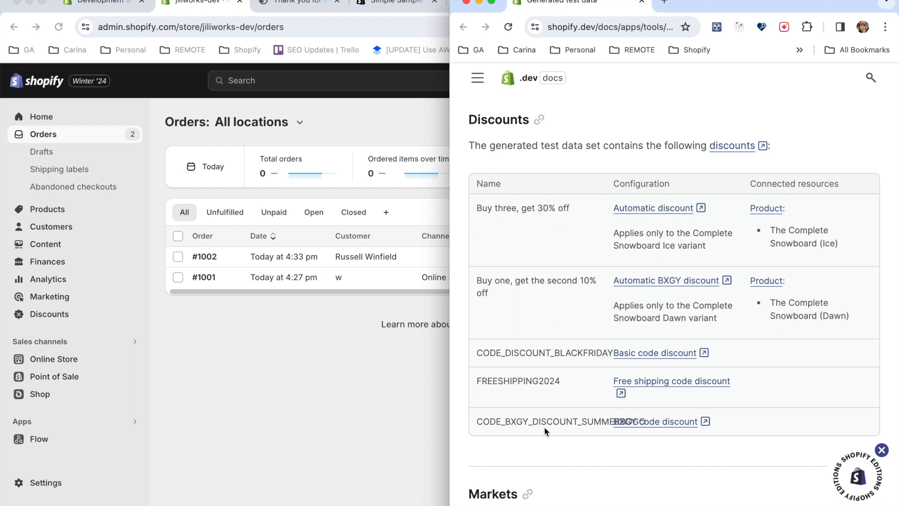
left_click(52, 311)
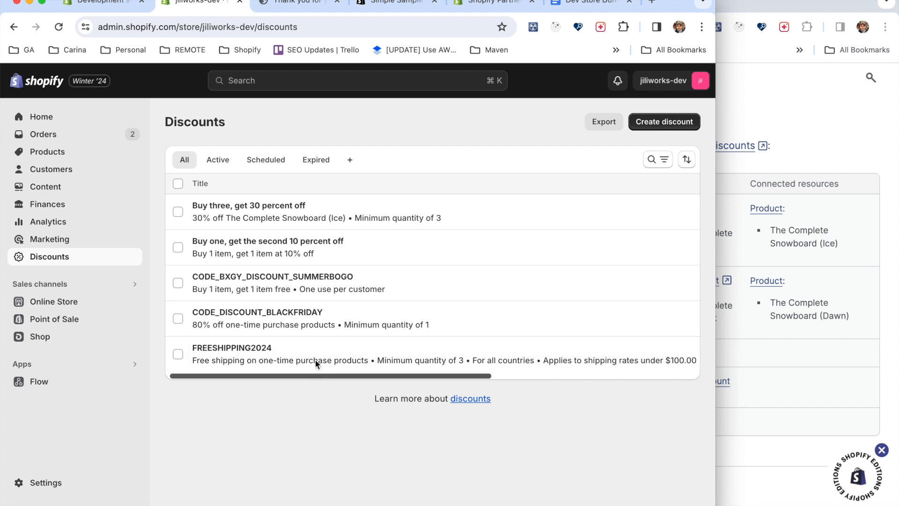
left_click(258, 211)
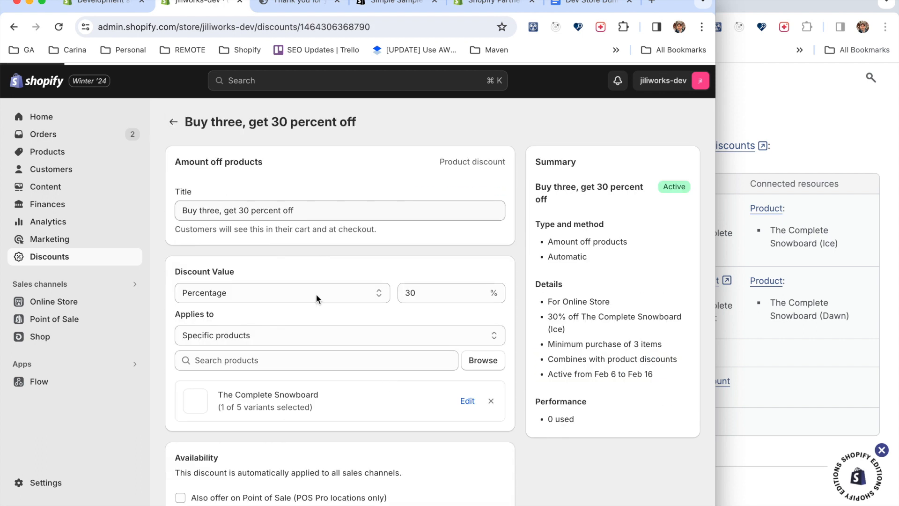
scroll(526, 446, "down", 1)
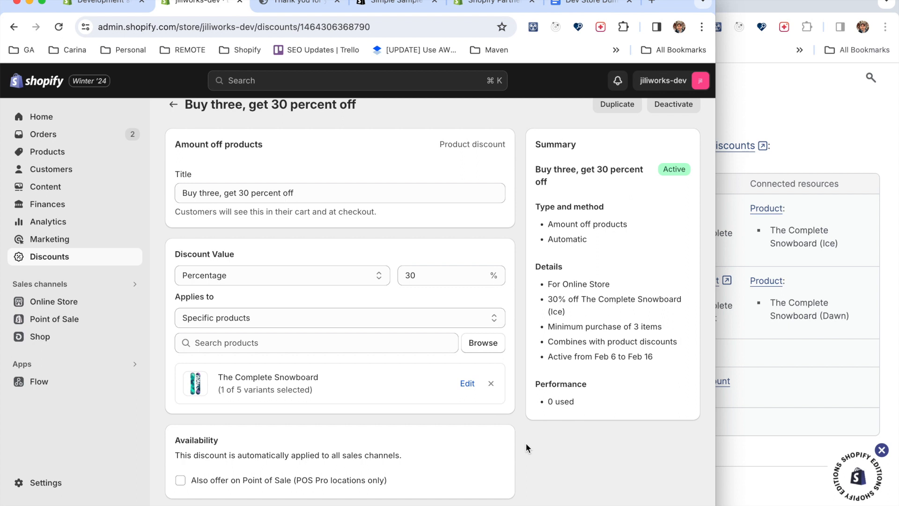
scroll(526, 445, "up", 1)
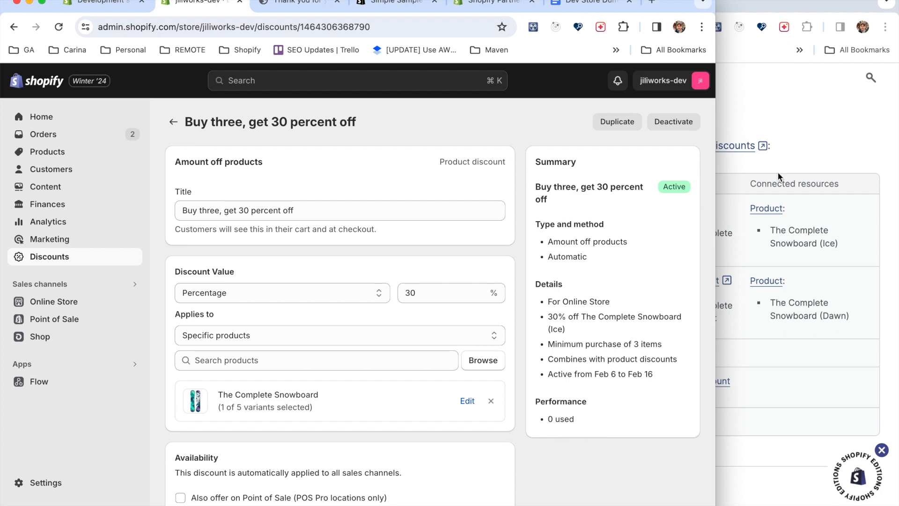
Read the markets and fulfillment orders sections of the generated test data documentation.
left_click(810, 141)
scroll(680, 406, "down", 5)
scroll(681, 409, "down", 3)
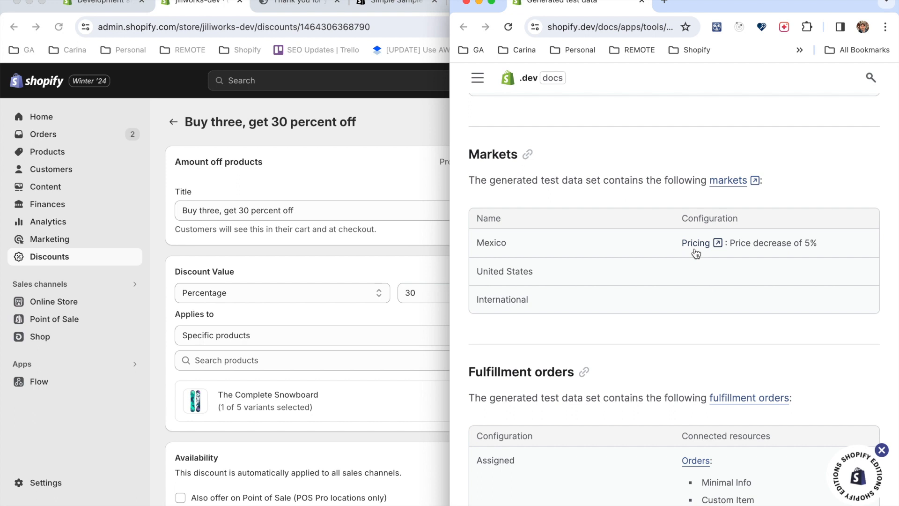
scroll(665, 333, "down", 5)
scroll(664, 330, "down", 1)
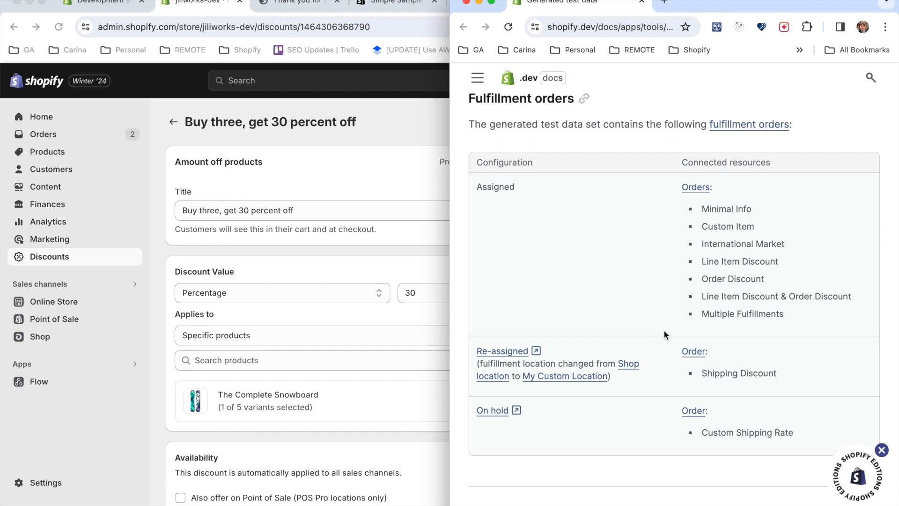
Open the newly converted order and fulfill The Complete Snowboard from Shop location without tracking details.
left_click(156, 169)
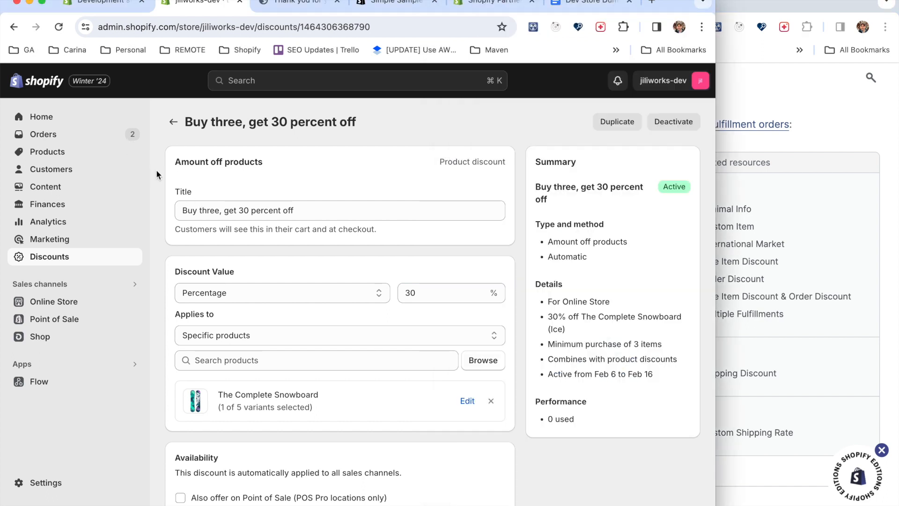
left_click(43, 135)
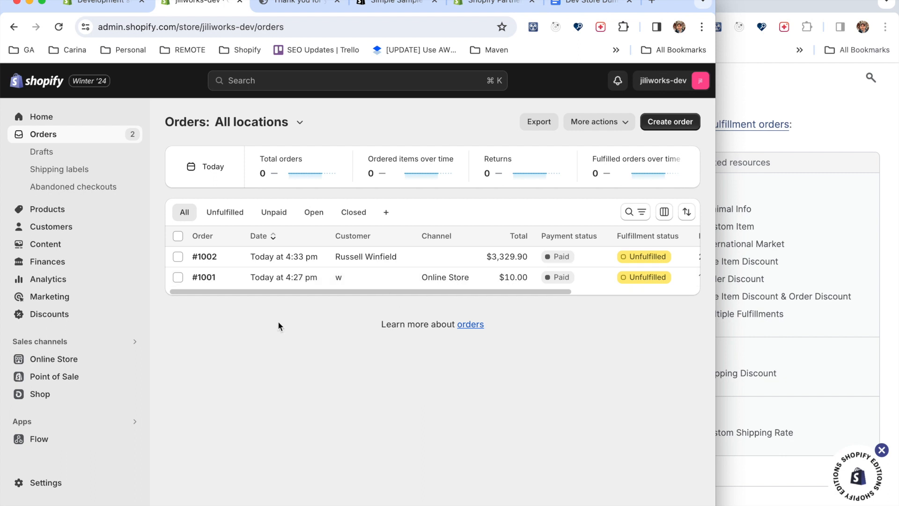
left_click(205, 257)
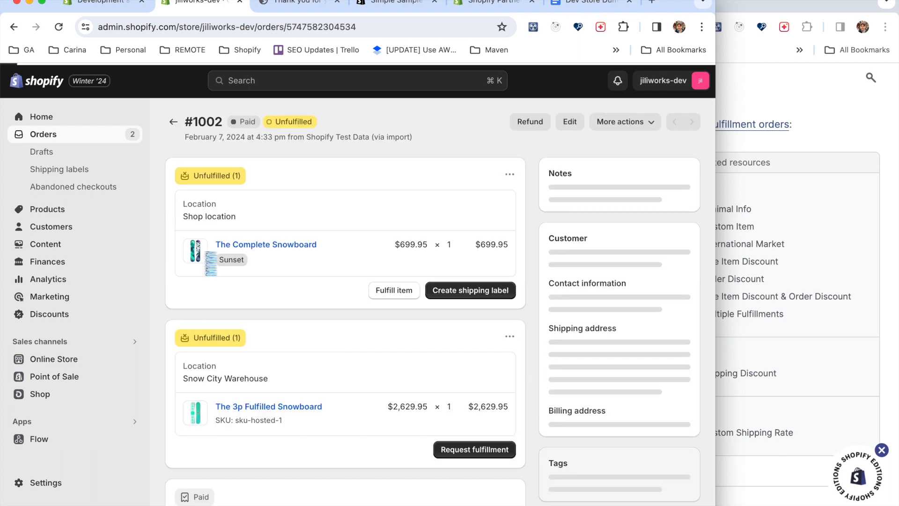
scroll(338, 271, "down", 1)
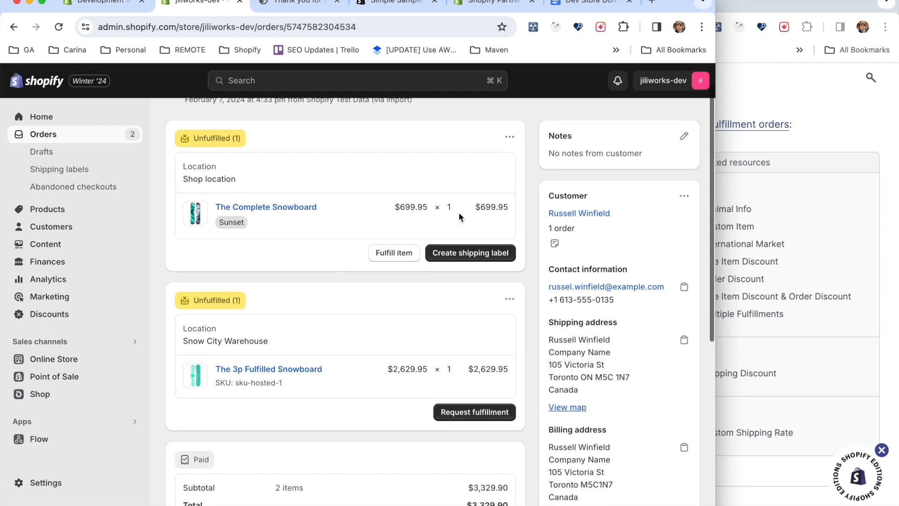
scroll(439, 297, "down", 1)
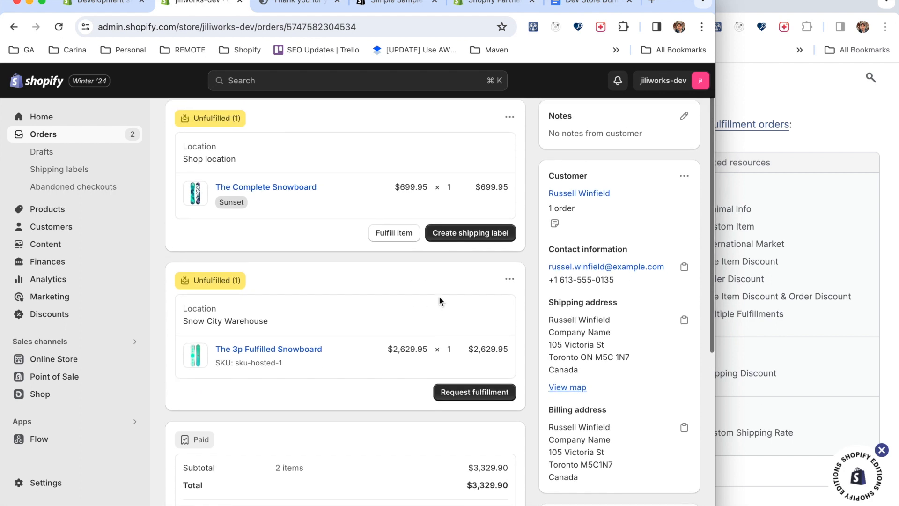
left_click(404, 234)
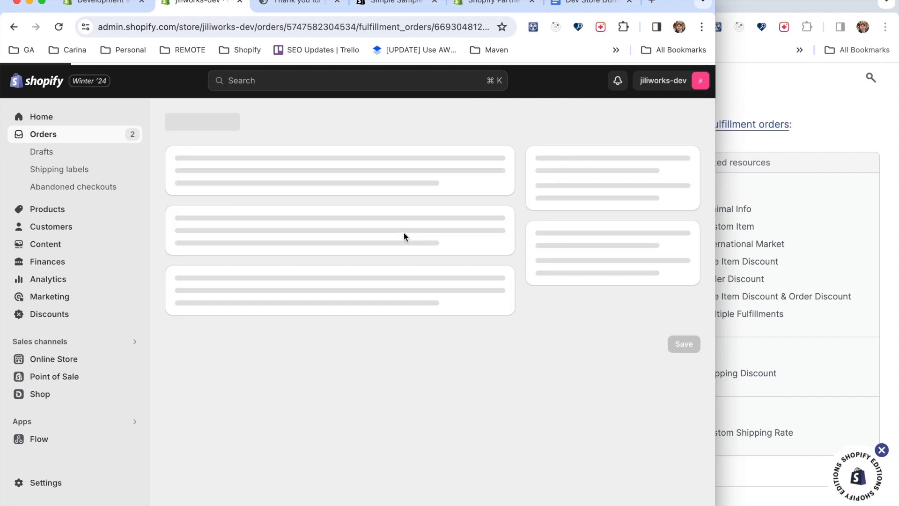
left_click(284, 350)
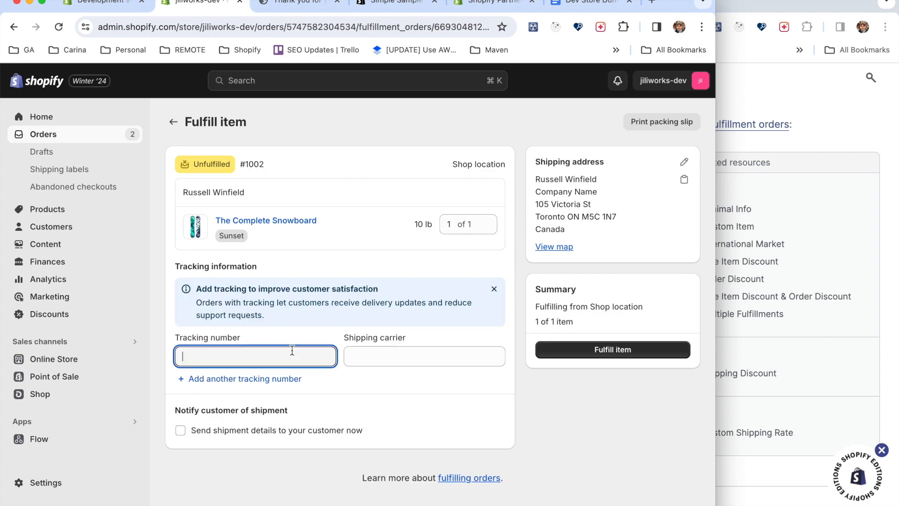
left_click(382, 357)
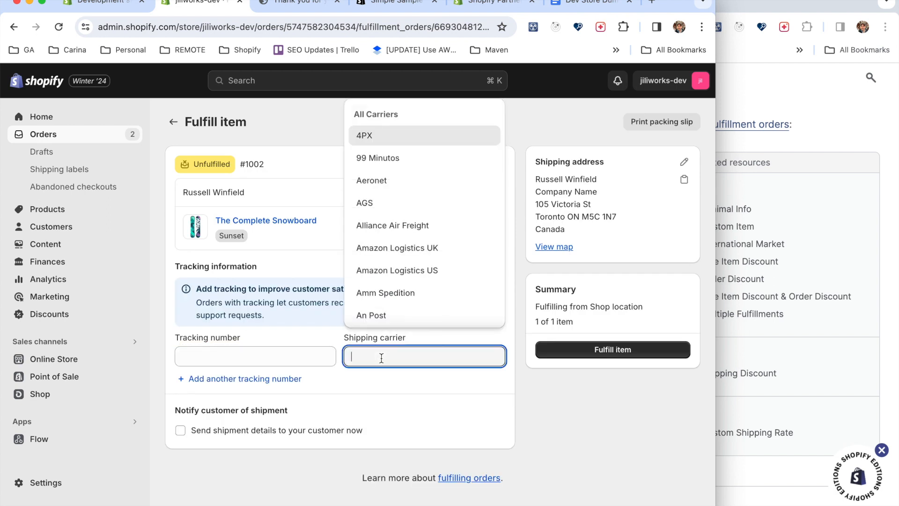
left_click(540, 407)
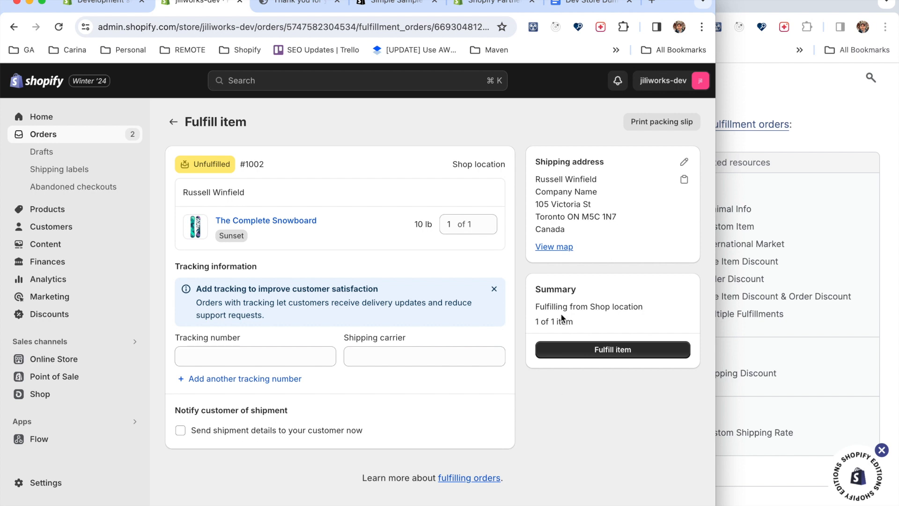
left_click(608, 354)
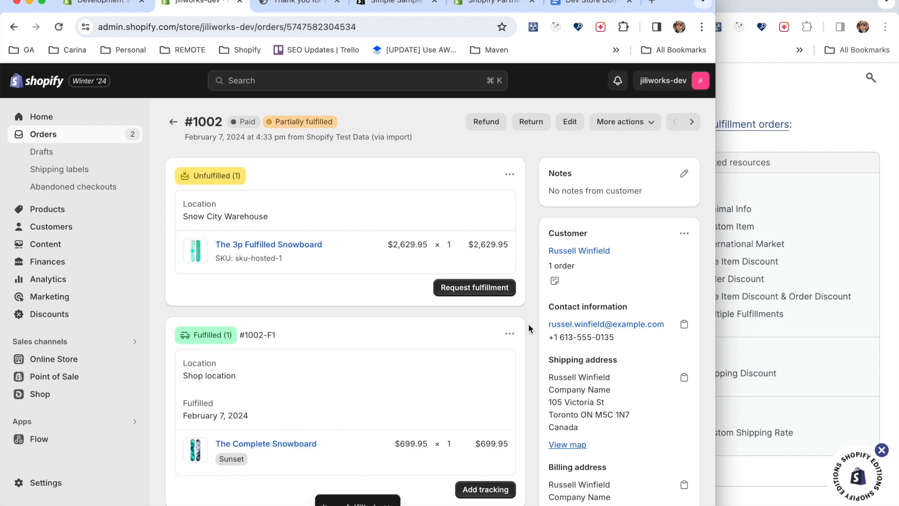
Send a fulfillment request to Snow City Warehouse for the order's The 3p Fulfilled Snowboard.
scroll(528, 323, "down", 1)
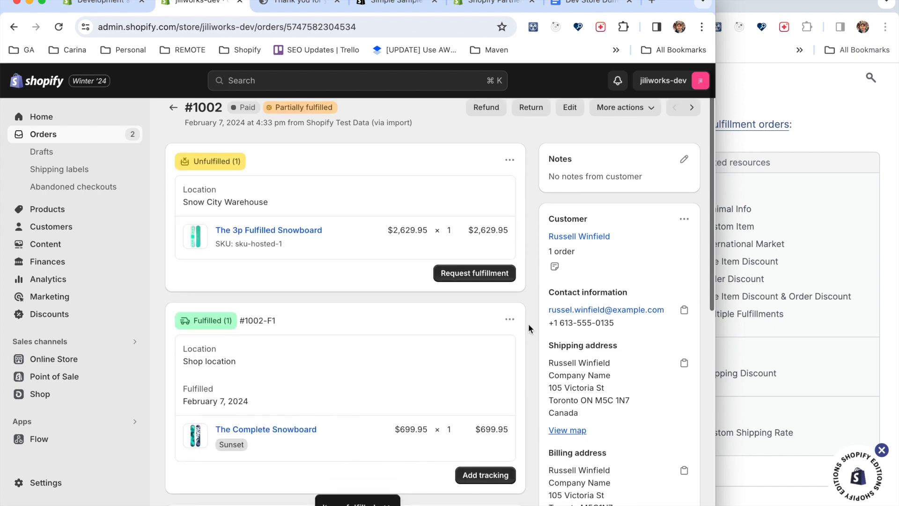
scroll(534, 310, "down", 2)
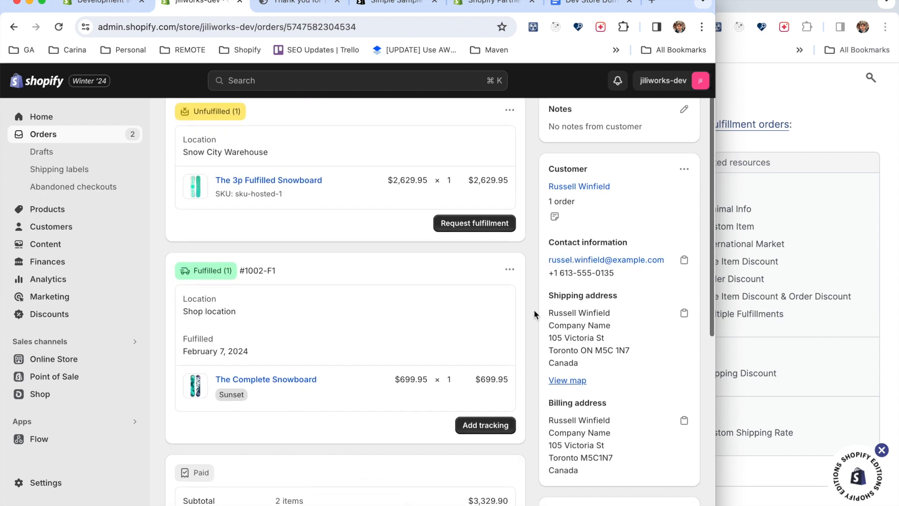
left_click(487, 229)
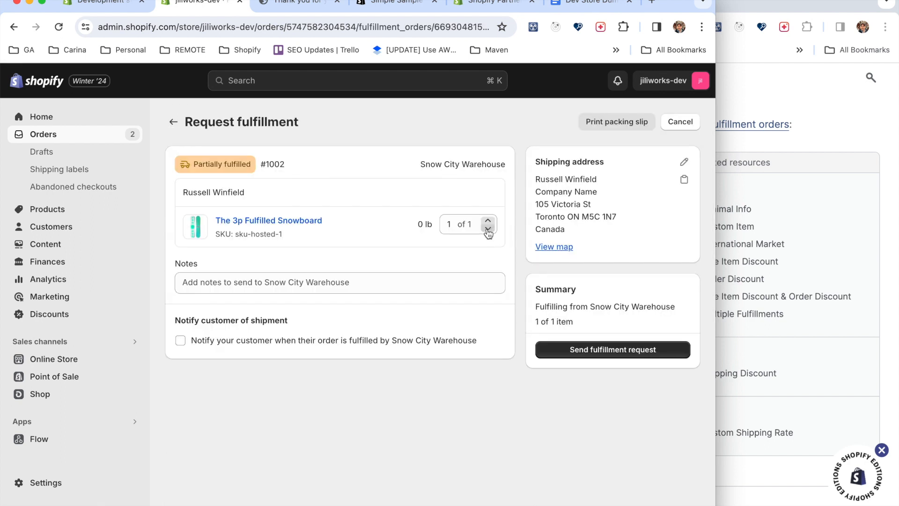
left_click(610, 354)
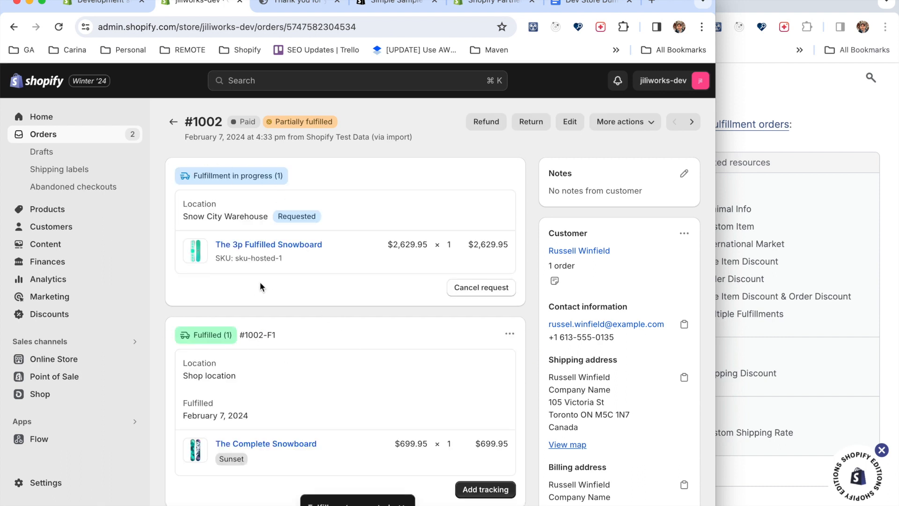
left_click_drag(361, 244, 209, 247)
left_click(341, 273)
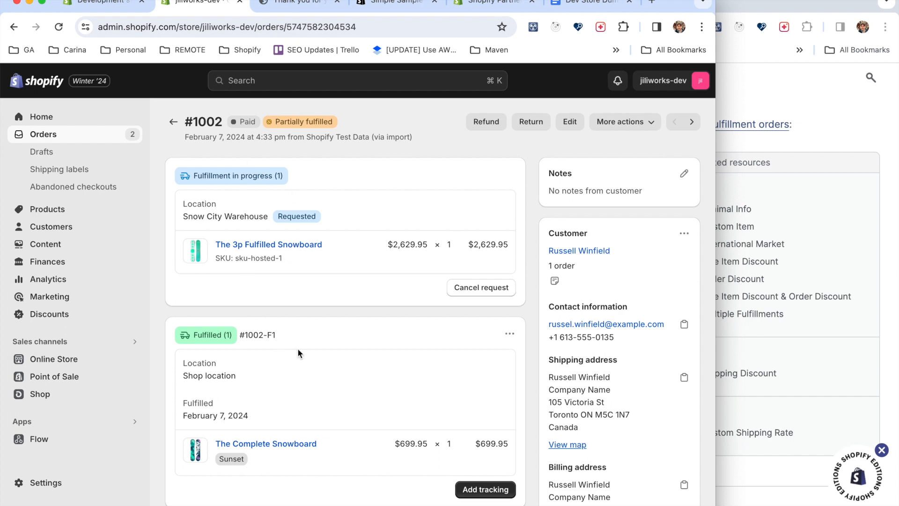
Read the documentation's fulfillment services and gift cards sections and open the store's products list.
left_click(810, 134)
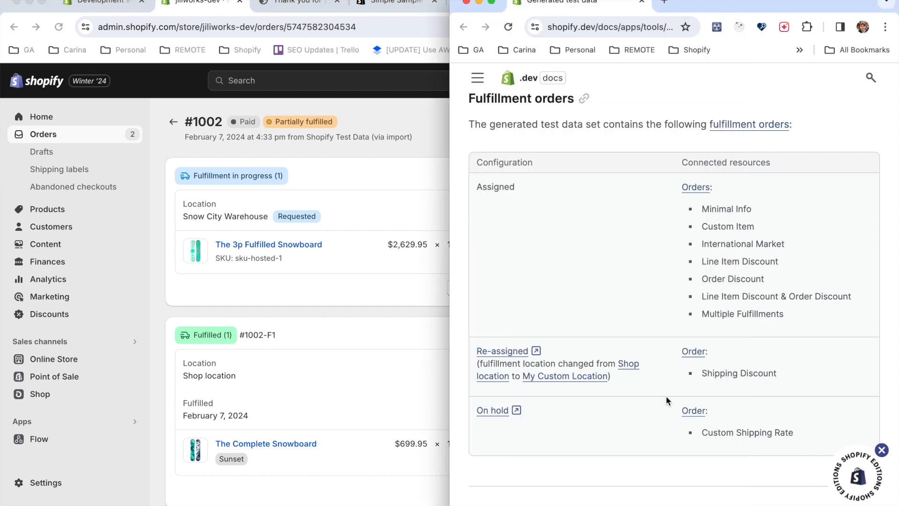
scroll(667, 400, "down", 6)
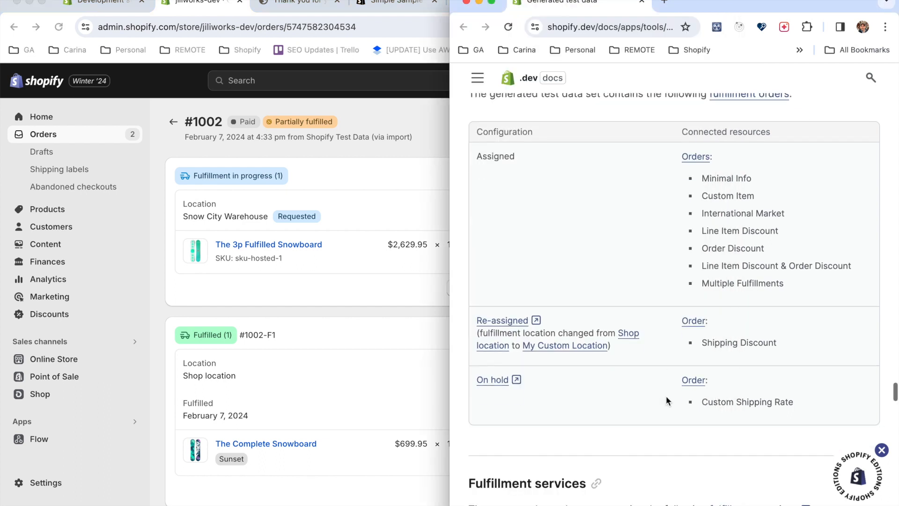
scroll(667, 400, "down", 1)
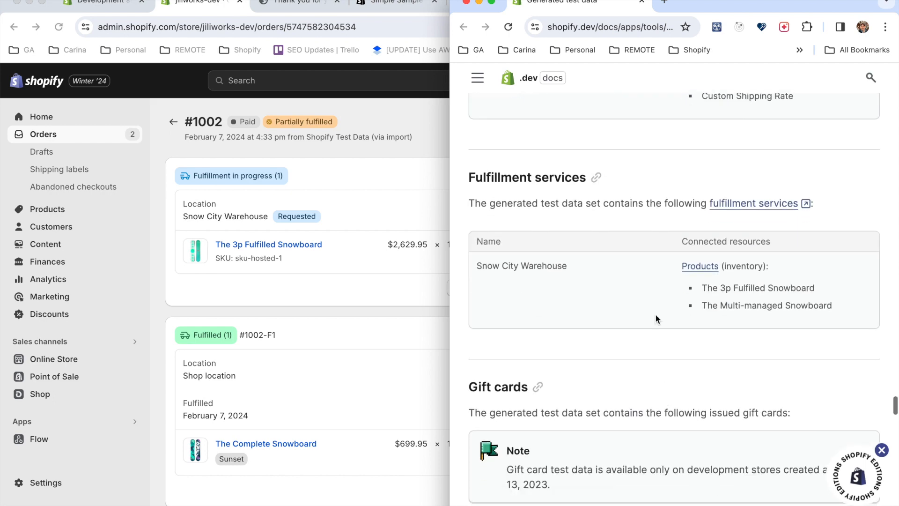
scroll(681, 412, "down", 5)
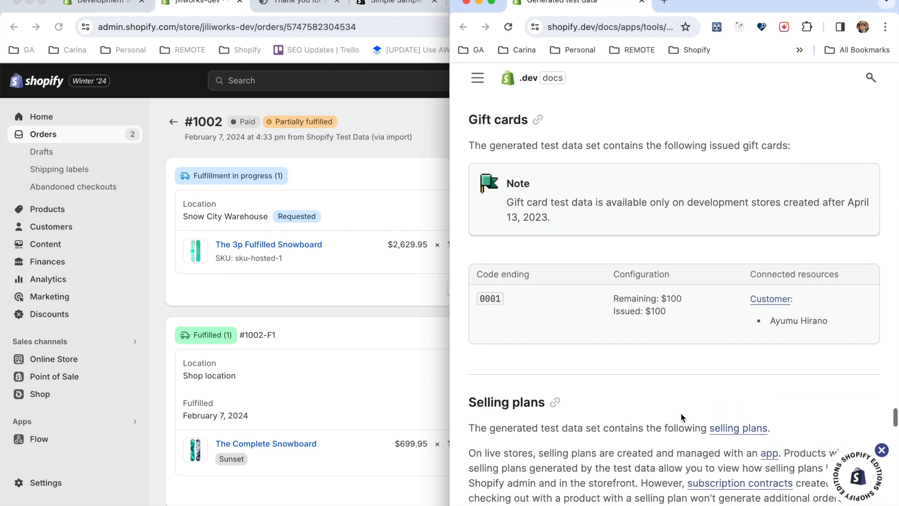
left_click(55, 213)
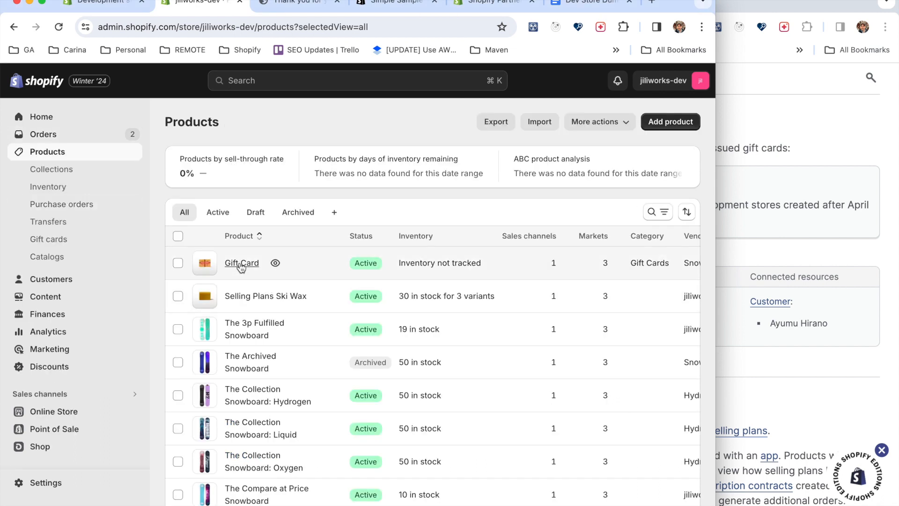
Open the Gift Card product, check its denomination variants, and return to the products list.
left_click(238, 265)
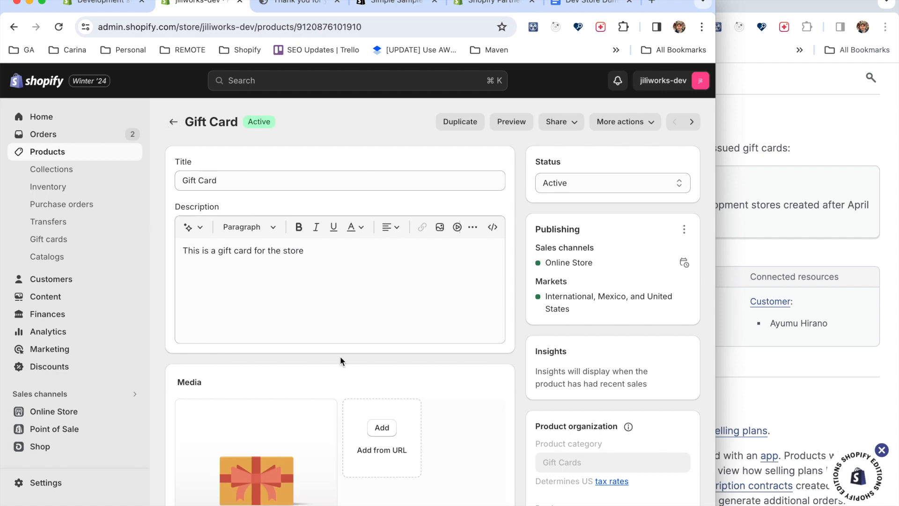
scroll(339, 358, "down", 5)
scroll(340, 361, "down", 5)
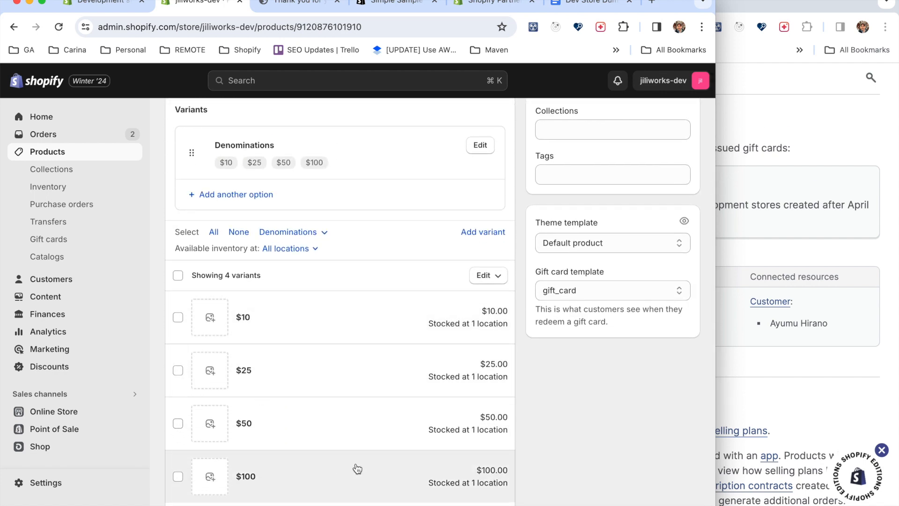
scroll(356, 464, "up", 10)
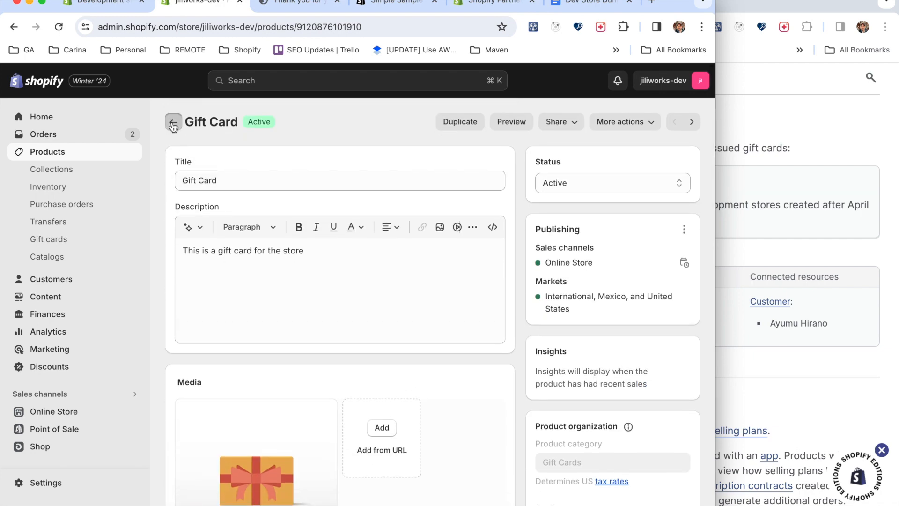
left_click(172, 123)
scroll(342, 325, "down", 3)
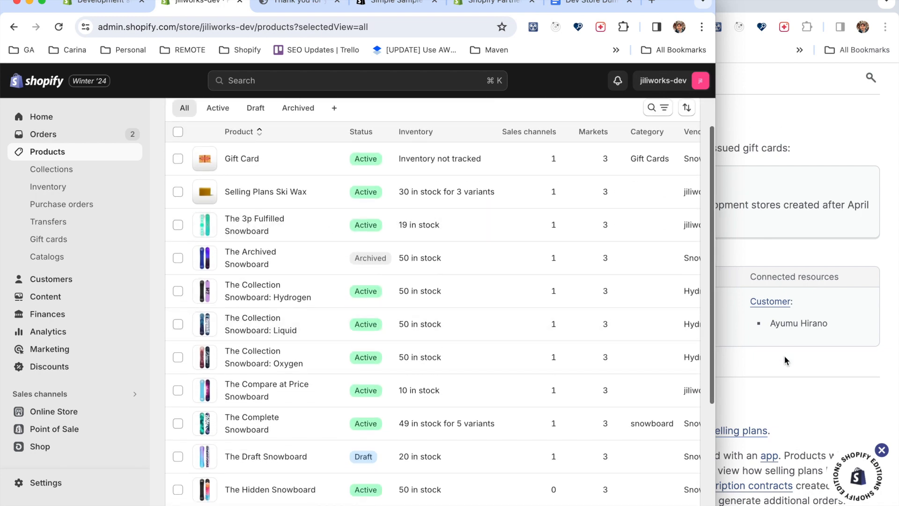
Read the documentation's selling plans section and examine the variants and purchase options of the Selling Plans Ski Wax product.
left_click(785, 363)
scroll(784, 368, "down", 5)
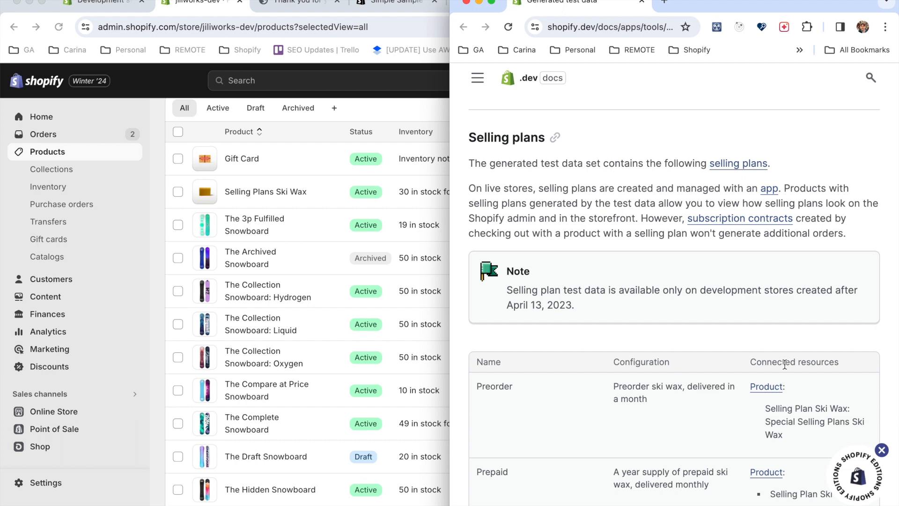
left_click(259, 192)
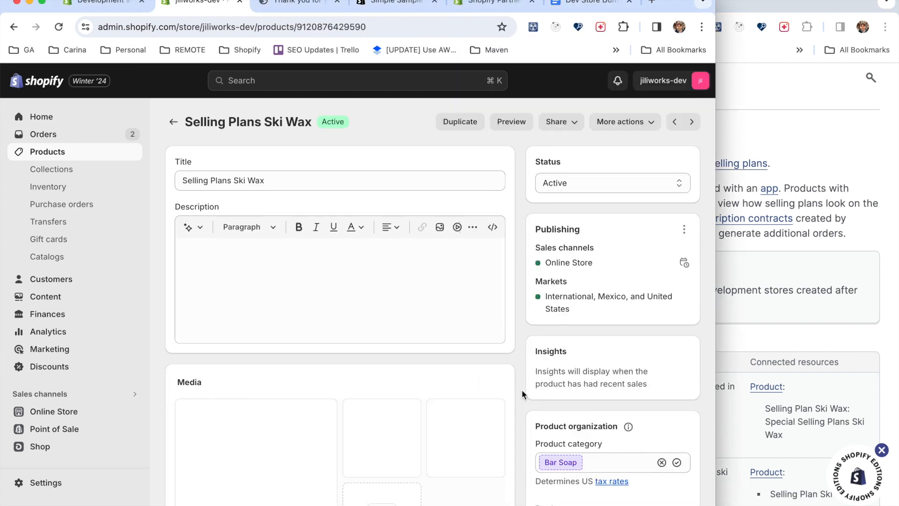
scroll(521, 417, "down", 1)
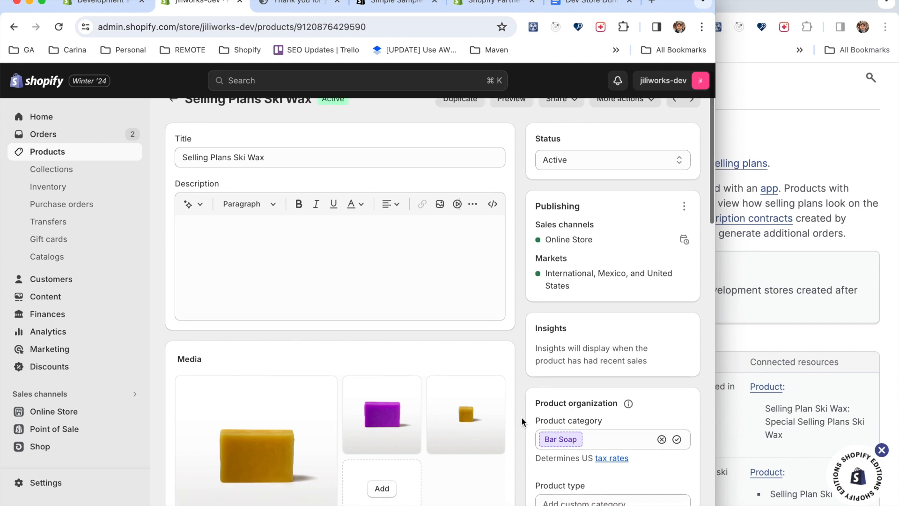
scroll(521, 416, "down", 5)
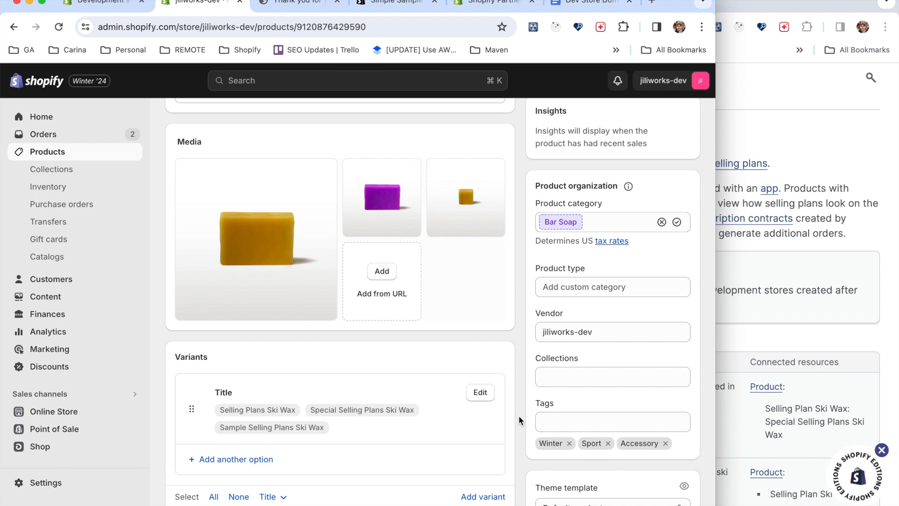
scroll(518, 415, "down", 10)
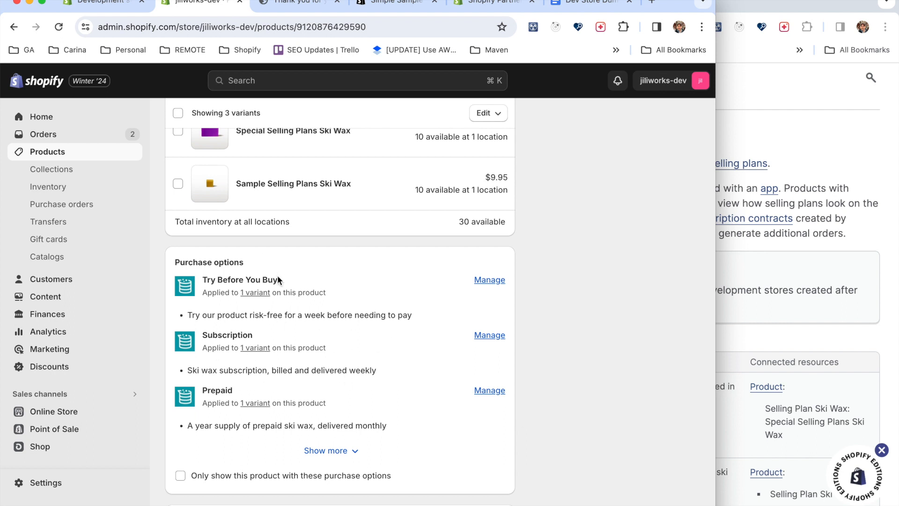
scroll(319, 428, "down", 5)
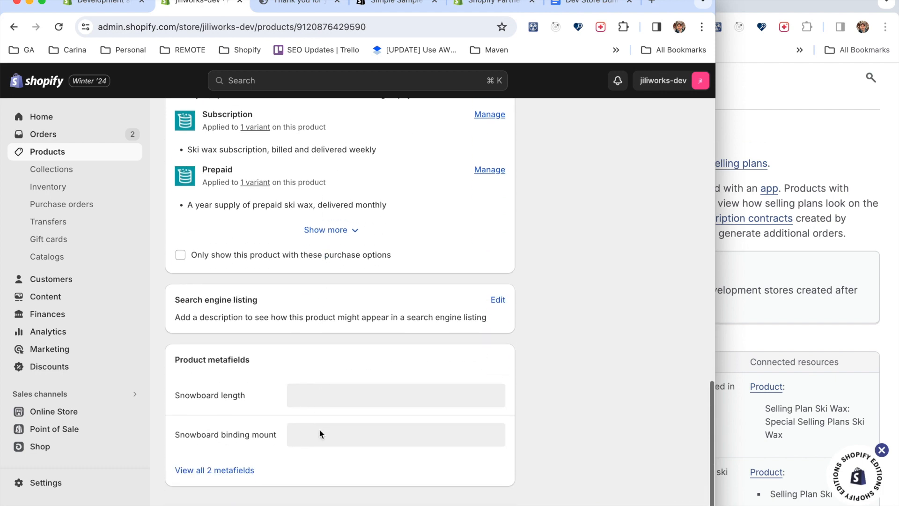
scroll(319, 428, "up", 12)
scroll(319, 429, "up", 9)
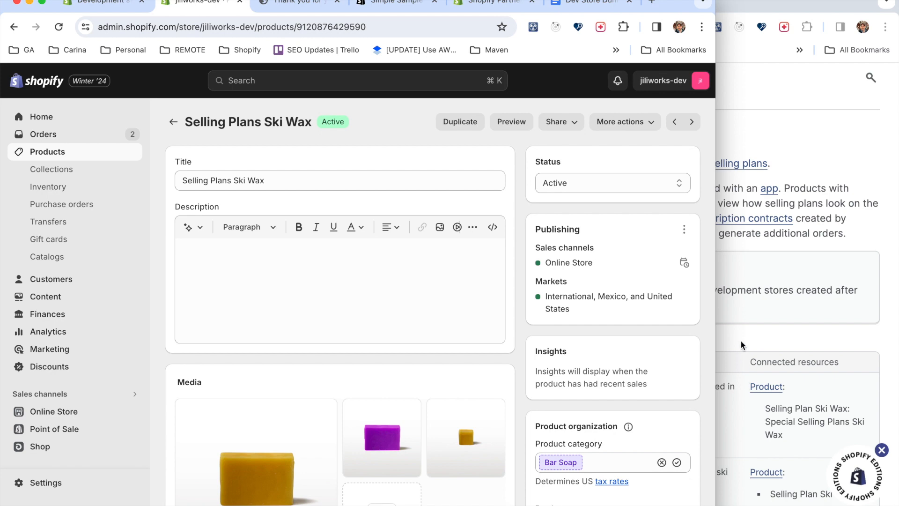
Find the documentation's metafield definitions section and inspect the product metafields of Selling Plans Ski Wax.
left_click(740, 339)
scroll(740, 340, "down", 5)
scroll(740, 339, "down", 7)
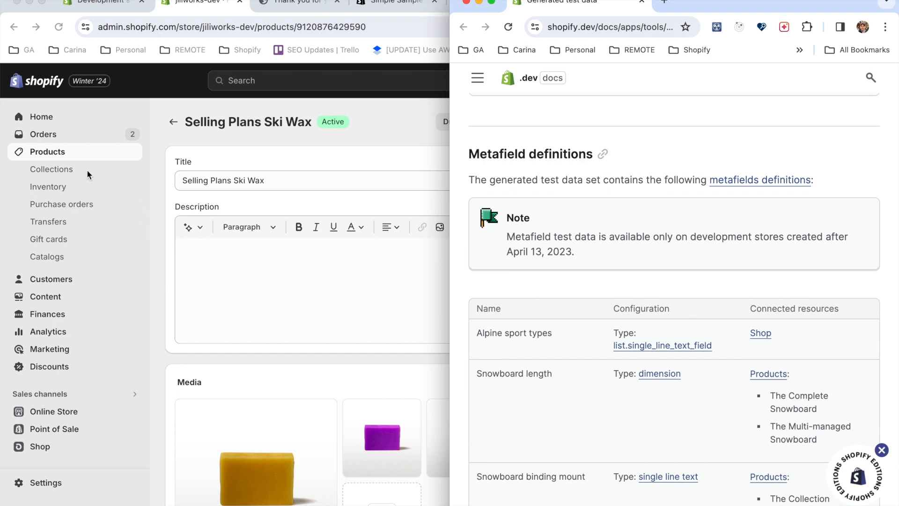
left_click(240, 268)
scroll(240, 269, "down", 15)
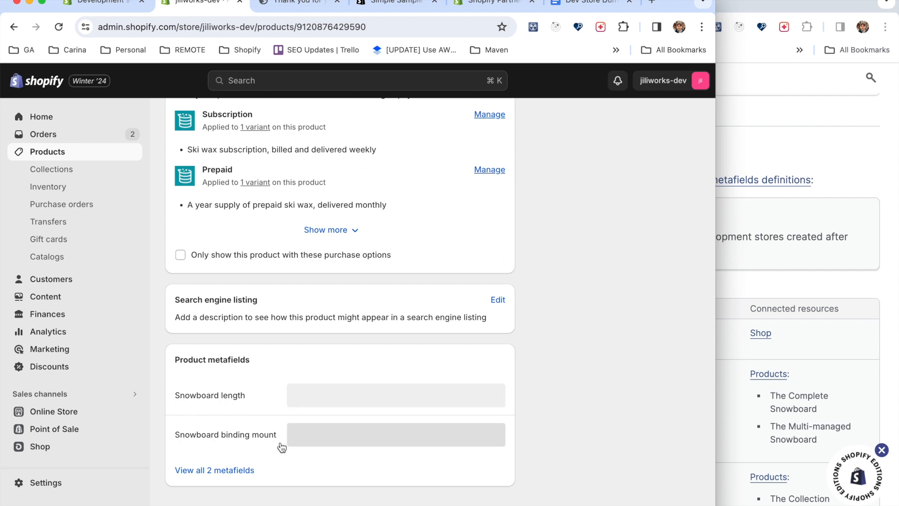
Read the documentation's metafield definitions, metafields and themes sections.
left_click(728, 313)
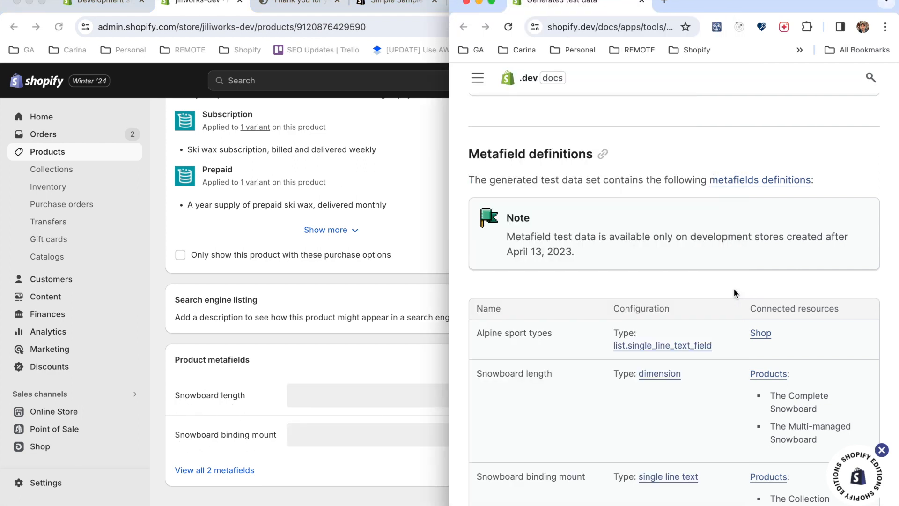
scroll(734, 289, "down", 3)
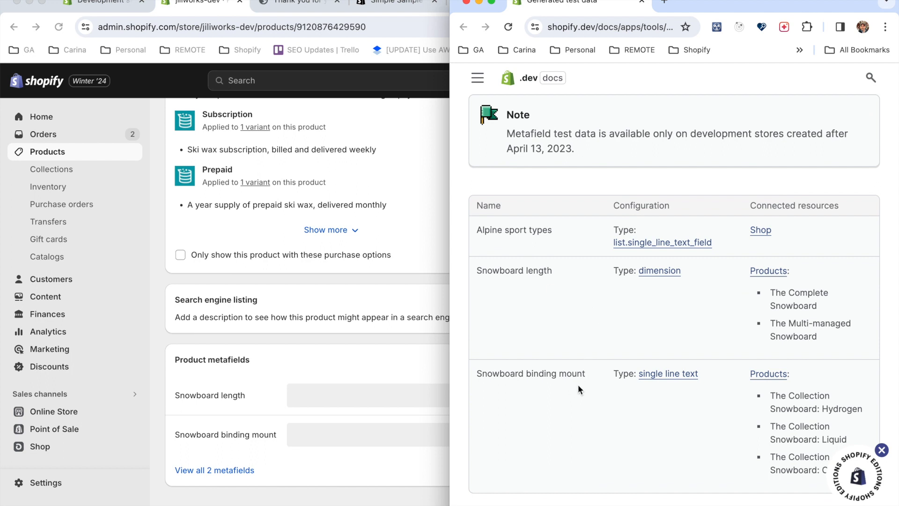
scroll(606, 323, "up", 1)
scroll(606, 323, "down", 10)
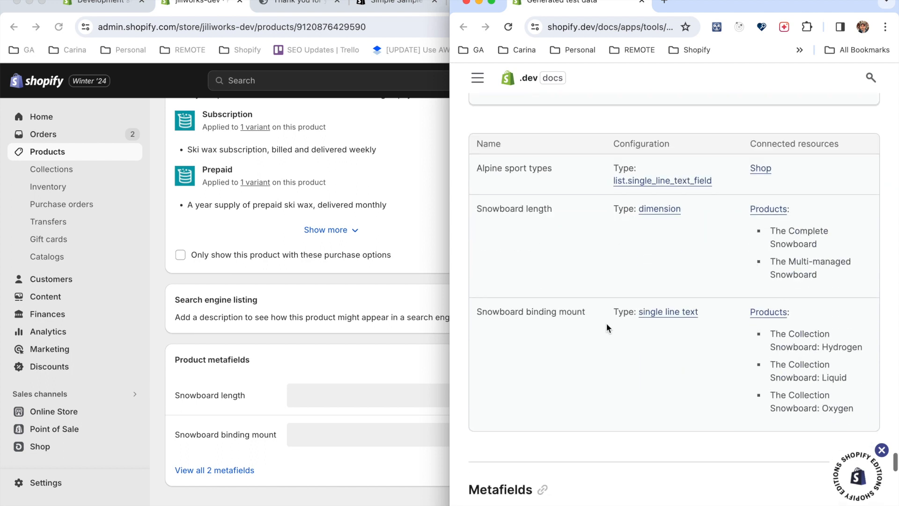
scroll(606, 327, "down", 1)
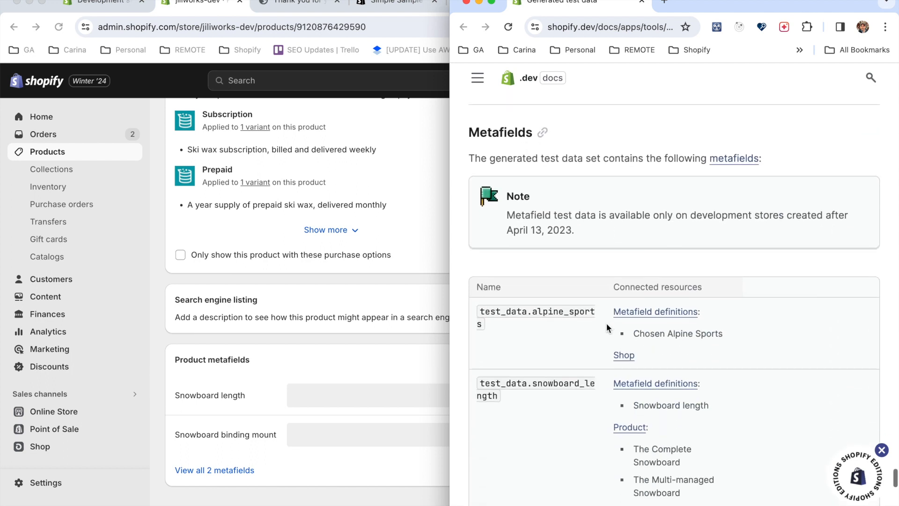
scroll(601, 337, "down", 2)
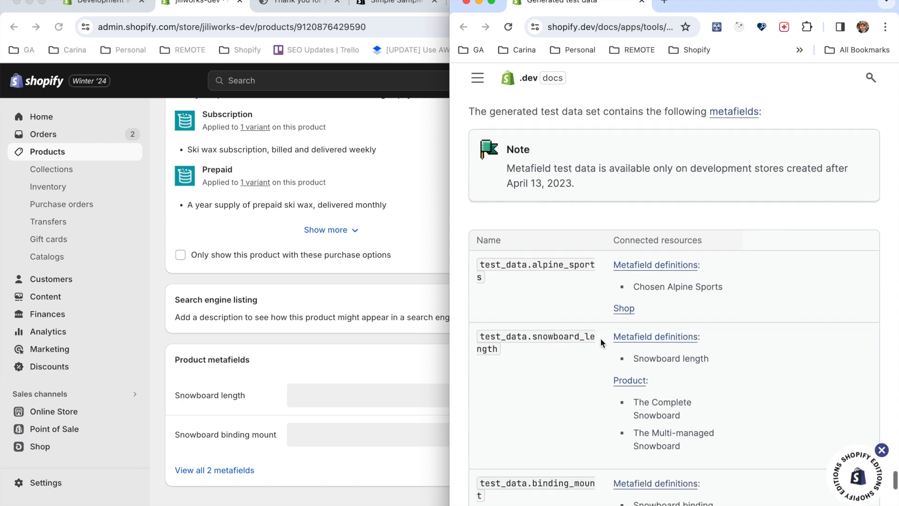
scroll(600, 338, "down", 2)
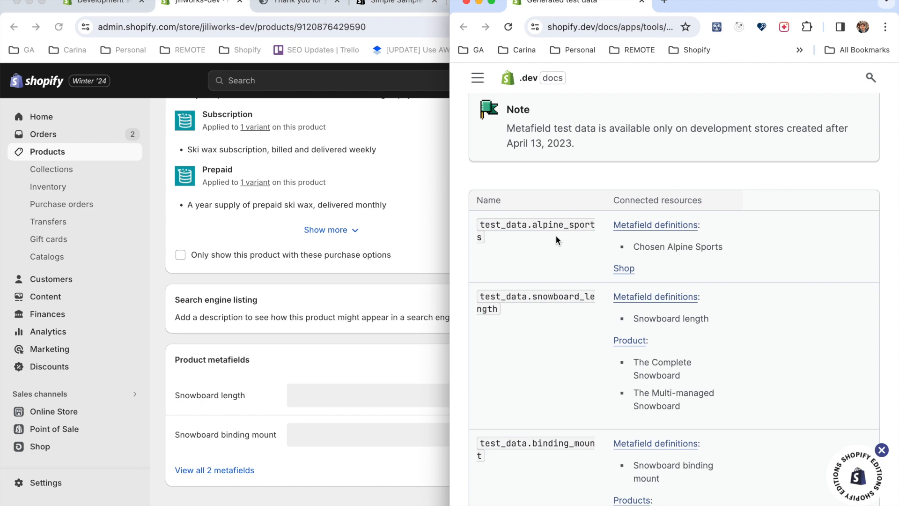
scroll(570, 364, "down", 10)
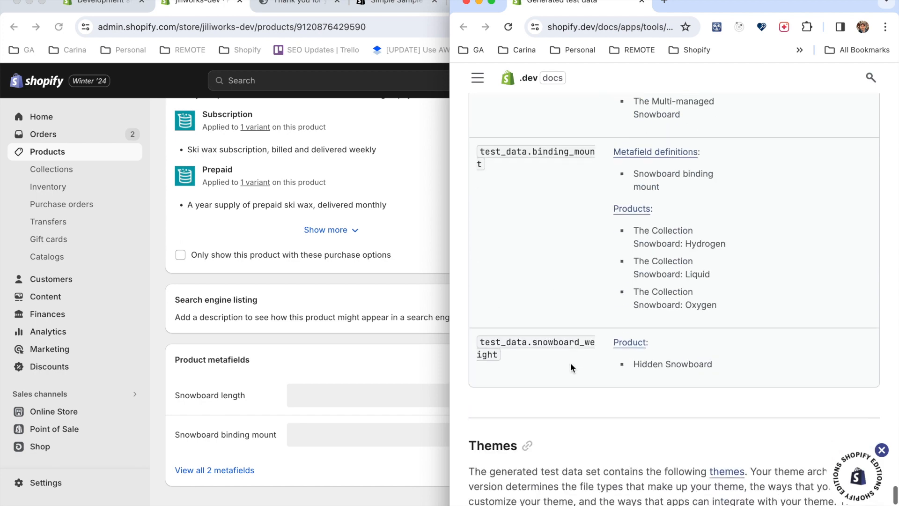
scroll(570, 363, "up", 1)
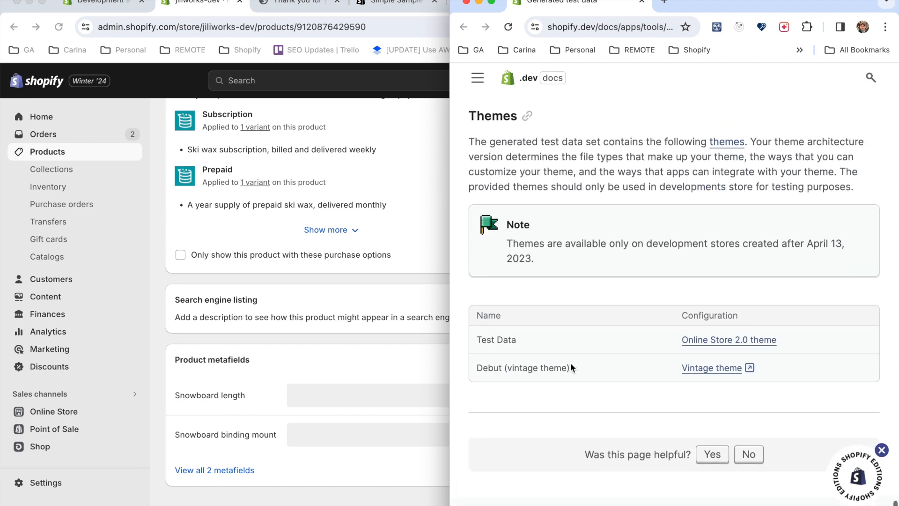
Open the online store's themes and compare the current theme and theme library with the documentation's themes table.
left_click(133, 329)
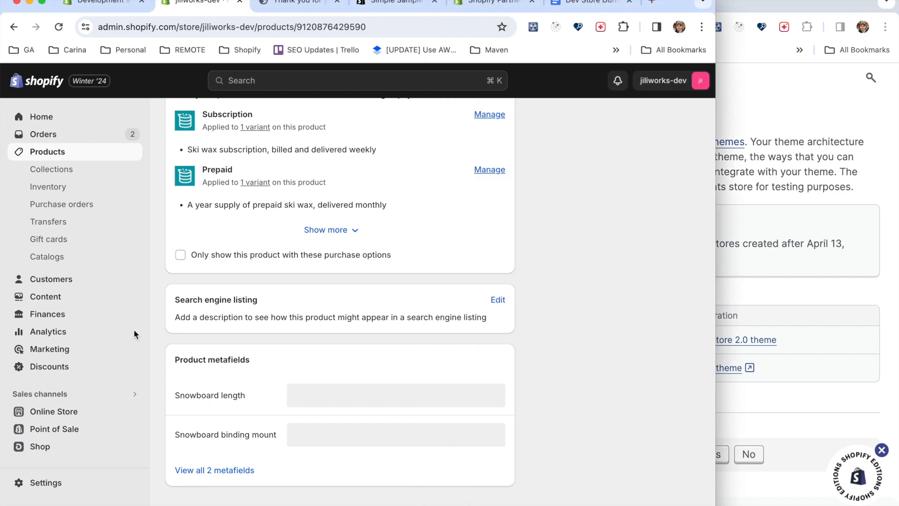
left_click(81, 414)
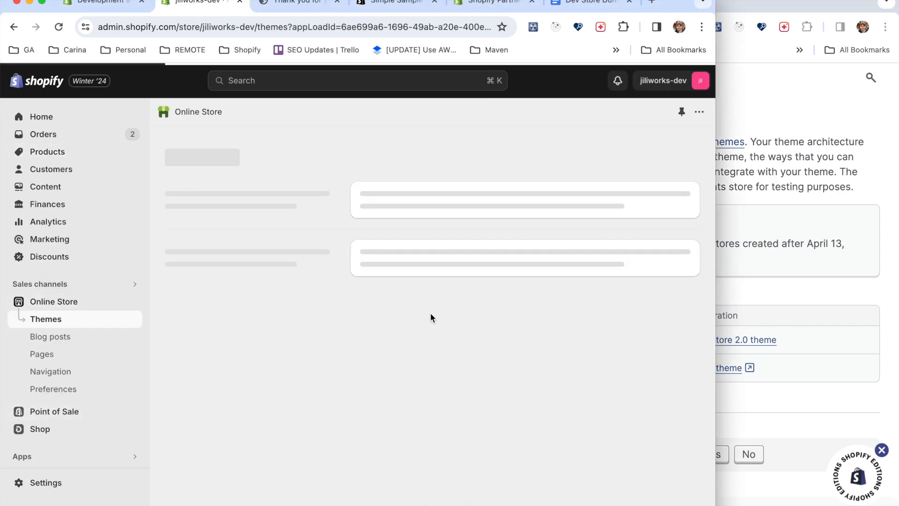
scroll(437, 336, "down", 4)
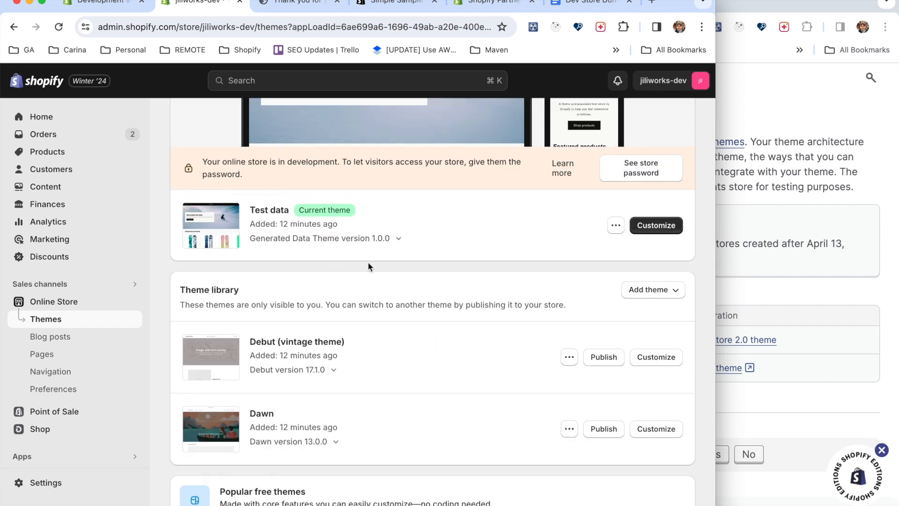
left_click(768, 330)
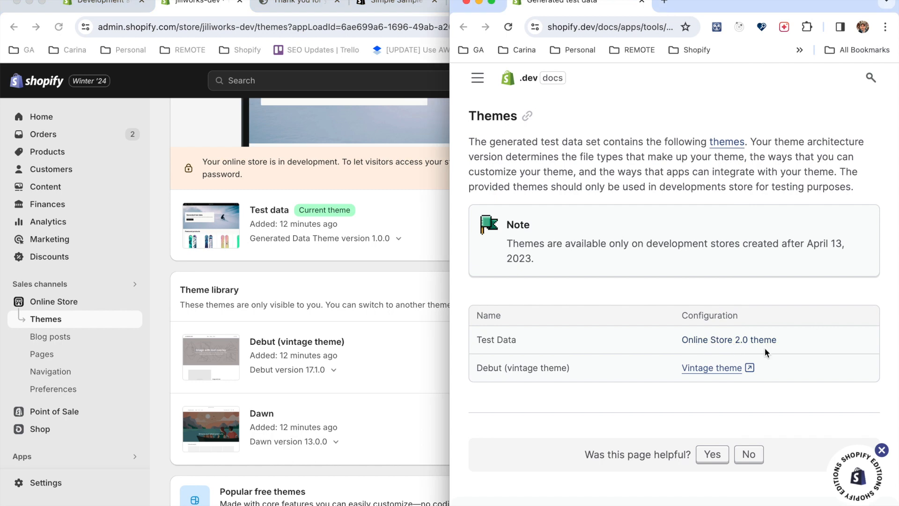
left_click(353, 307)
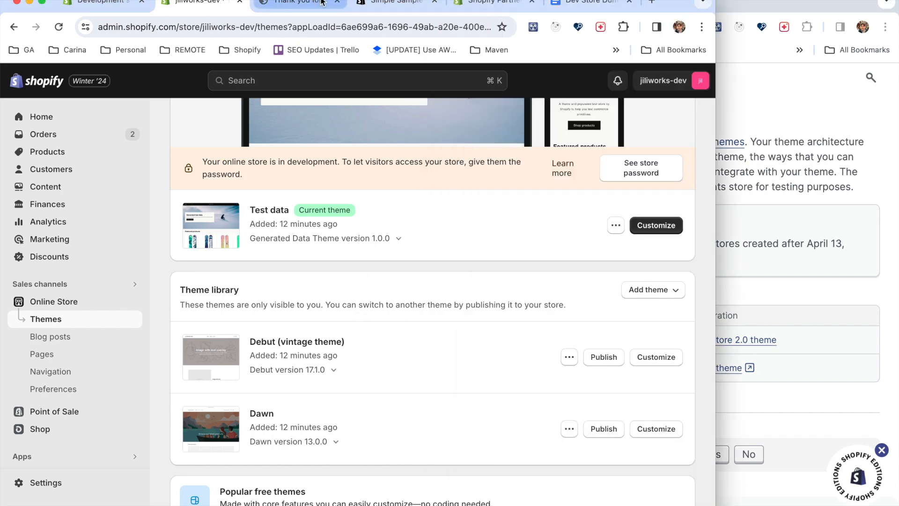
View the live storefront's home page and its collections, then go back to the store's themes.
left_click(304, 4)
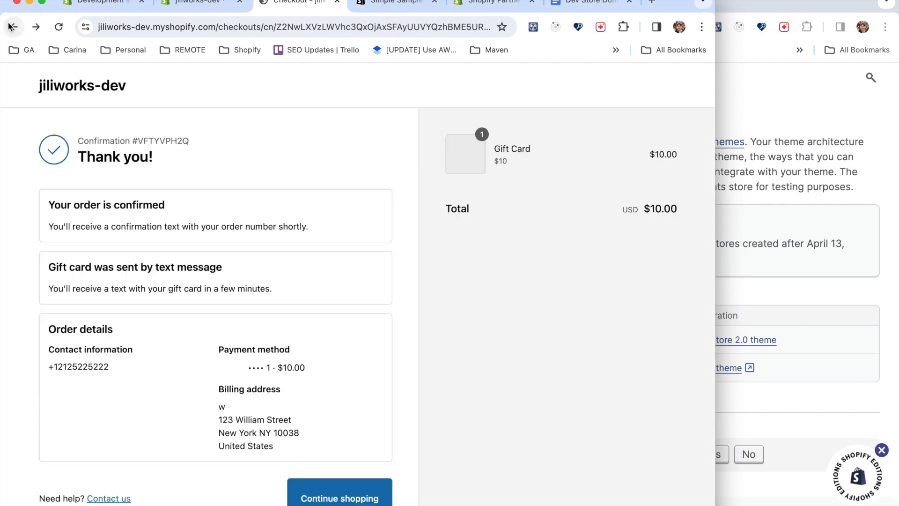
left_click(13, 27)
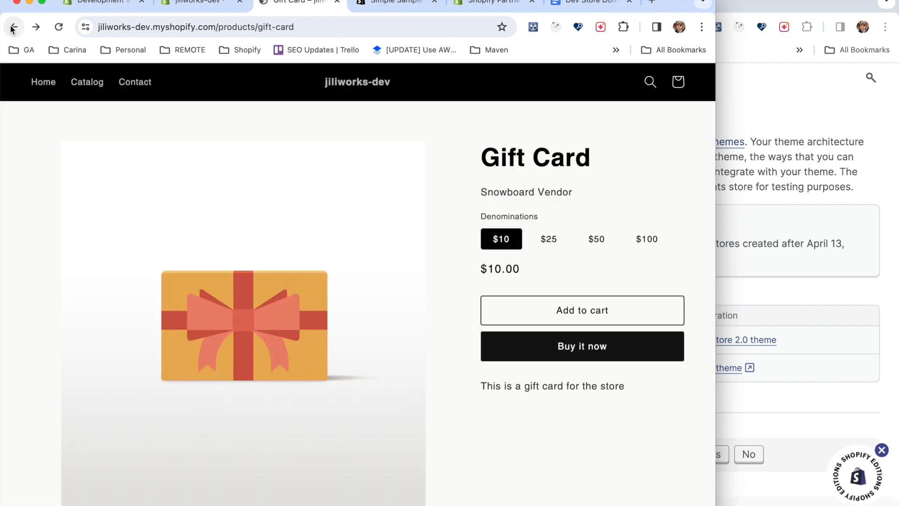
left_click(38, 84)
scroll(327, 224, "down", 15)
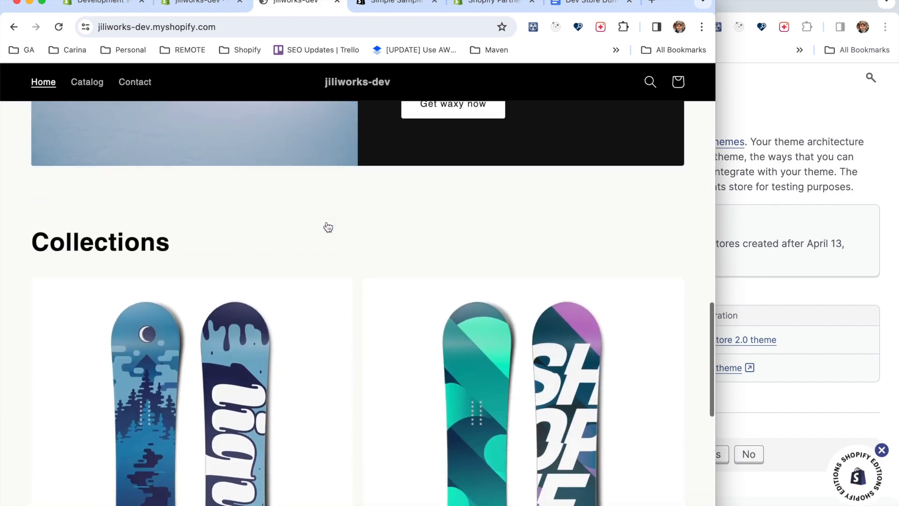
scroll(326, 221, "up", 15)
left_click(213, 5)
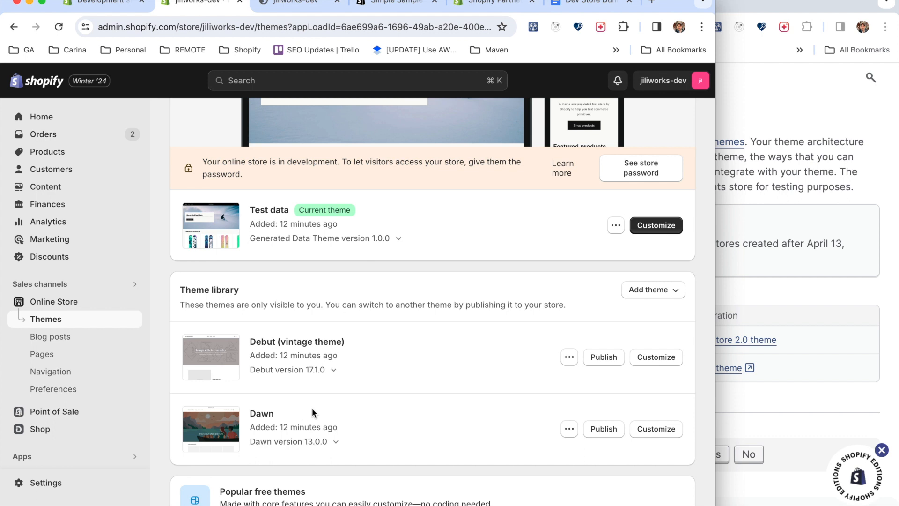
Preview the Dawn theme from the theme library and look through its home page and featured products.
left_click(569, 429)
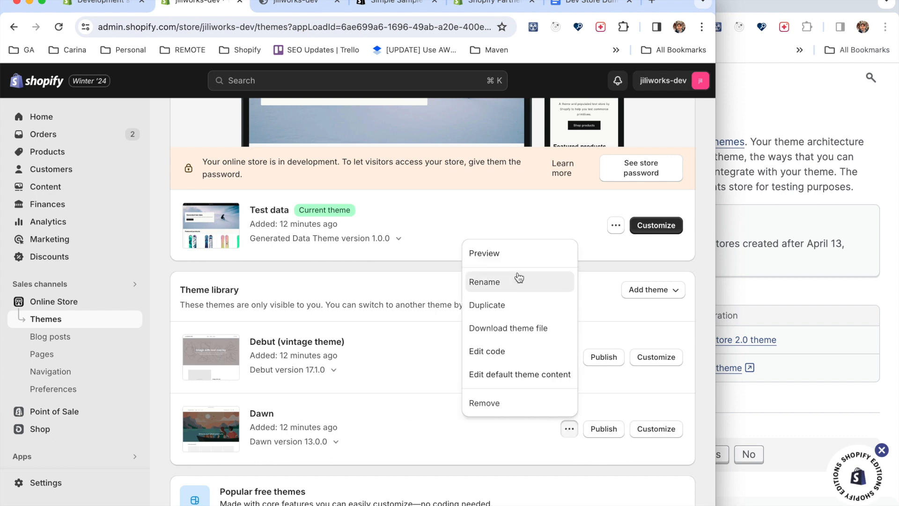
left_click(520, 256)
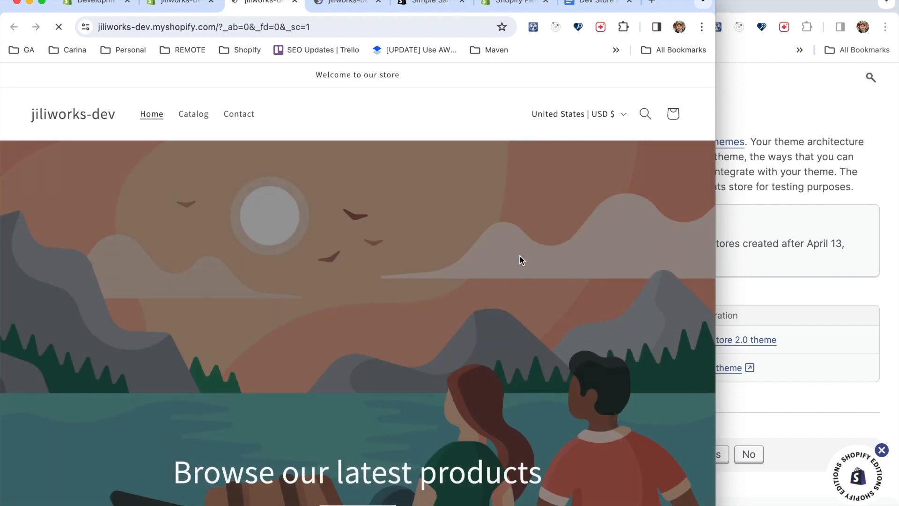
scroll(520, 256, "down", 2)
scroll(520, 255, "down", 1)
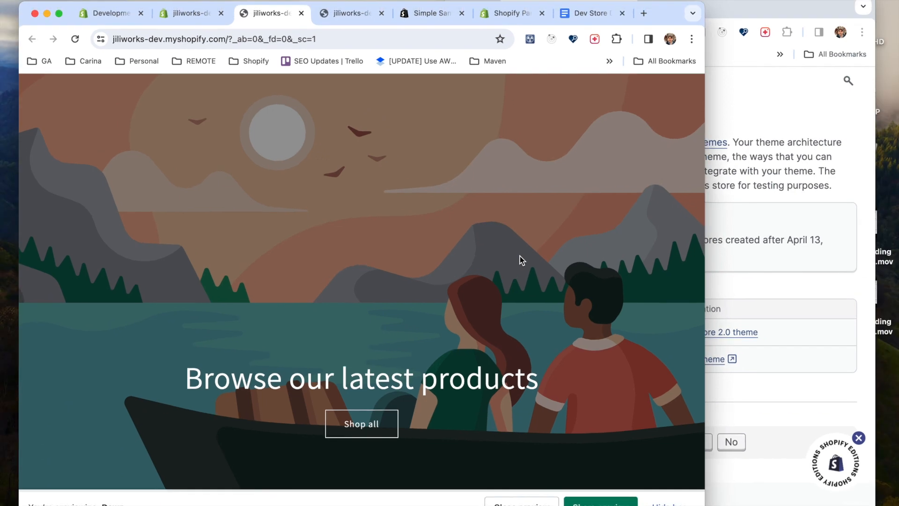
scroll(520, 256, "down", 8)
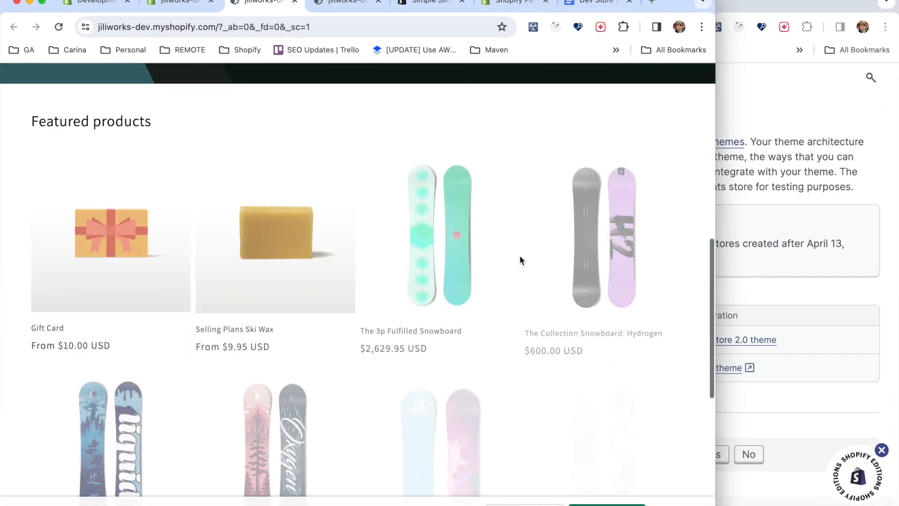
scroll(520, 260, "up", 1)
scroll(520, 260, "down", 9)
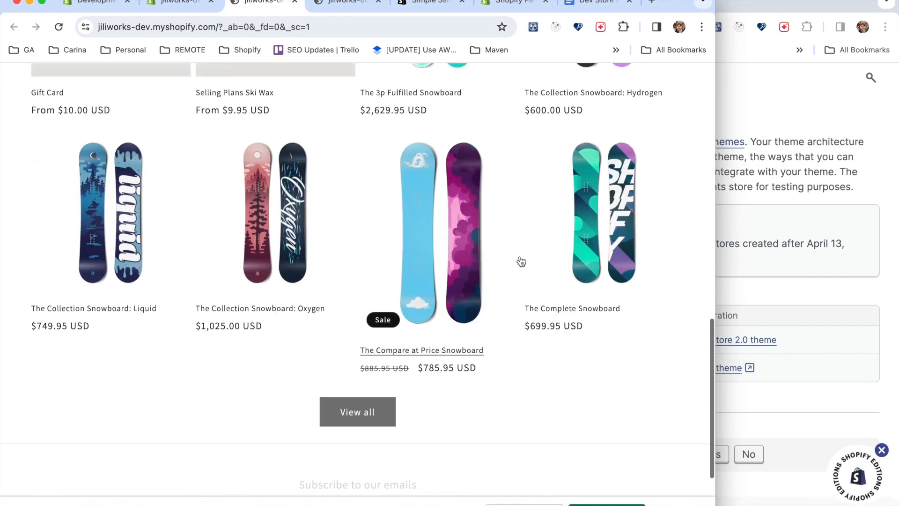
Open the previewed Dawn theme's catalog and look through its products.
scroll(520, 261, "up", 4)
scroll(521, 260, "up", 12)
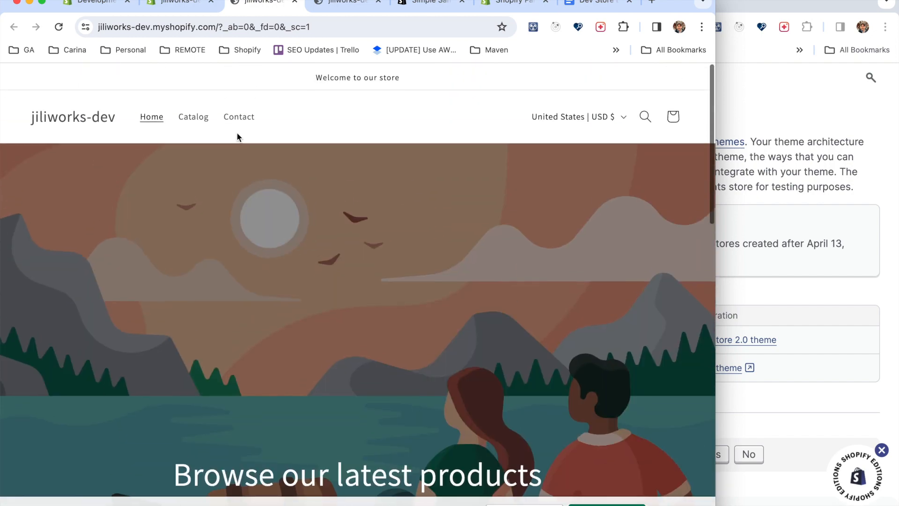
left_click(193, 114)
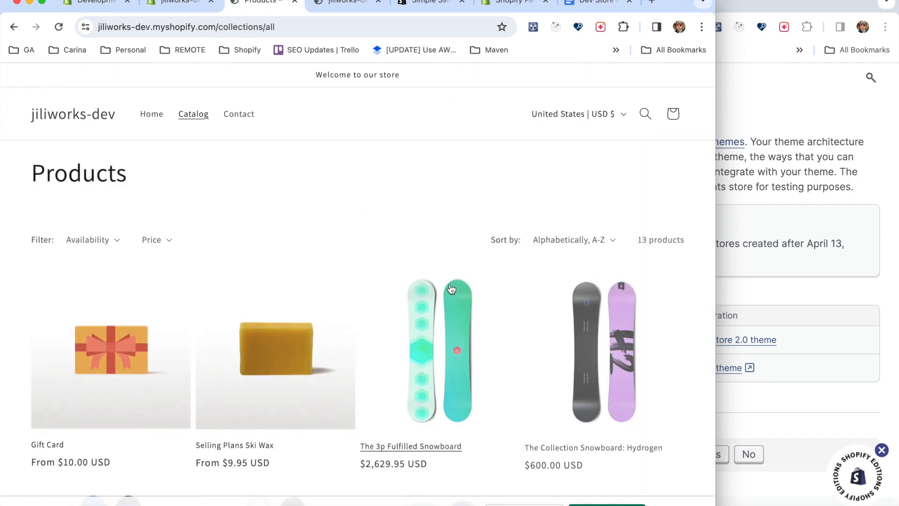
scroll(450, 288, "down", 7)
scroll(451, 289, "down", 8)
scroll(449, 286, "up", 15)
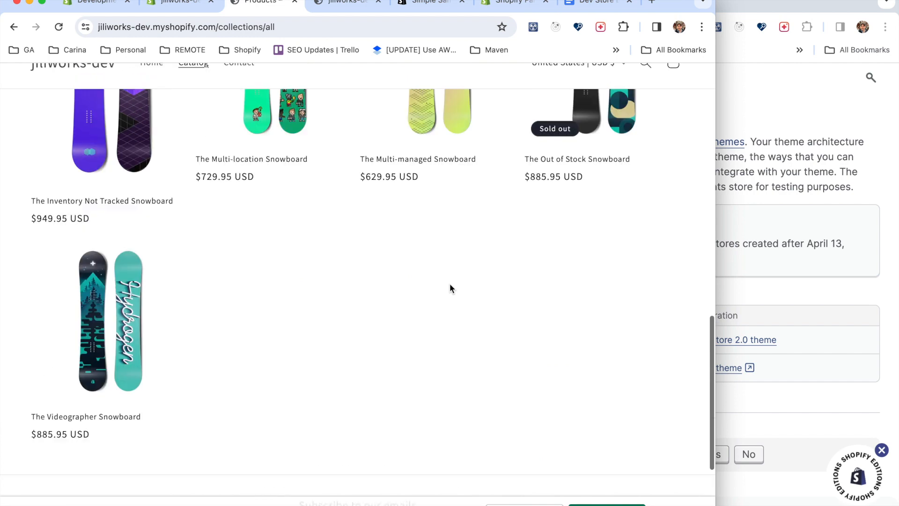
Revisit the store's themes, the generated test data documentation's themes section and the development stores overview, ending on the store's themes.
left_click(180, 3)
left_click(831, 285)
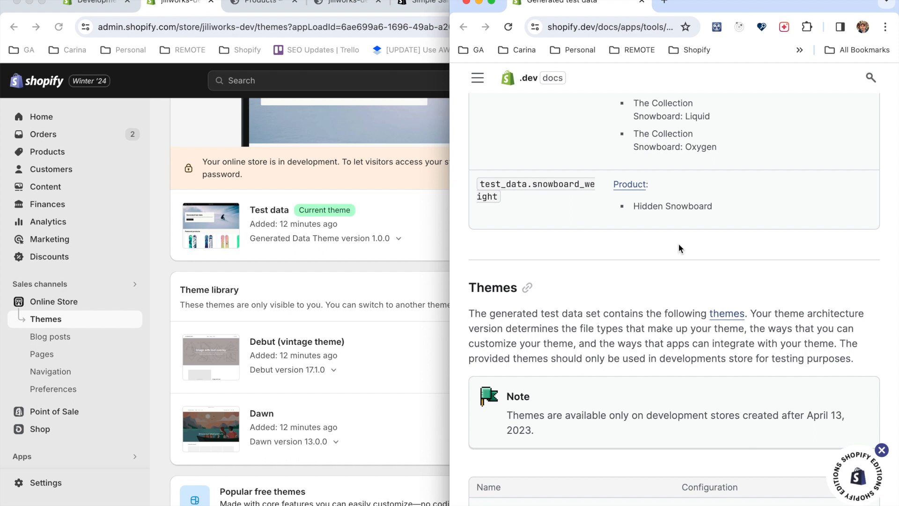
left_click(98, 5)
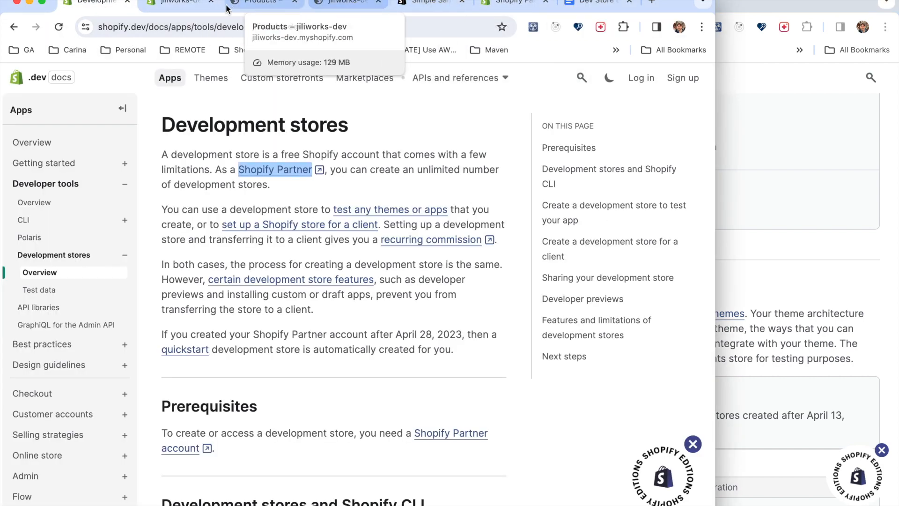
left_click(177, 5)
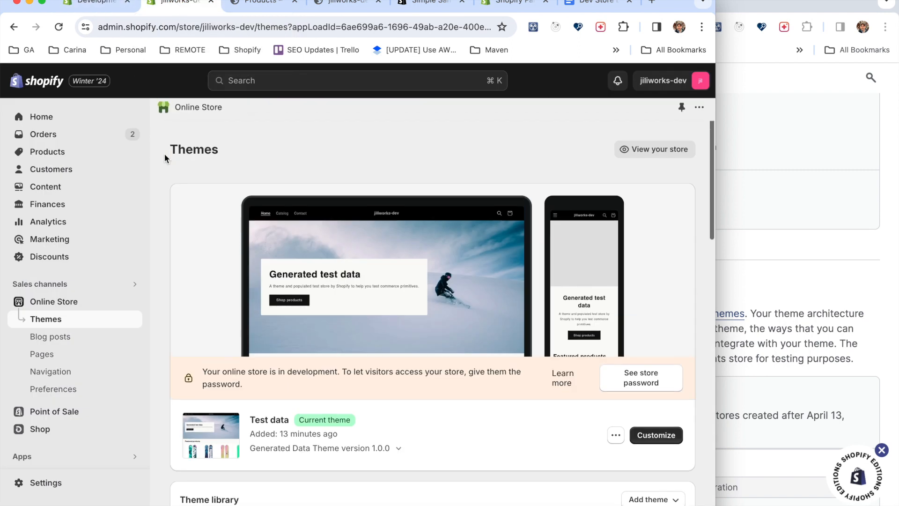
Switch to Shopify Partners, refresh the stores list and start creating another development store.
left_click(508, 6)
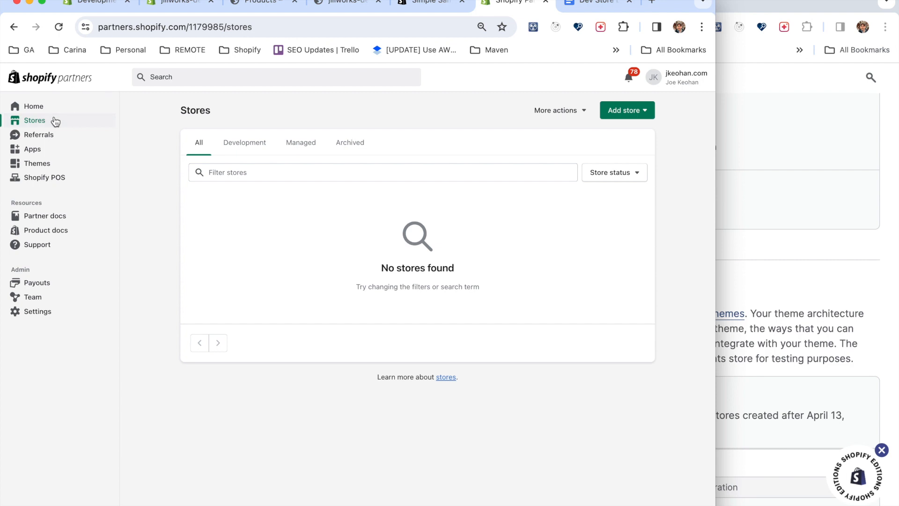
left_click(58, 27)
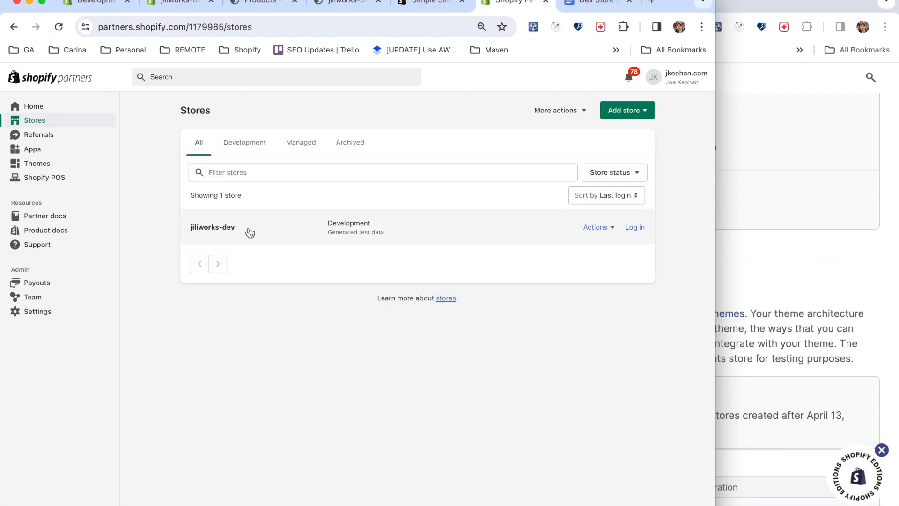
left_click(643, 111)
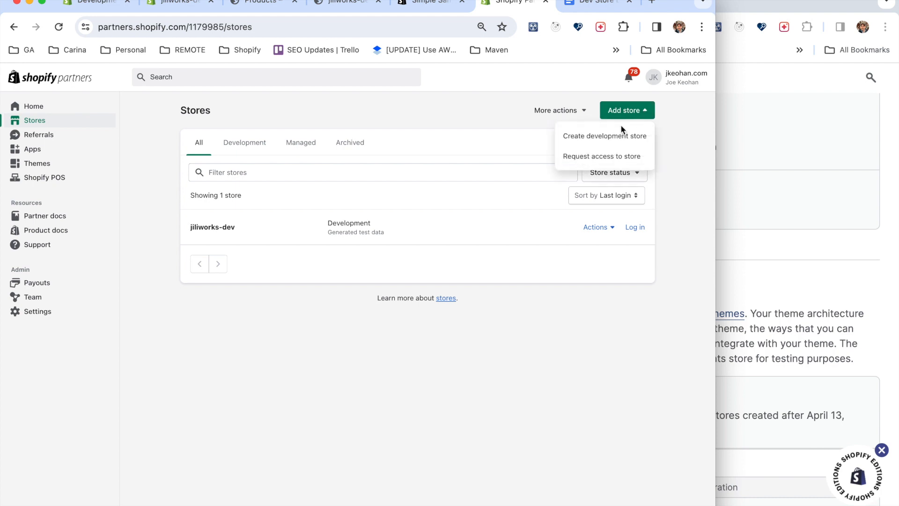
left_click(582, 142)
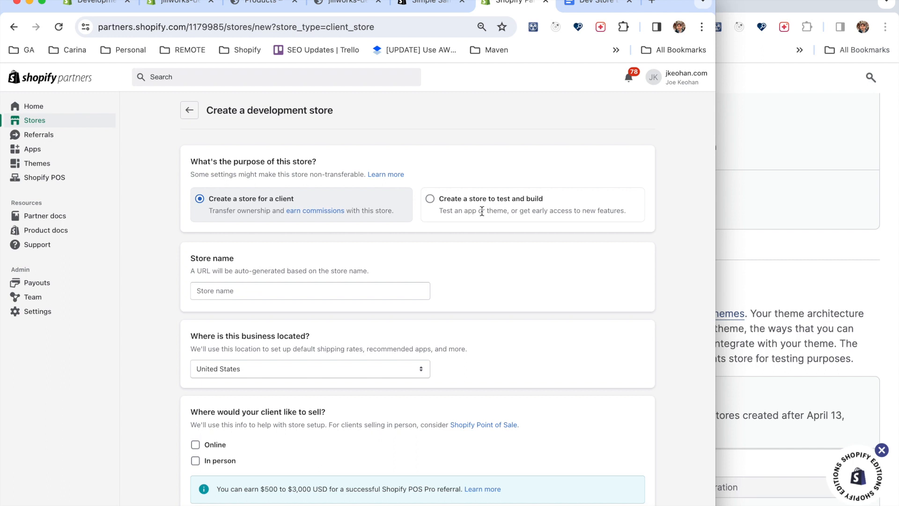
Try the purpose of a store to test and build with a developer preview build, and view the available previews.
left_click(430, 199)
scroll(419, 305, "down", 1)
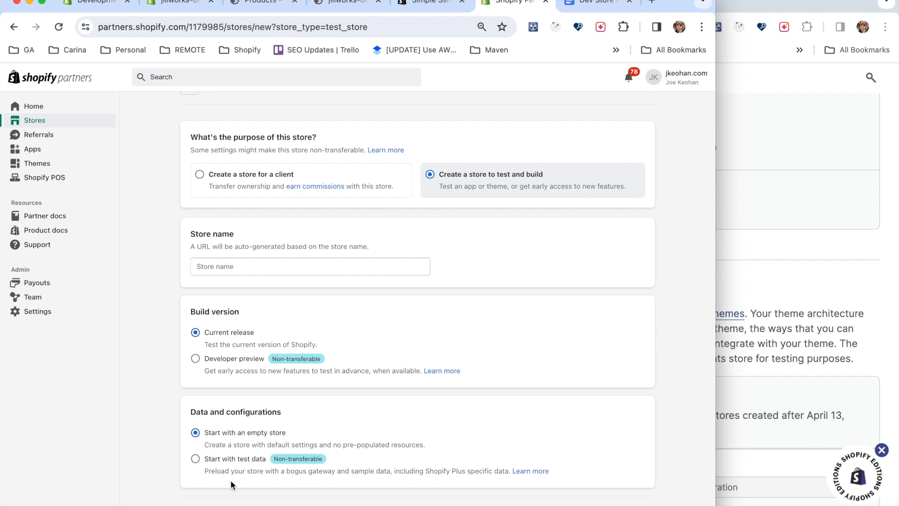
left_click(196, 359)
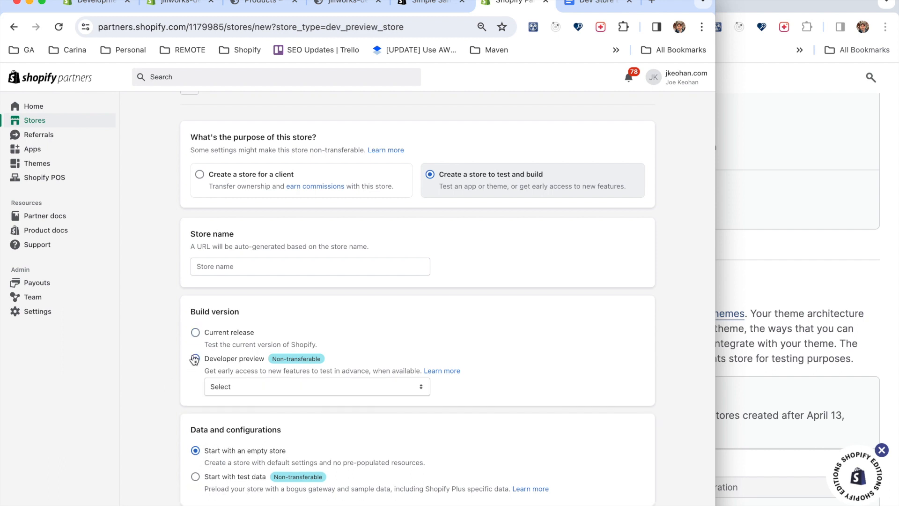
left_click(283, 384)
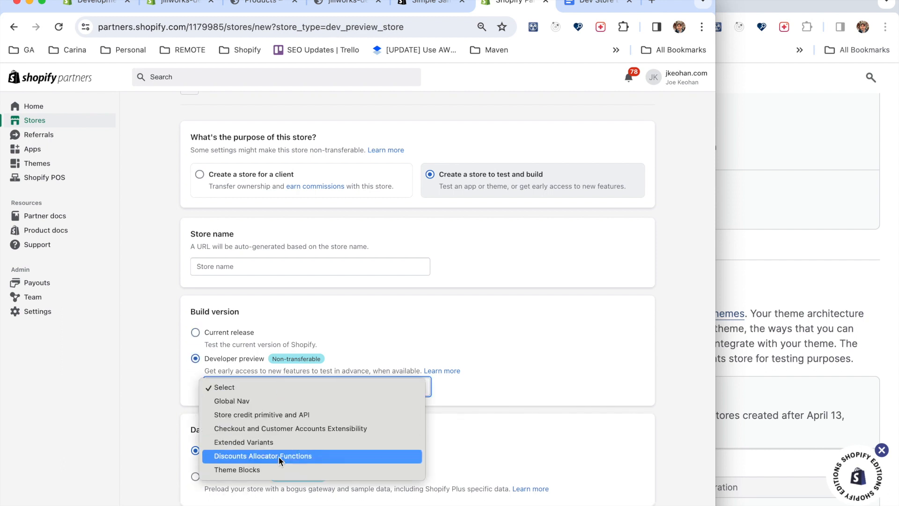
left_click(199, 182)
Set the purpose to creating a store for a client and name the store simplesampledata-dev.
left_click(200, 180)
scroll(201, 181, "up", 1)
left_click(244, 290)
type("sa")
key("BackSpace")
type("i")
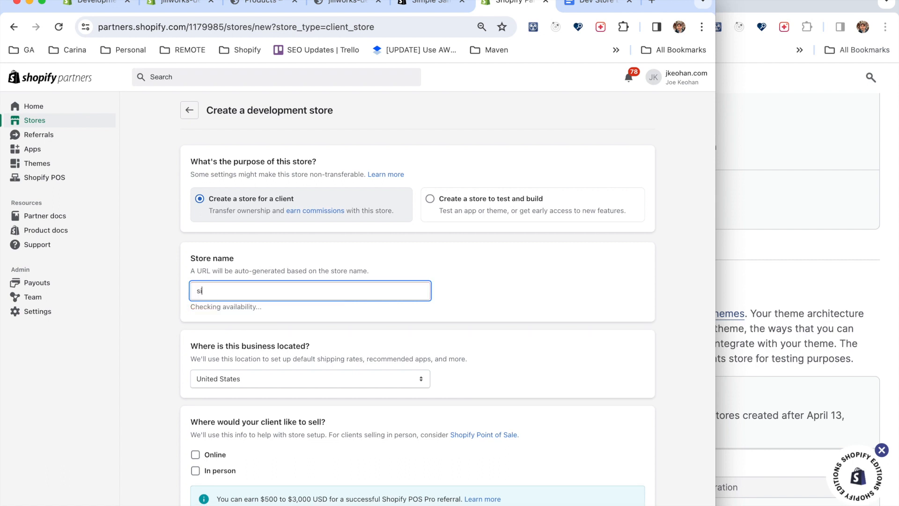
type("mplesampledata-dev")
left_click(442, 299)
scroll(442, 299, "down", 1)
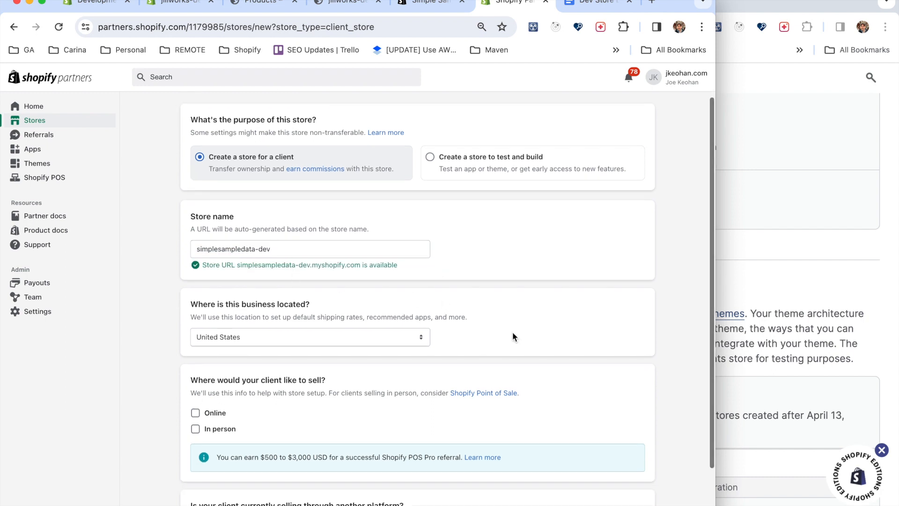
scroll(512, 333, "down", 2)
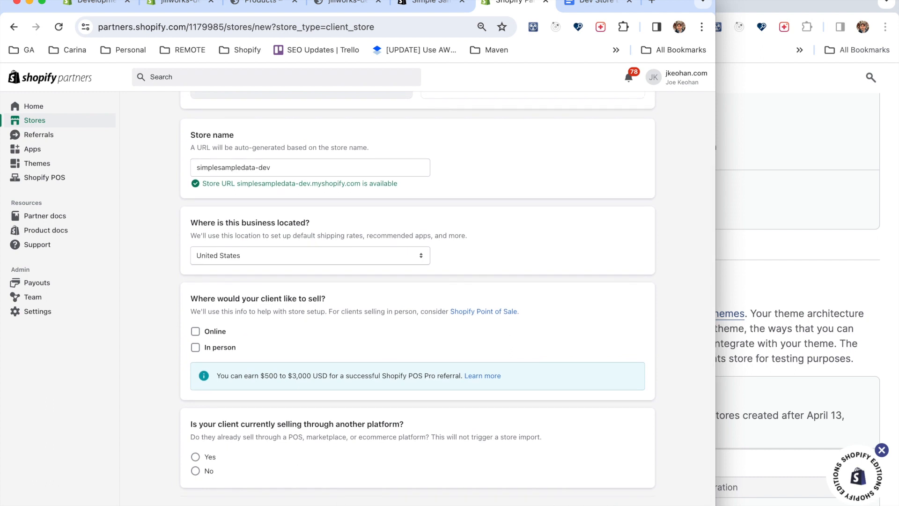
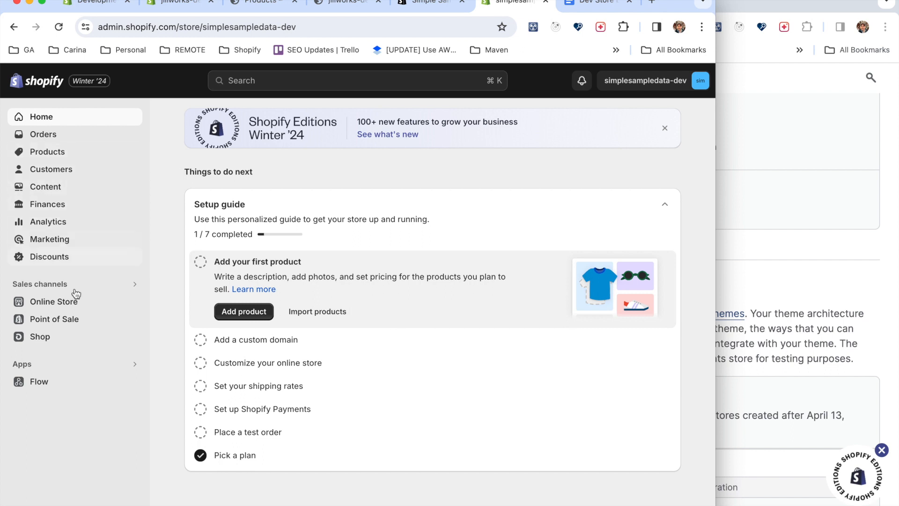
Look over the new simplesampledata-dev store's apps, products, collections and customers.
left_click(35, 362)
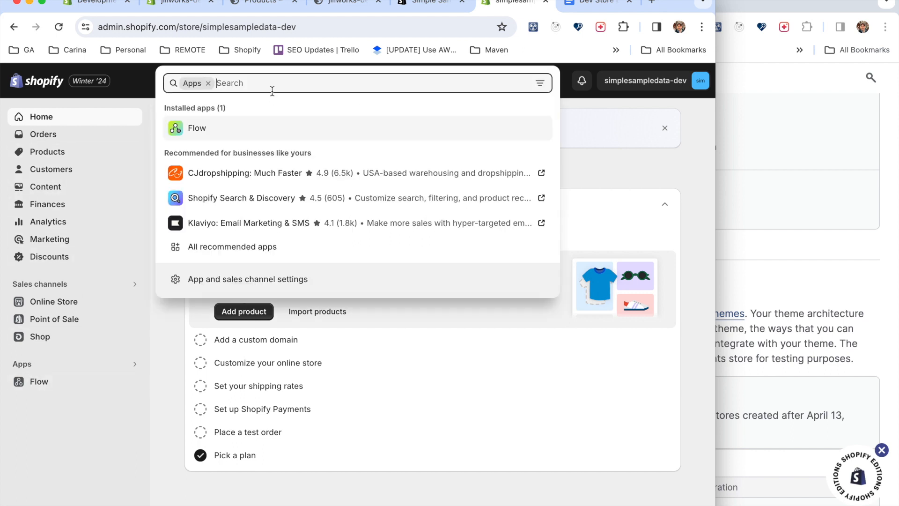
left_click(114, 209)
left_click(45, 152)
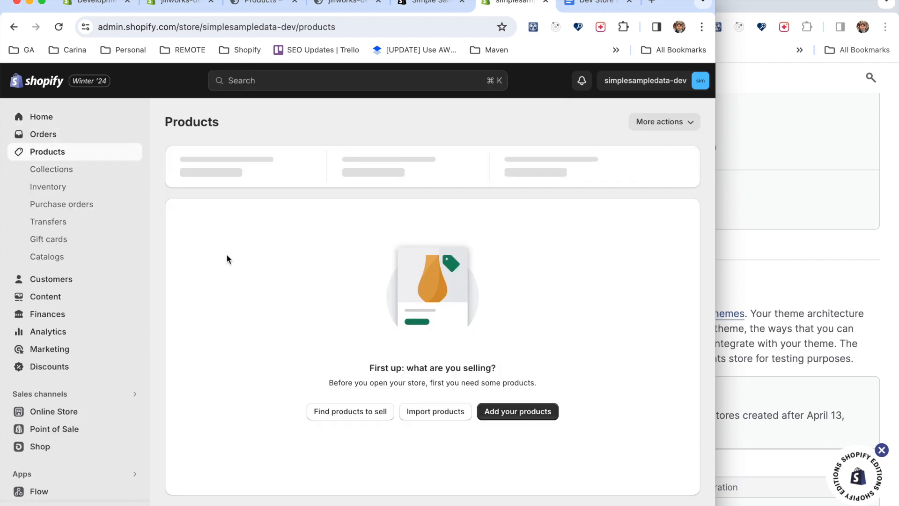
left_click(69, 172)
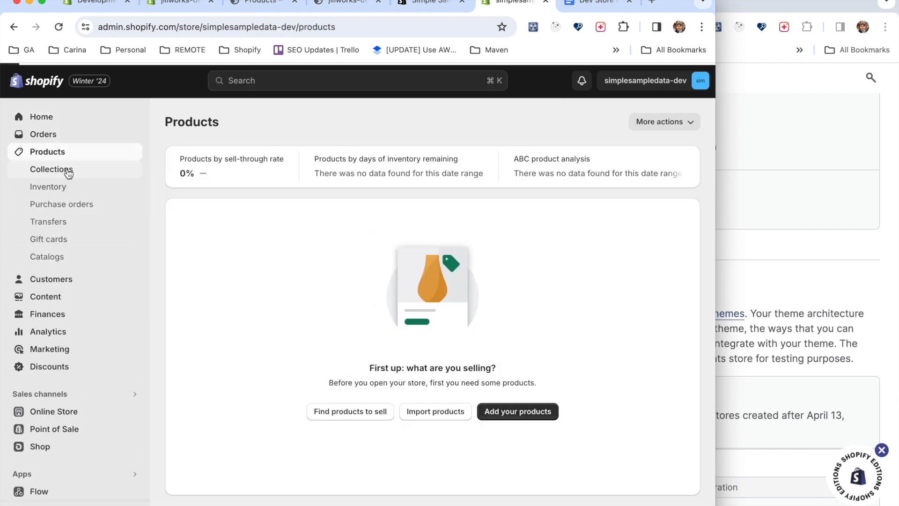
left_click(64, 283)
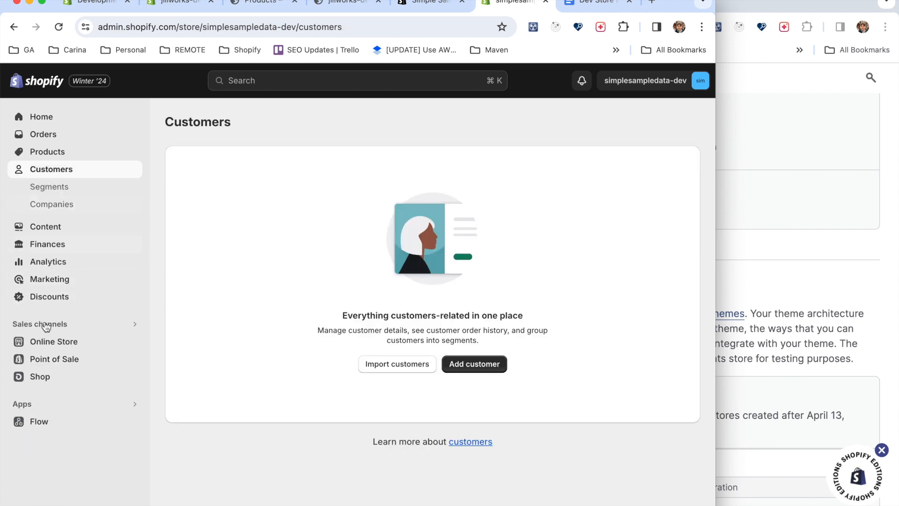
Search the Shopify App Store for "simple sample data" from the new store's app search.
left_click(32, 404)
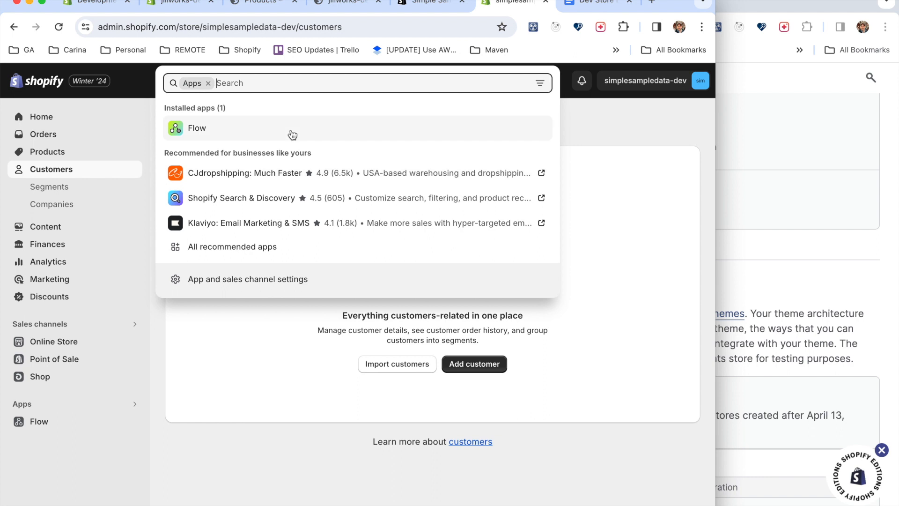
type("simple")
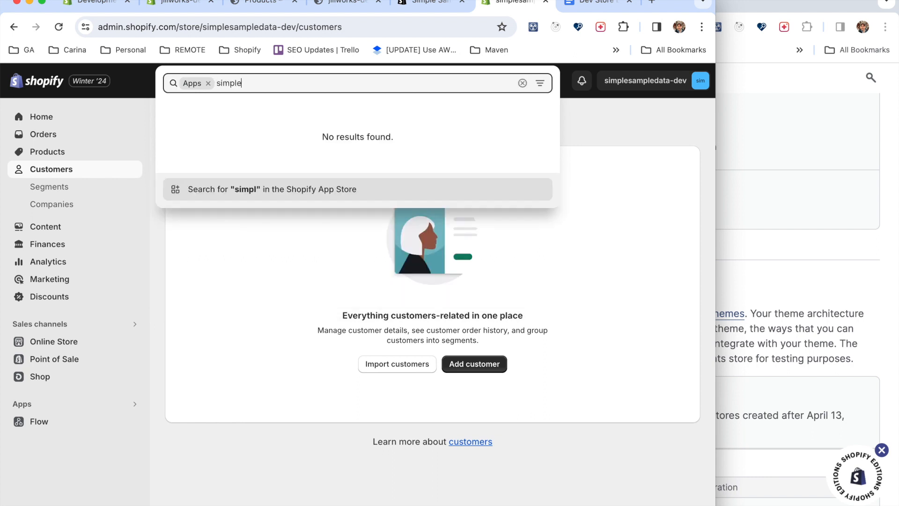
type(" sample data")
left_click(434, 5)
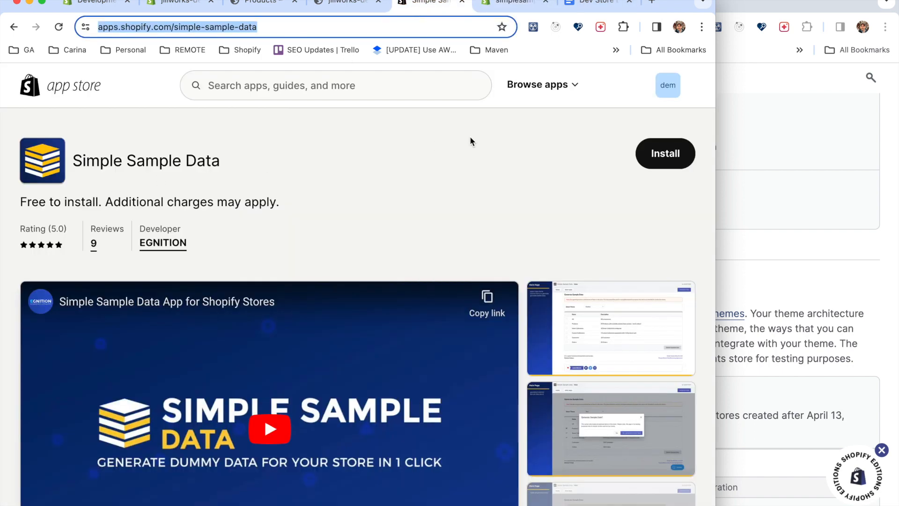
left_click(512, 5)
left_click(276, 192)
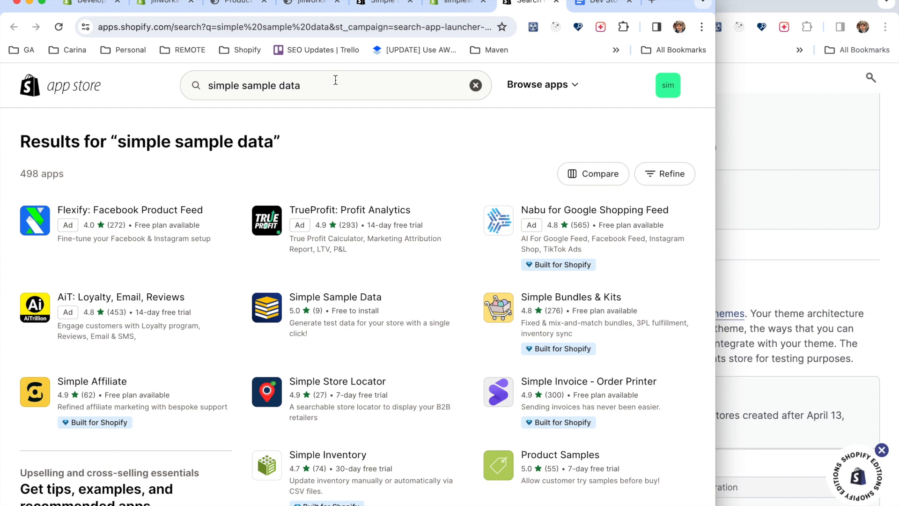
Open the Simple Sample Data app listing and install the app on the simplesampledata-dev store.
scroll(202, 337, "down", 3)
scroll(302, 84, "up", 3)
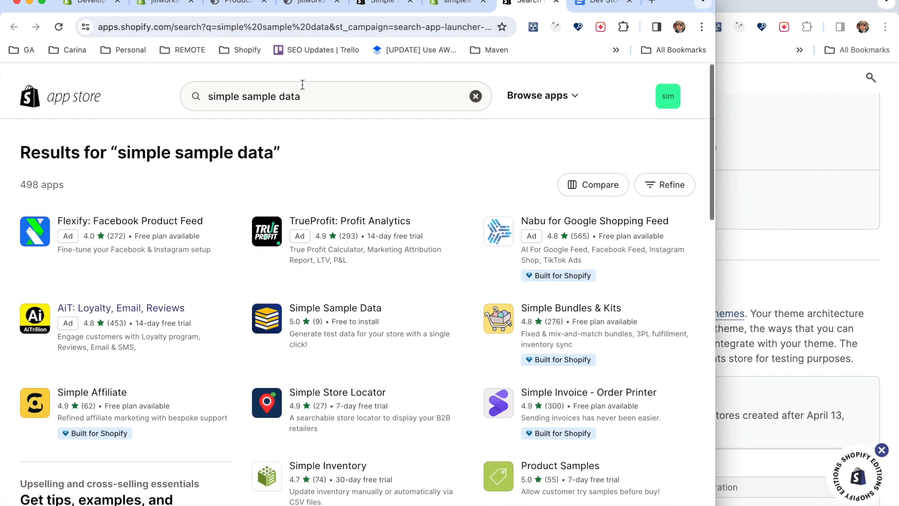
left_click(320, 86)
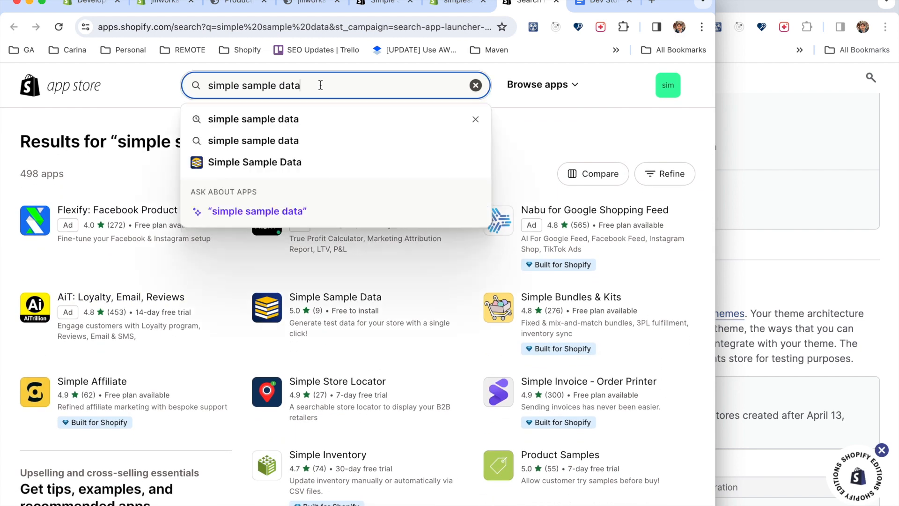
left_click(252, 163)
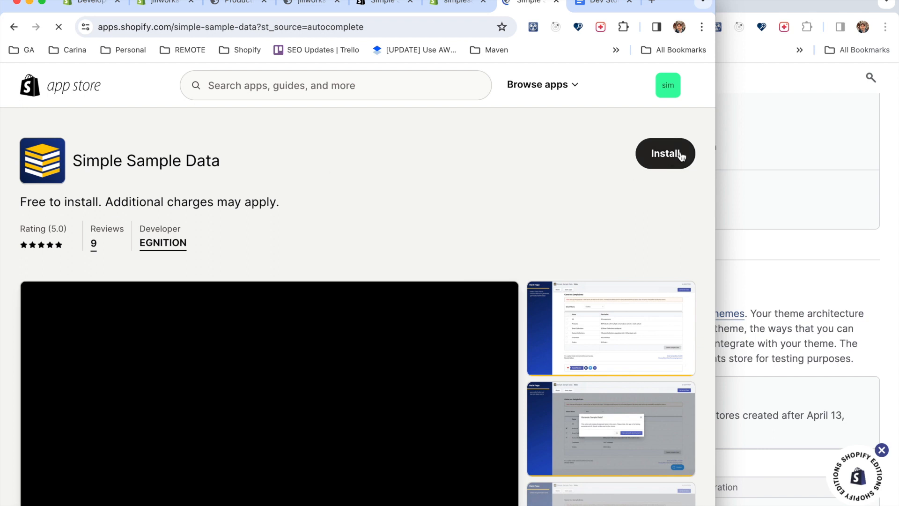
left_click(680, 153)
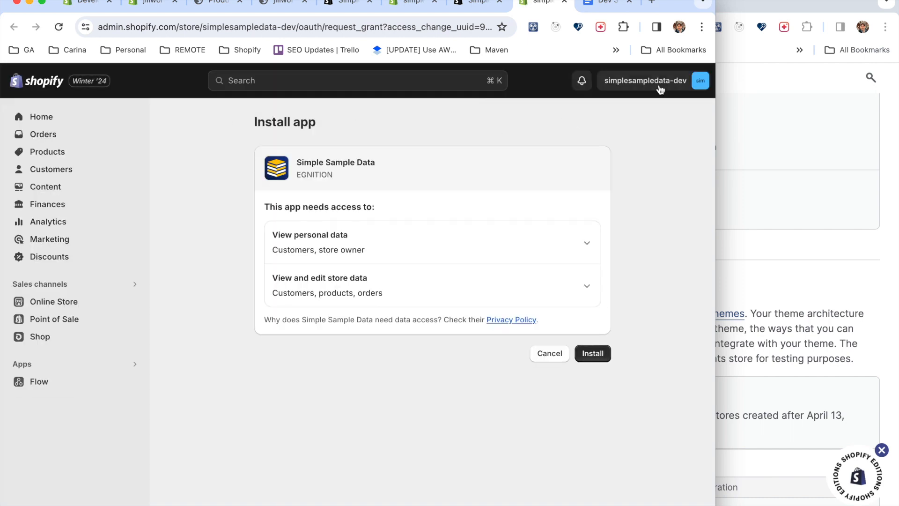
left_click(594, 354)
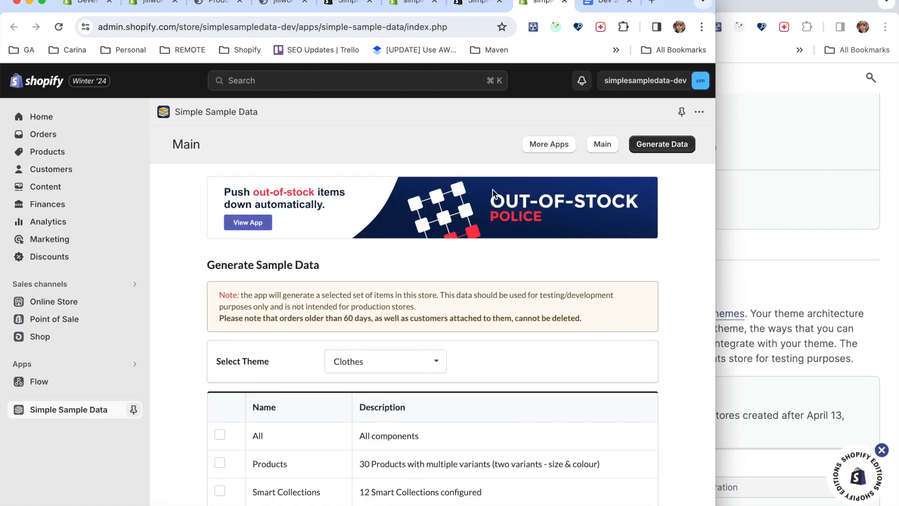
Examine the app's sample data components and review its app store listing's description, datasets and pricing.
scroll(437, 308, "down", 5)
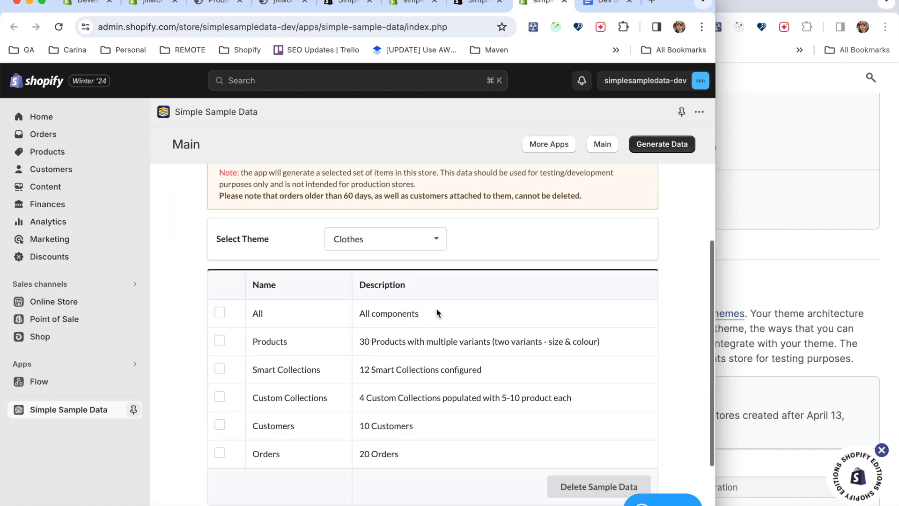
scroll(436, 307, "up", 2)
scroll(436, 308, "up", 3)
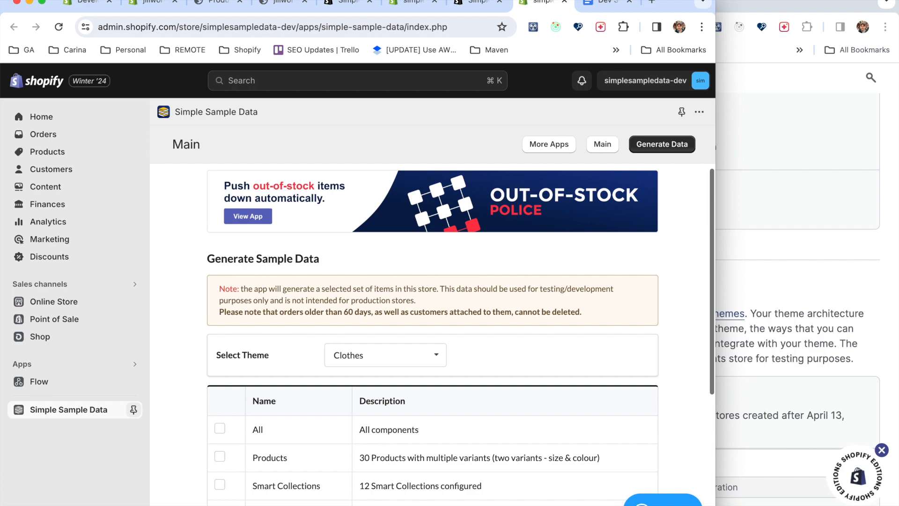
left_click(485, 5)
scroll(479, 227, "down", 8)
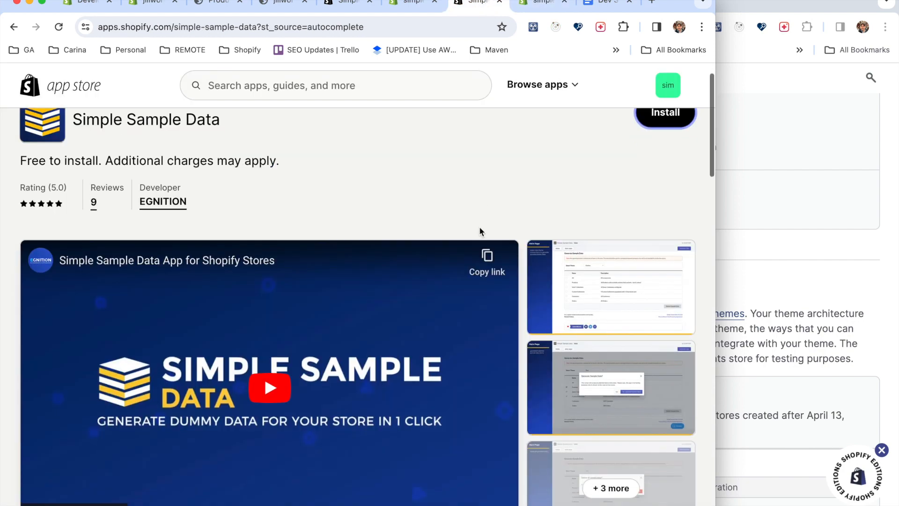
scroll(479, 228, "down", 15)
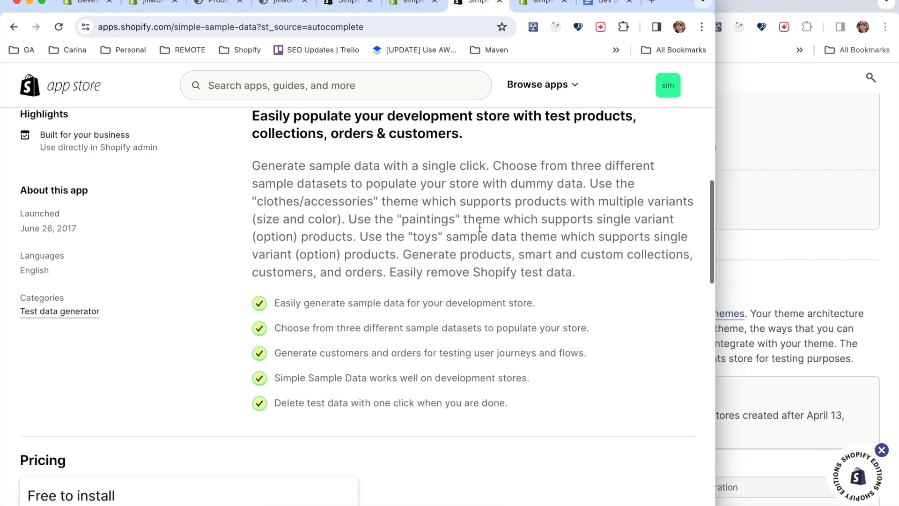
scroll(480, 227, "up", 12)
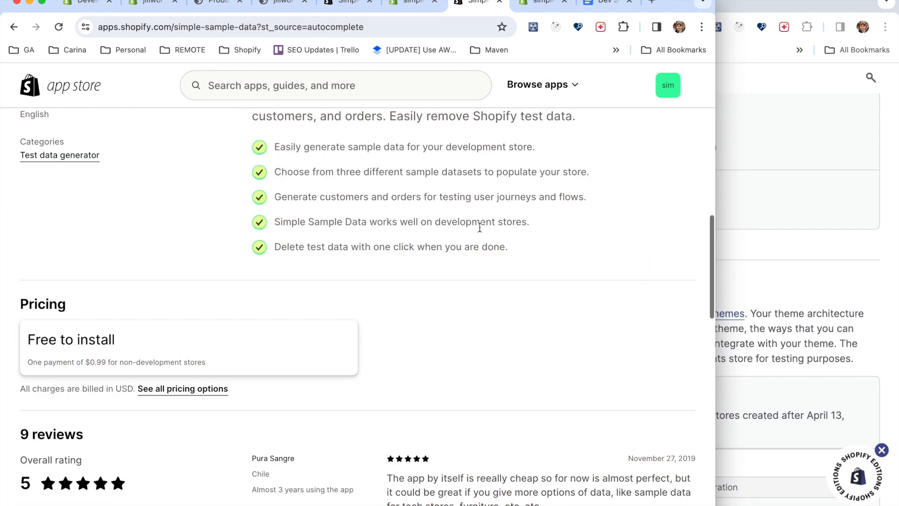
scroll(479, 227, "up", 2)
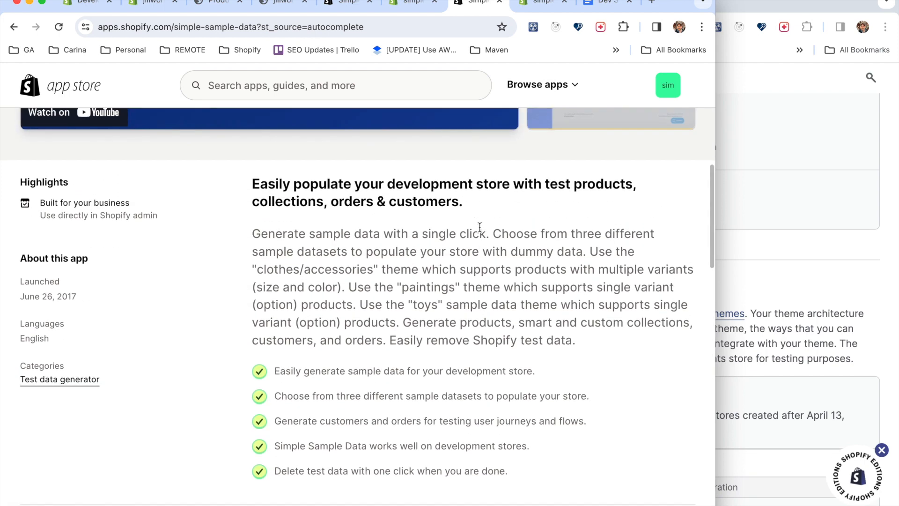
scroll(479, 227, "up", 7)
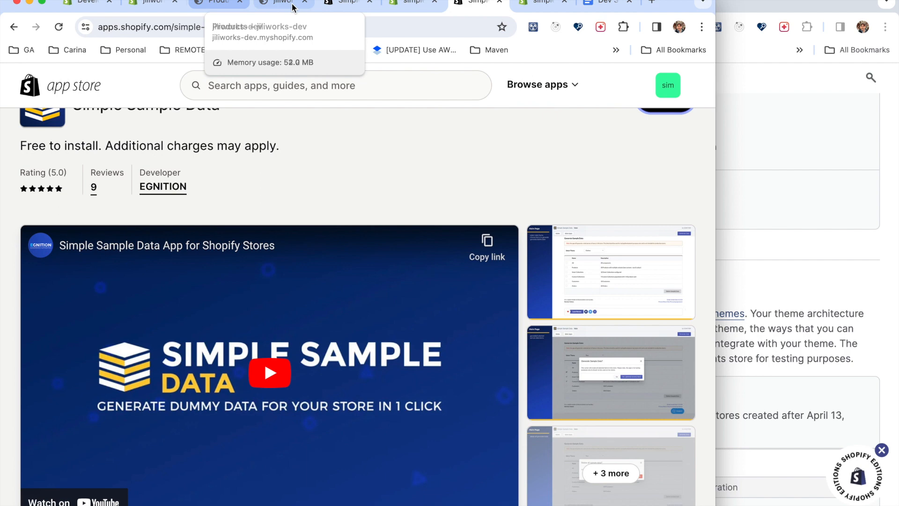
Close the redundant browser tab and move the tab with the installed Simple Sample Data app next to the first tab.
left_click(441, 4)
left_click(435, 2)
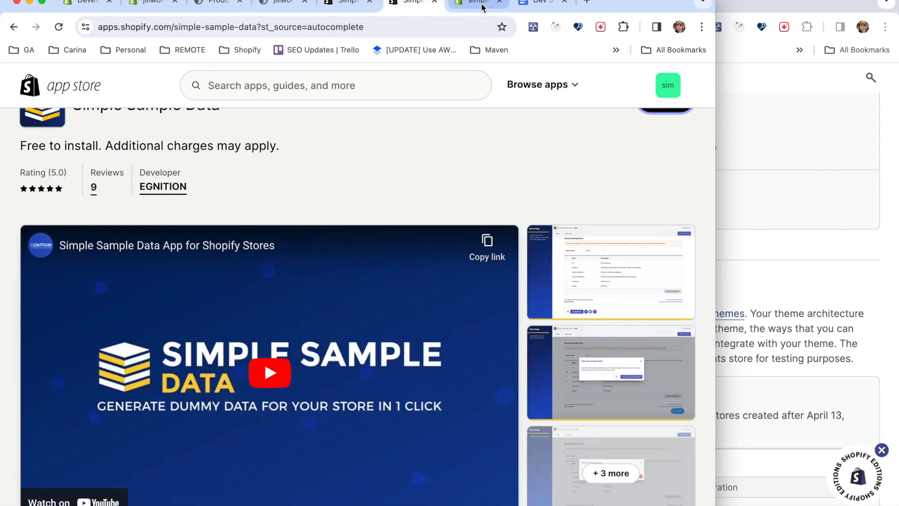
left_click(492, 4)
left_click_drag(470, 5, 153, 6)
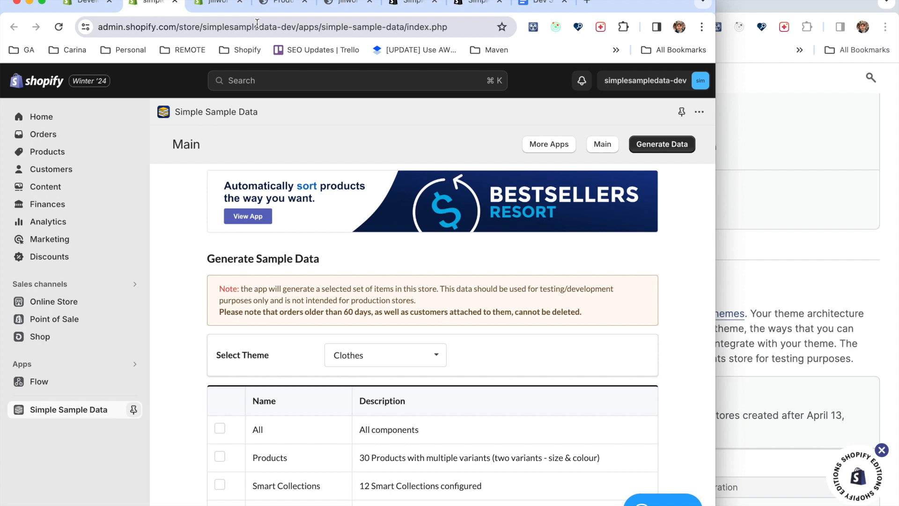
Examine the sample data components and the available dataset themes, leaving Clothes selected.
scroll(217, 264, "down", 5)
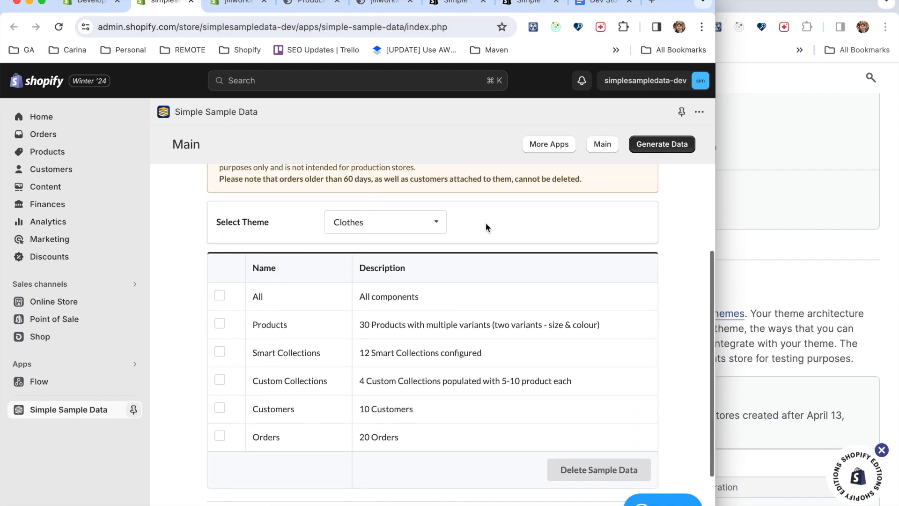
left_click(437, 225)
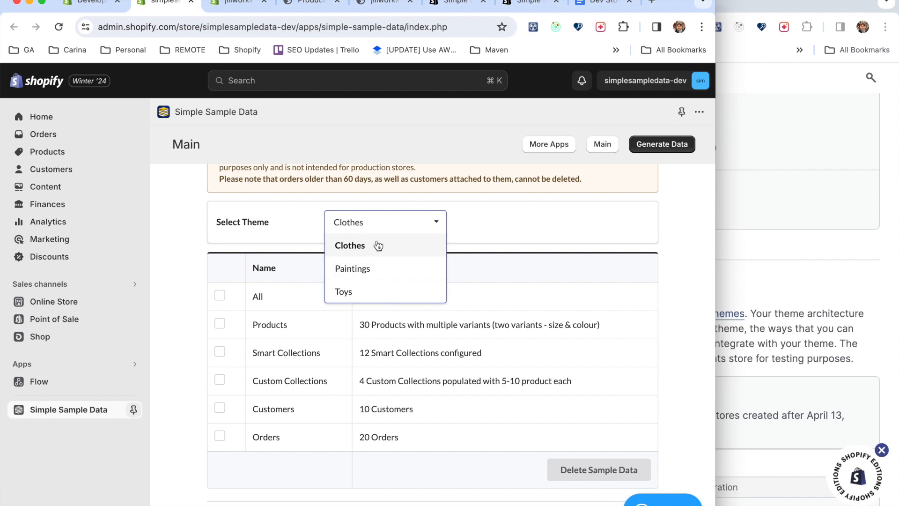
scroll(378, 246, "up", 1)
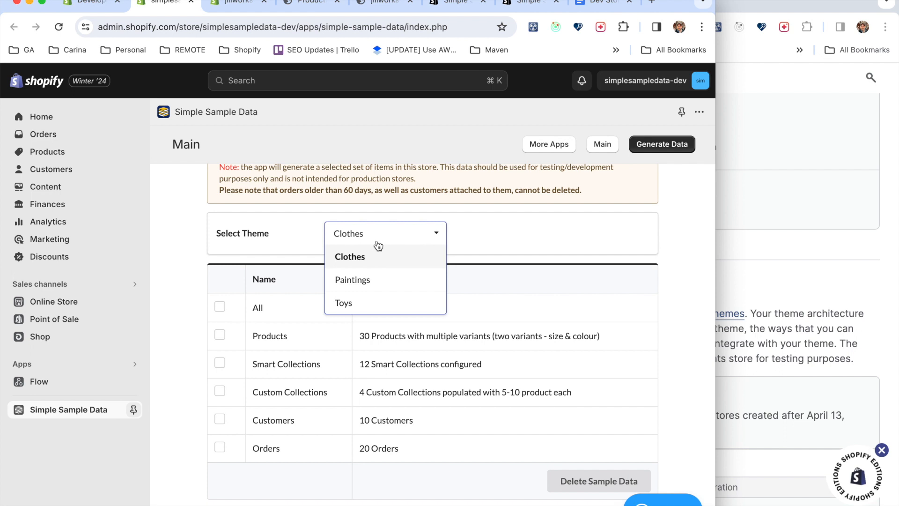
left_click(492, 232)
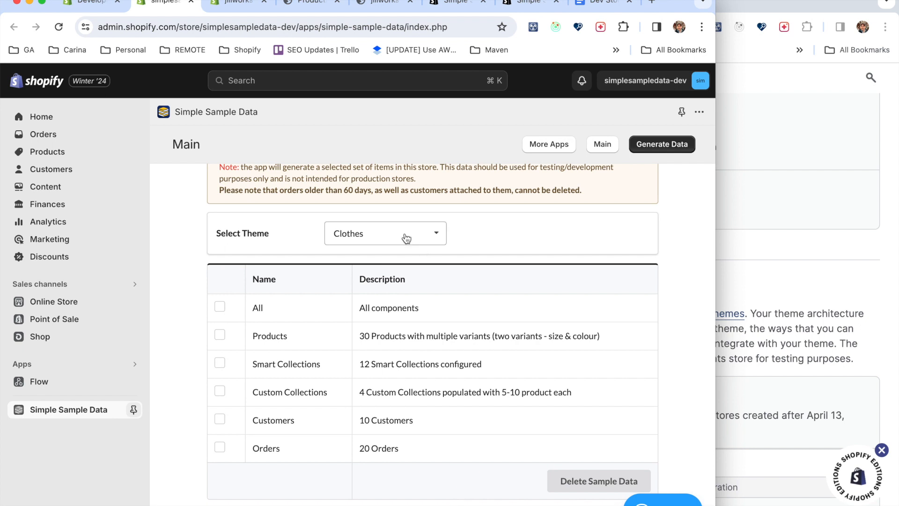
left_click(406, 238)
left_click(470, 232)
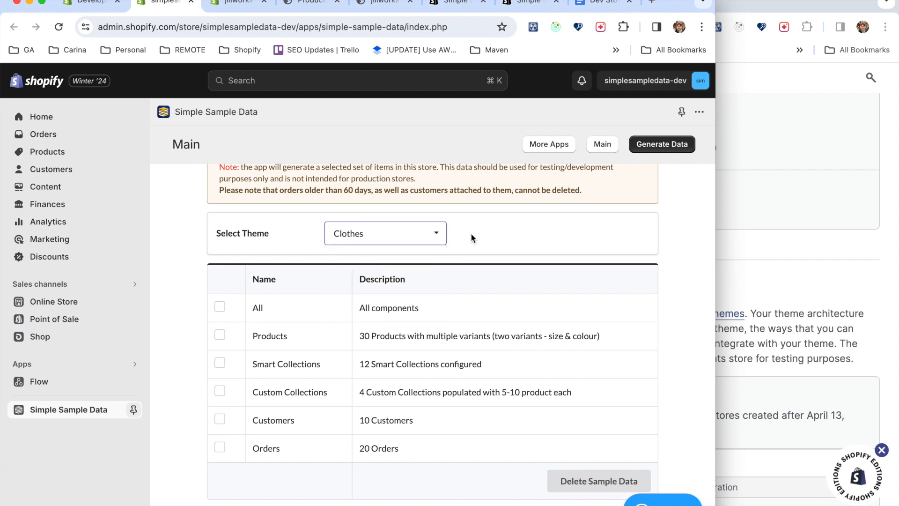
Select all components of the Clothes theme and generate the sample data in the store.
left_click(220, 308)
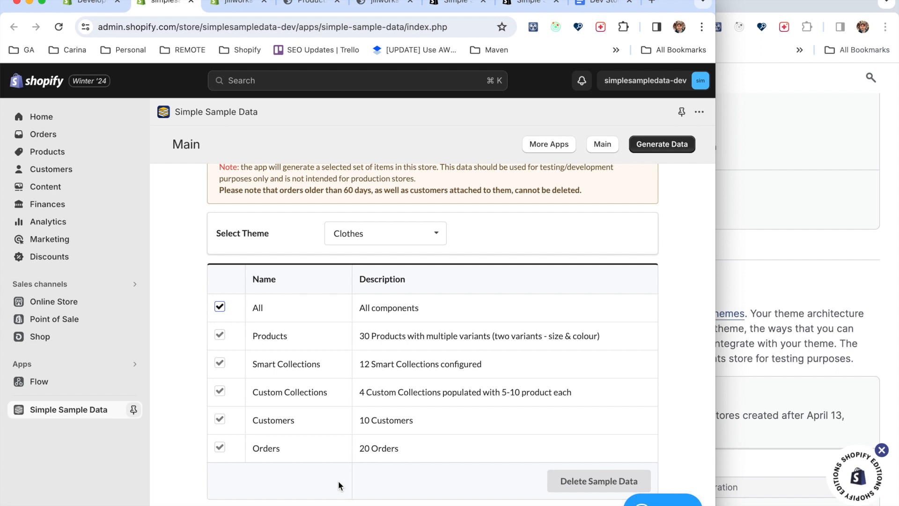
scroll(341, 451, "up", 1)
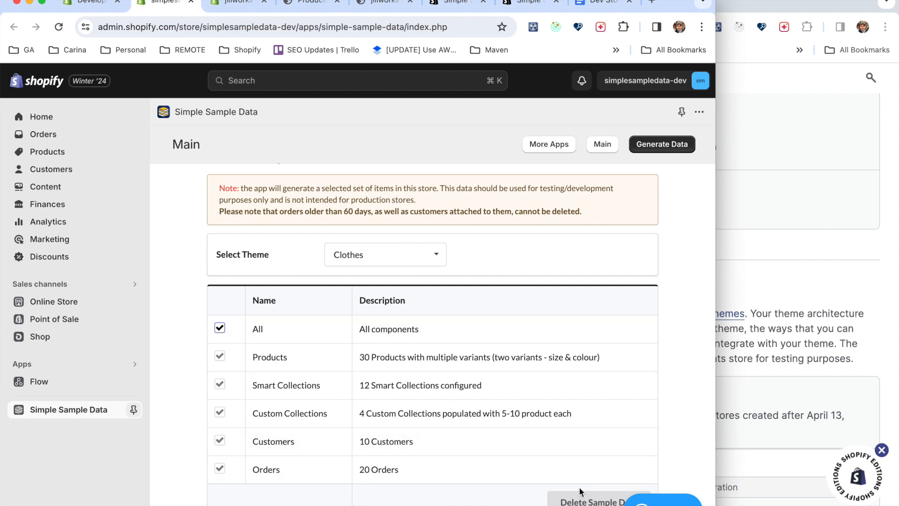
scroll(641, 236, "down", 2)
scroll(641, 236, "up", 1)
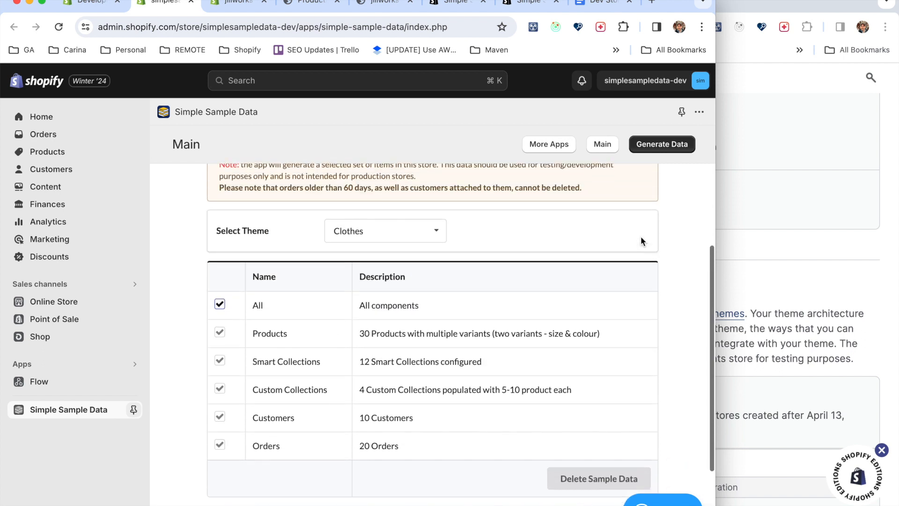
left_click(671, 146)
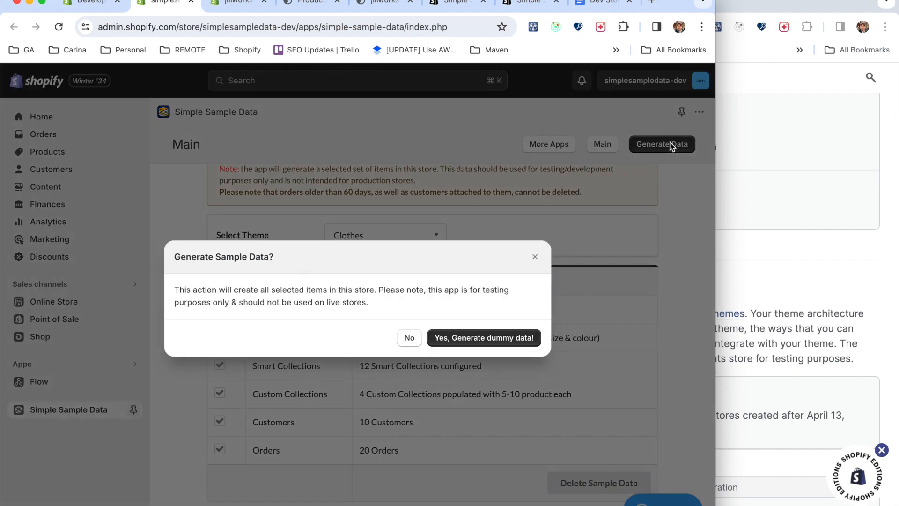
left_click(482, 342)
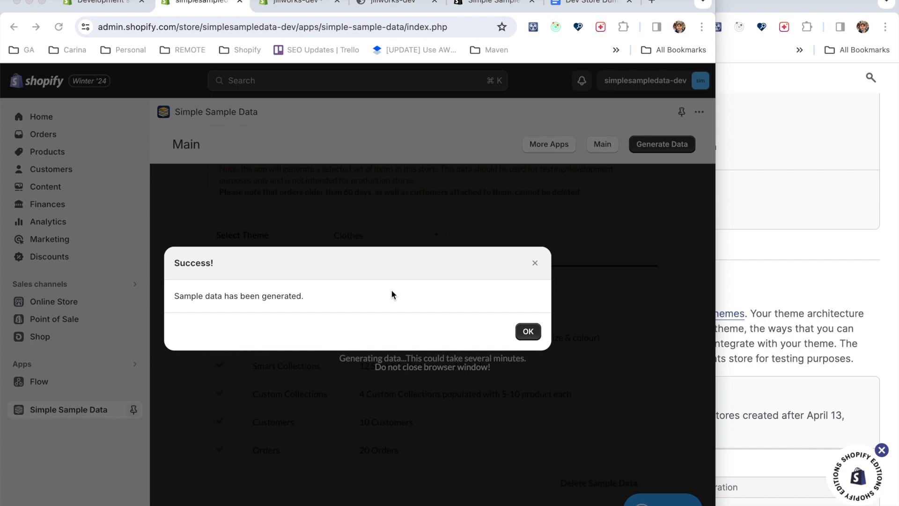
left_click(528, 331)
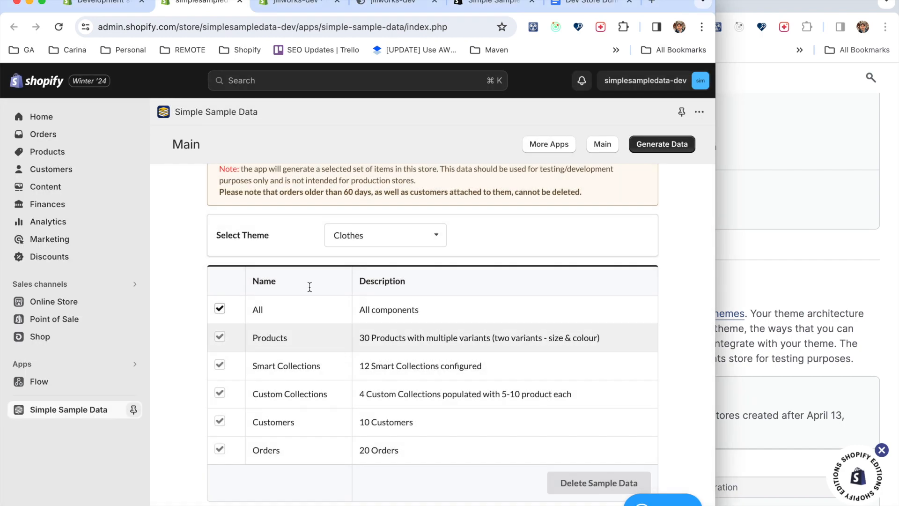
Review the generated products in the store's product list.
left_click(47, 152)
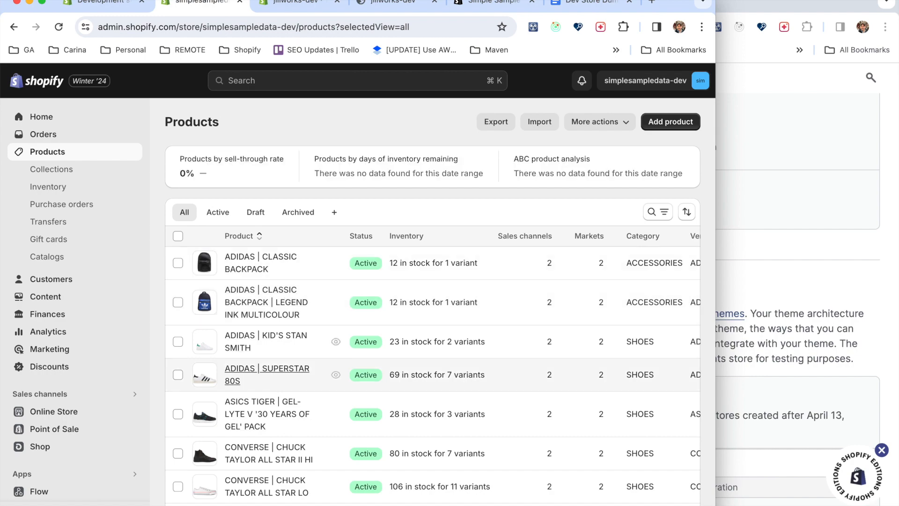
scroll(293, 373, "down", 20)
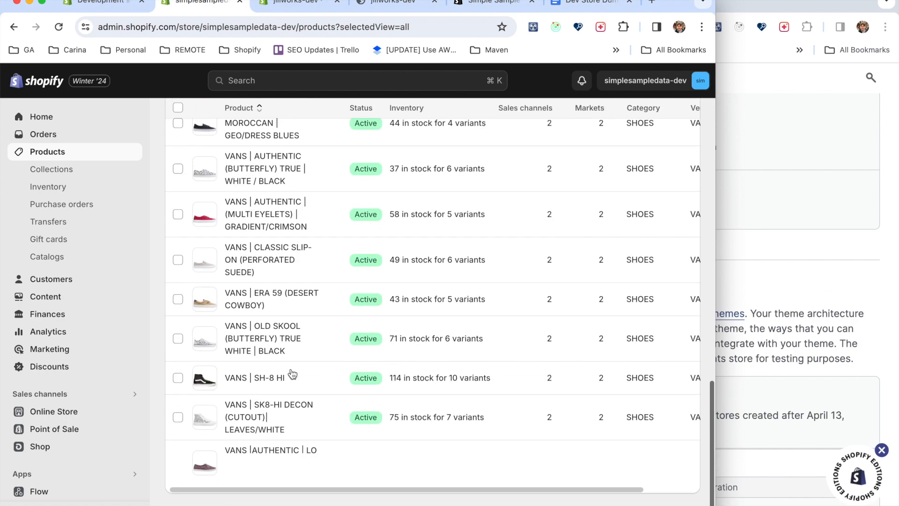
Open the ADIDAS | CLASSIC BACKPACK product and review its details, variants and tags.
scroll(292, 373, "up", 20)
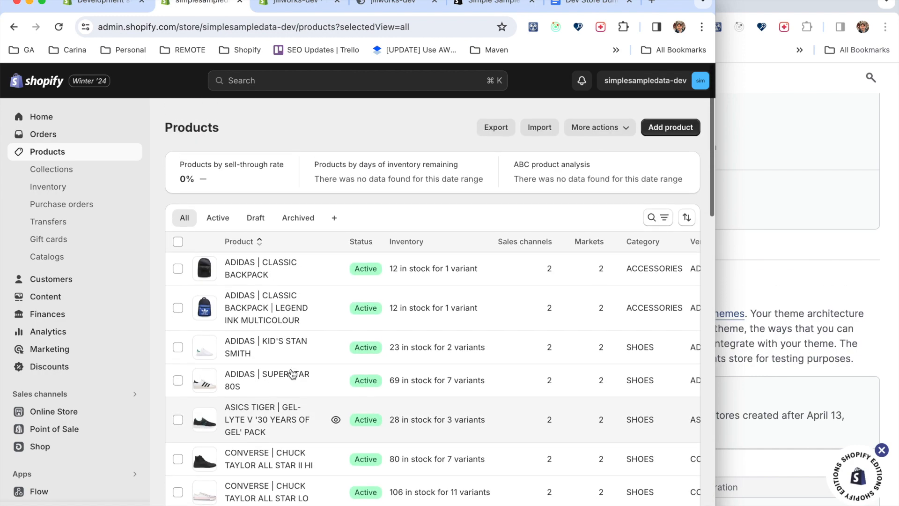
left_click(262, 262)
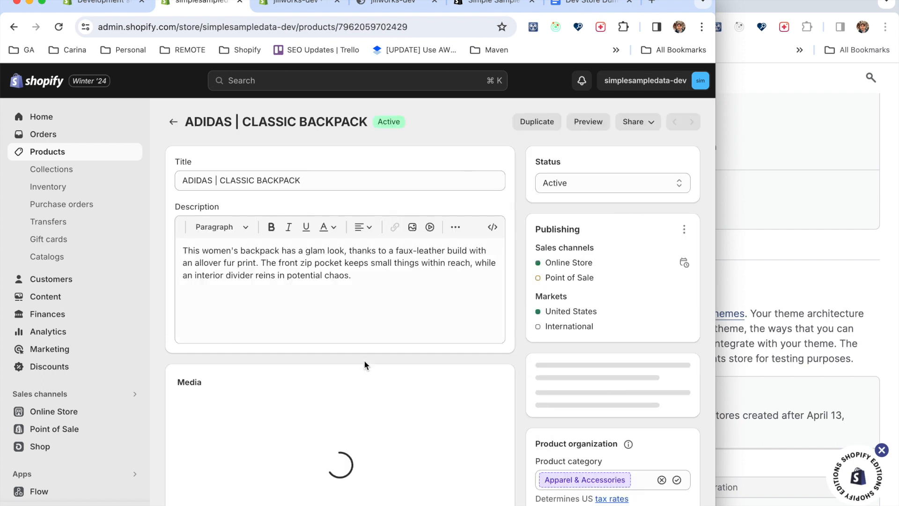
scroll(365, 365, "down", 10)
scroll(363, 359, "up", 1)
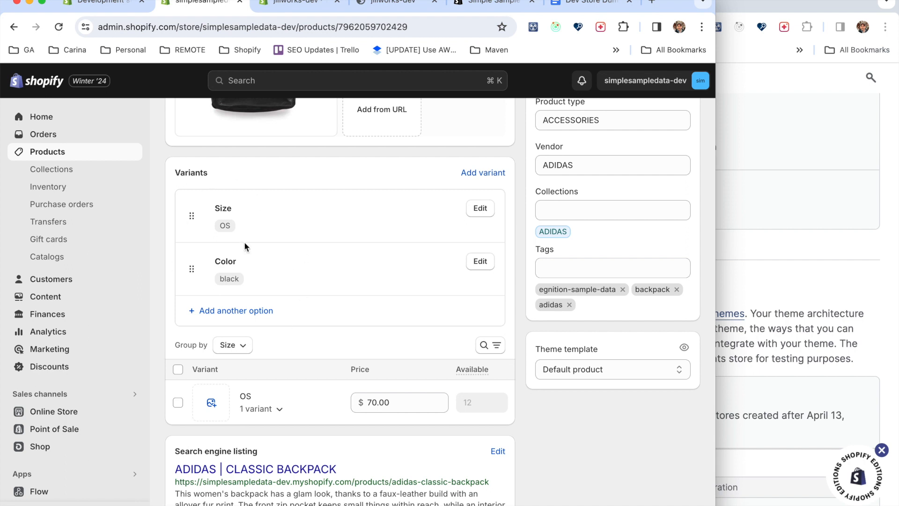
Switch to the jiliworks-dev store's products and examine the variants and inventory of The Complete Snowboard.
left_click(293, 6)
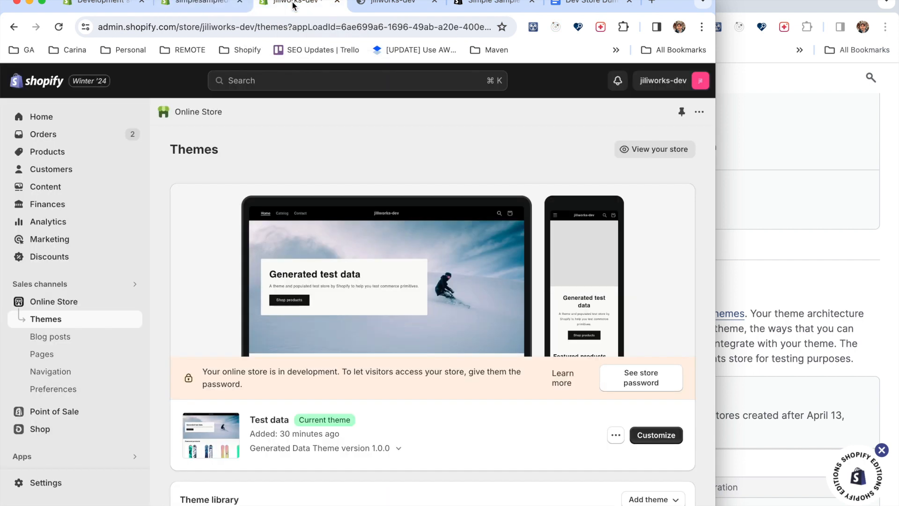
left_click(47, 153)
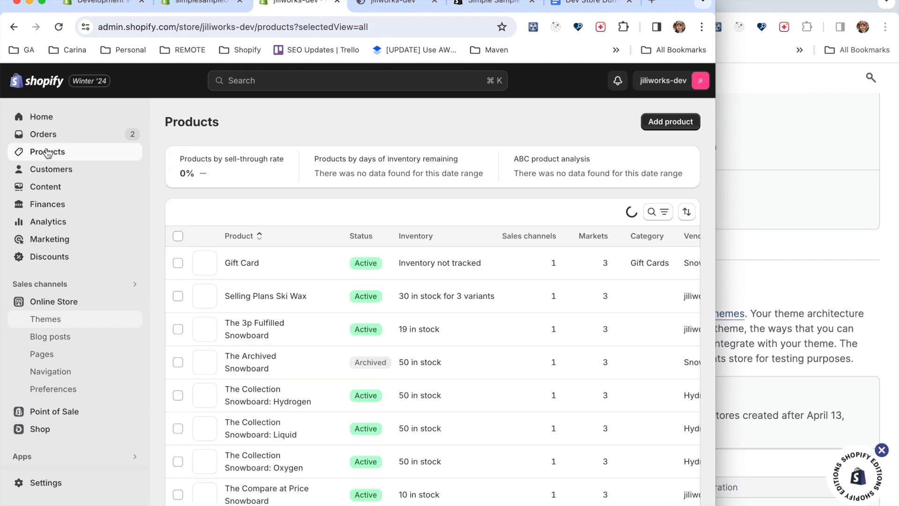
scroll(272, 442, "down", 5)
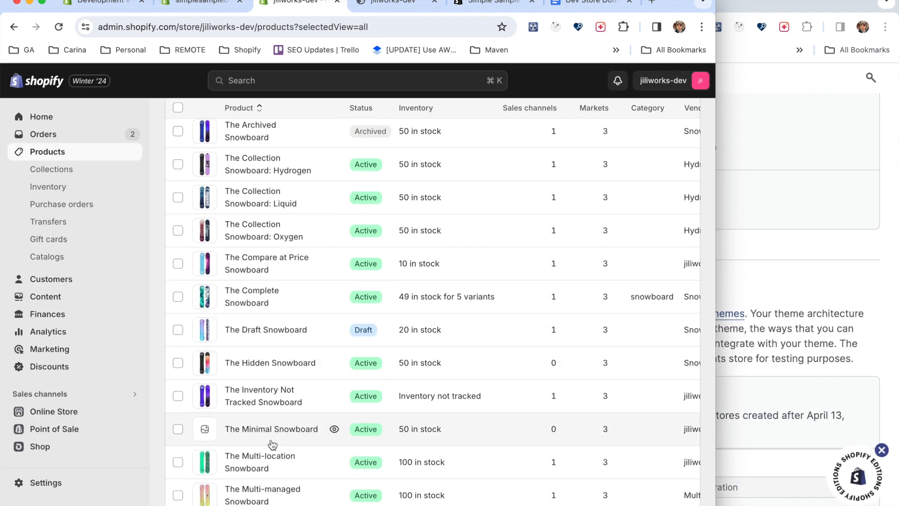
left_click(453, 297)
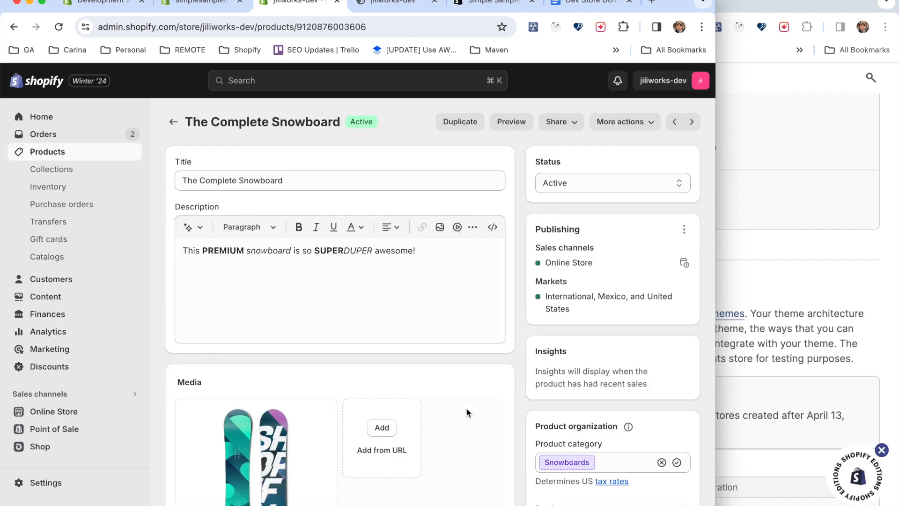
scroll(465, 408, "down", 10)
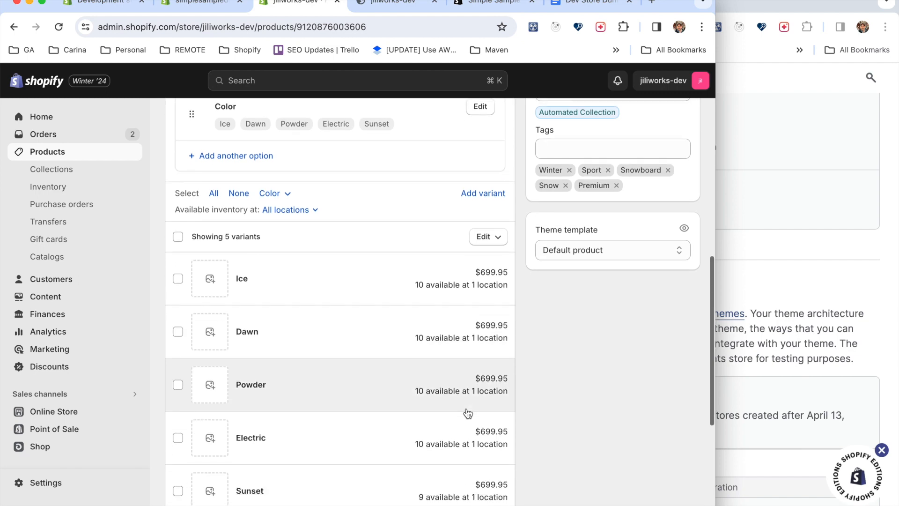
scroll(297, 420, "down", 5)
scroll(296, 420, "up", 1)
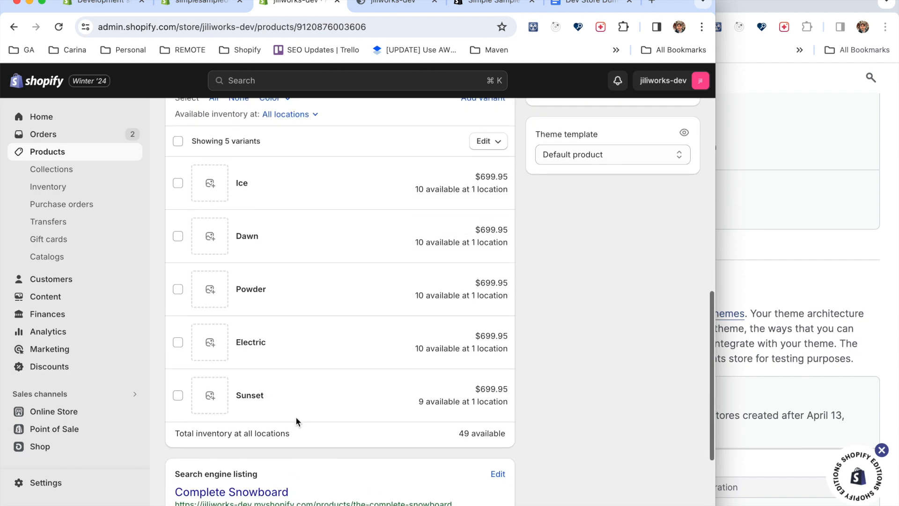
Return to the simplesampledata-dev store and review its collections and the first listed customer's details and timeline.
key("ctrl+shift+Tab")
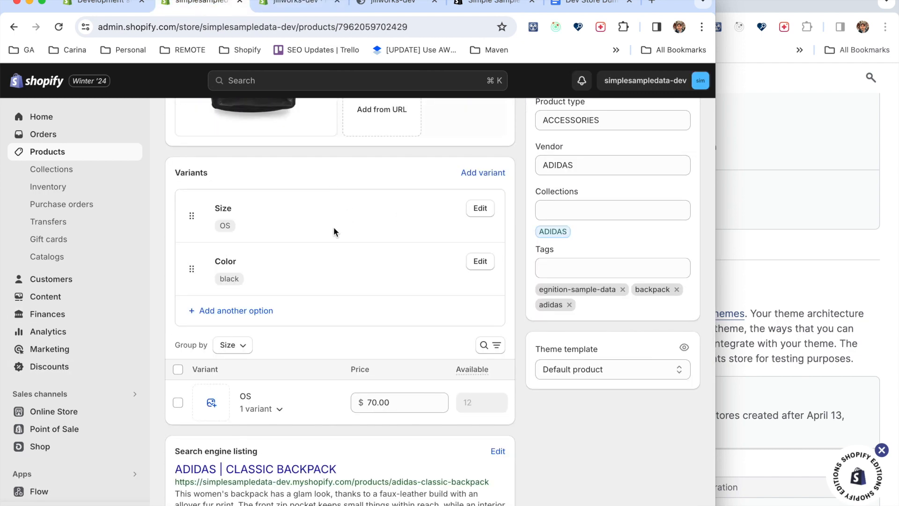
left_click(56, 170)
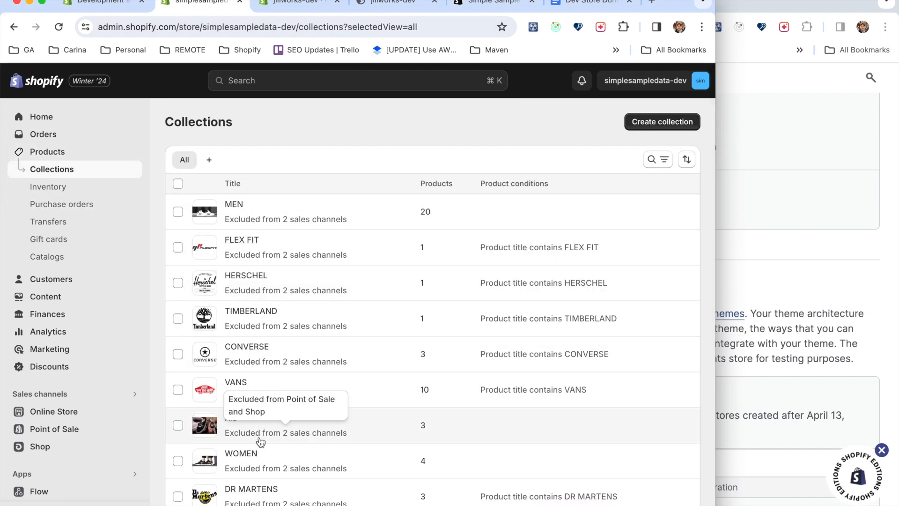
left_click(59, 280)
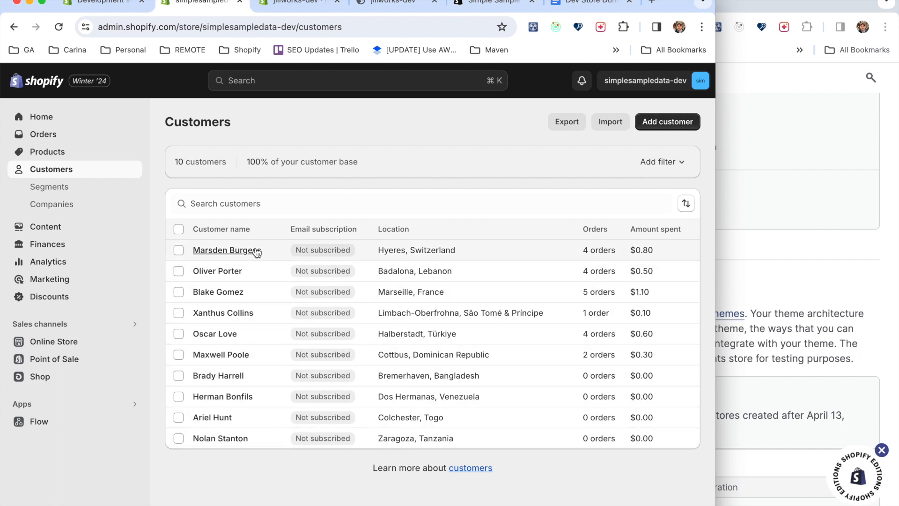
left_click(237, 251)
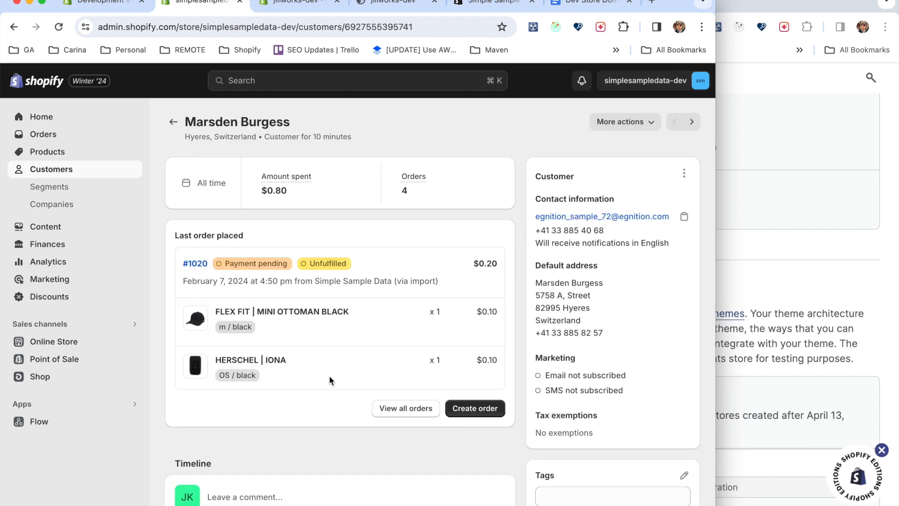
scroll(330, 380, "down", 5)
scroll(330, 379, "up", 6)
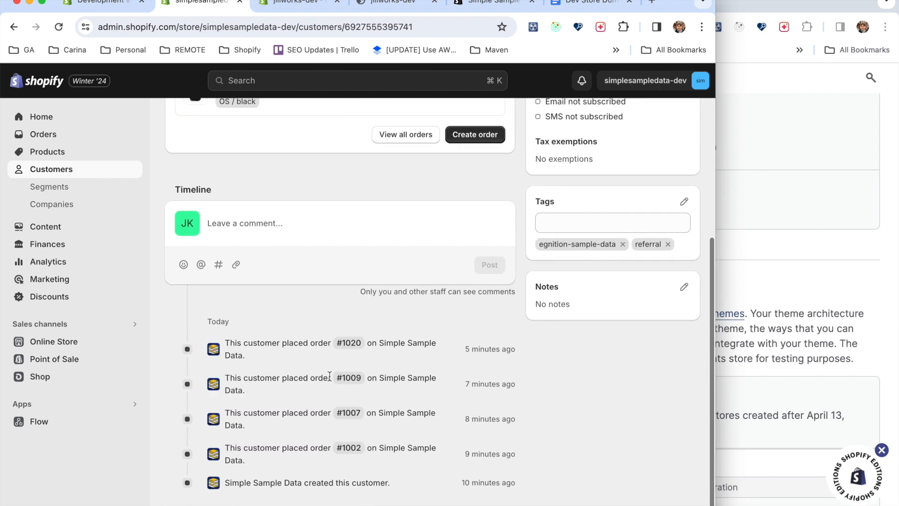
Review the generated orders in the store's order list and check the draft orders.
left_click(50, 134)
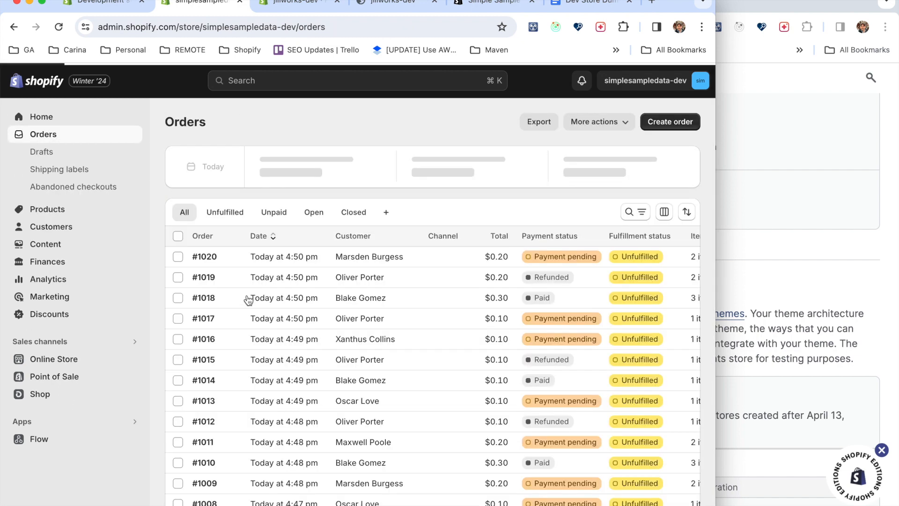
scroll(274, 373, "down", 5)
scroll(274, 375, "up", 5)
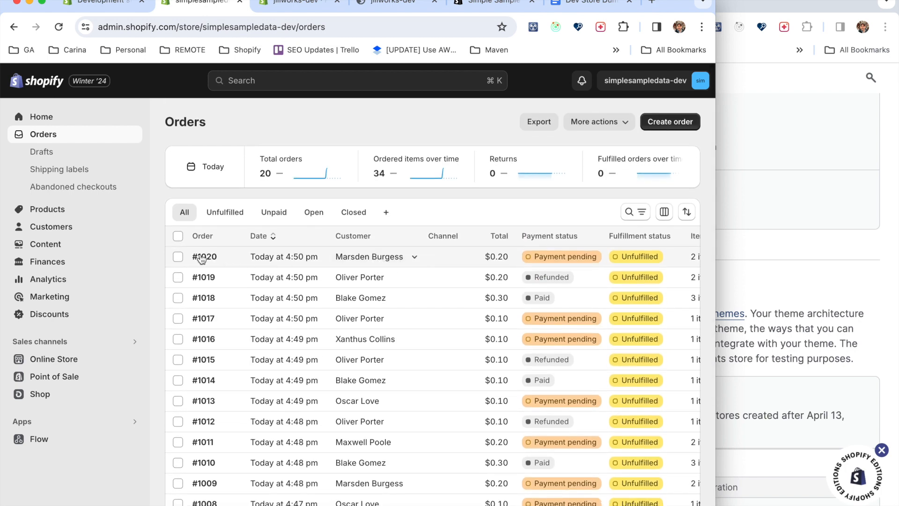
left_click(41, 152)
left_click(47, 135)
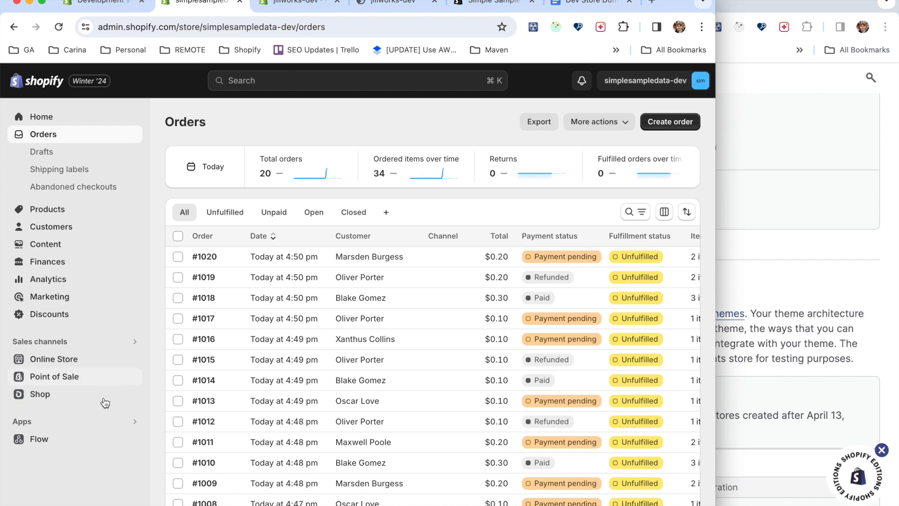
Reopen the Simple Sample Data app and review its components and theme choices, leaving Clothes selected.
left_click(45, 423)
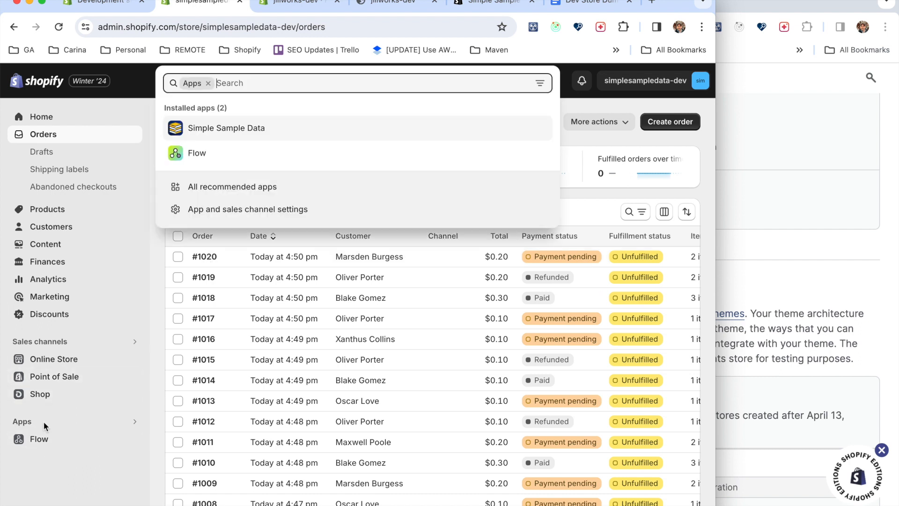
left_click(245, 129)
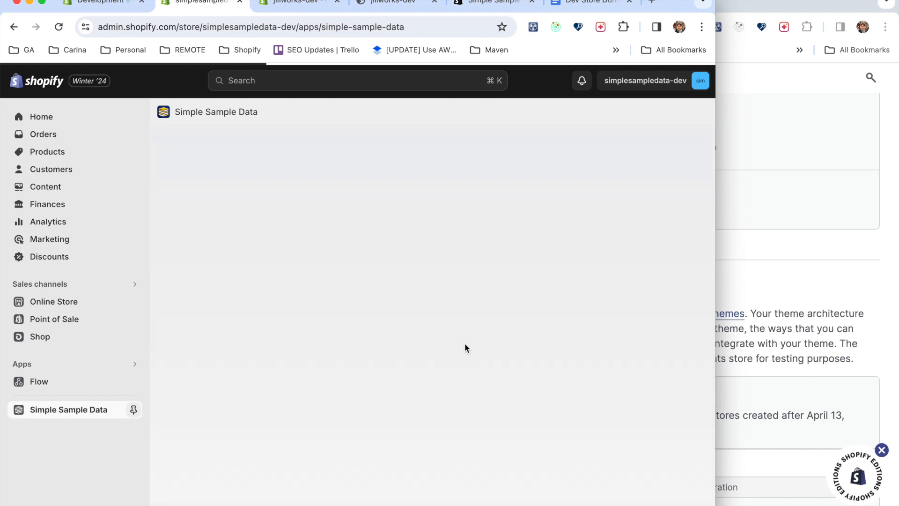
scroll(468, 417, "down", 3)
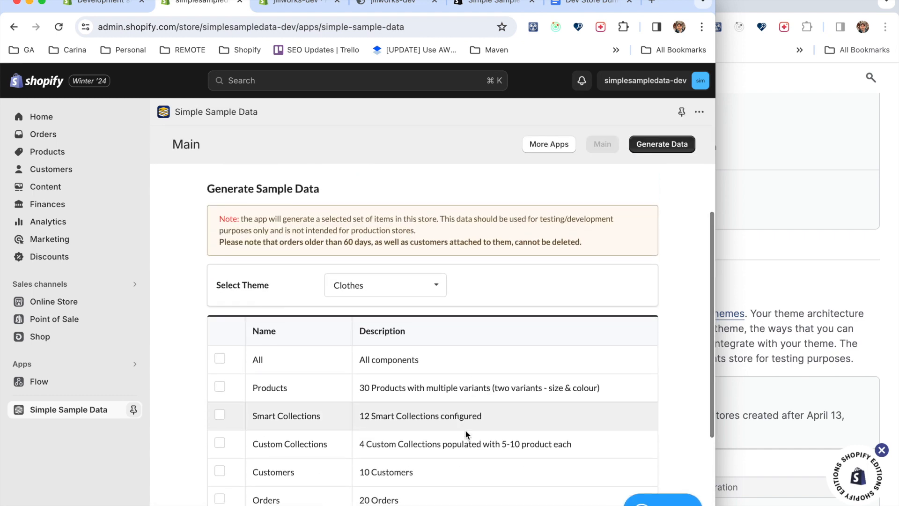
scroll(436, 441, "down", 2)
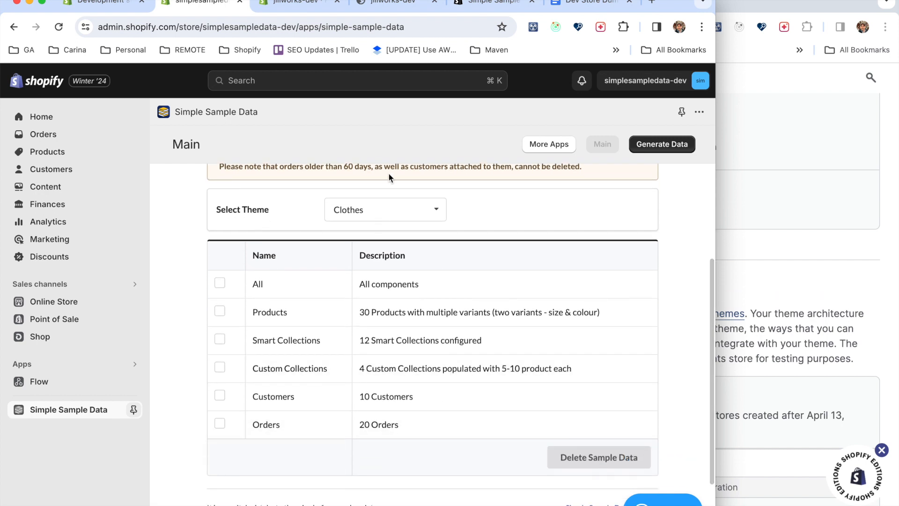
left_click(439, 216)
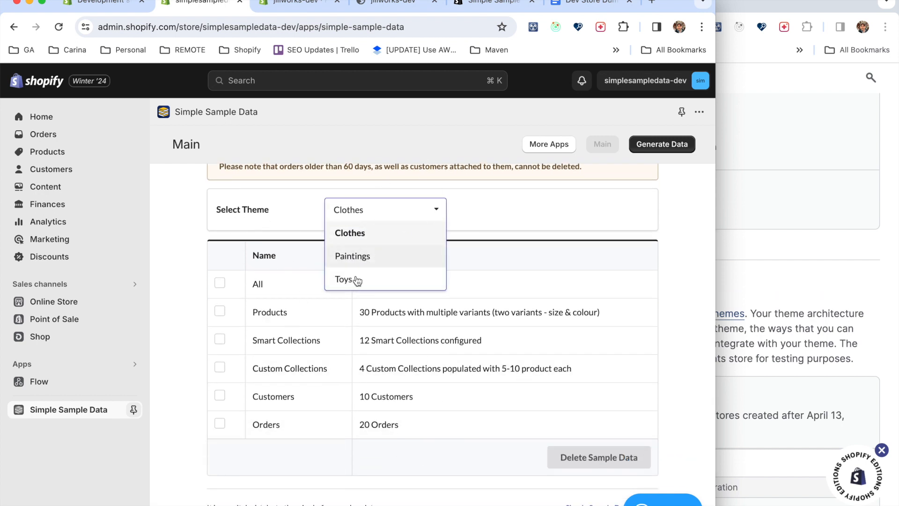
left_click(170, 277)
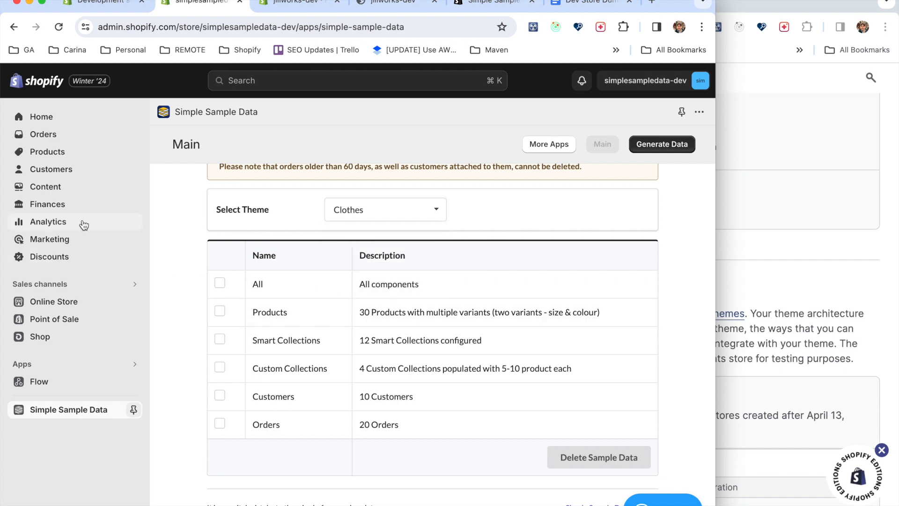
Check the store's current theme and view the generated products on the live storefront home page.
left_click(73, 309)
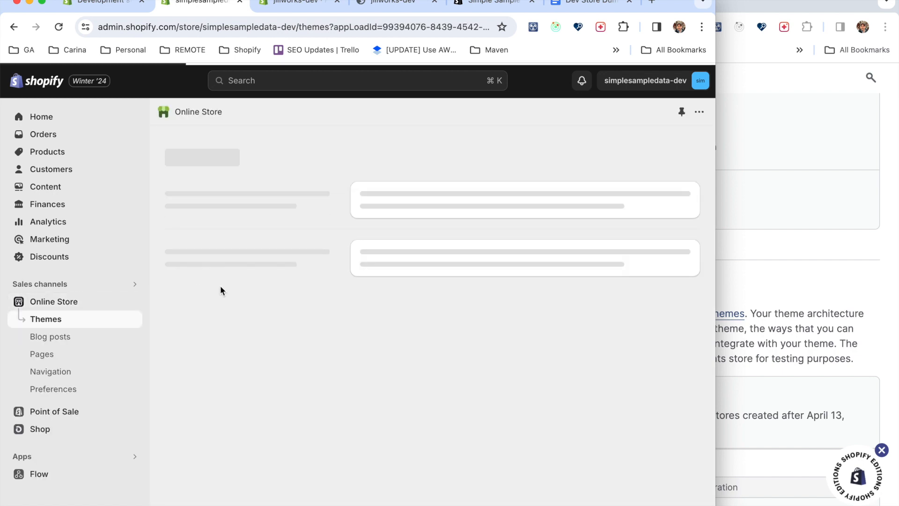
scroll(368, 399, "down", 5)
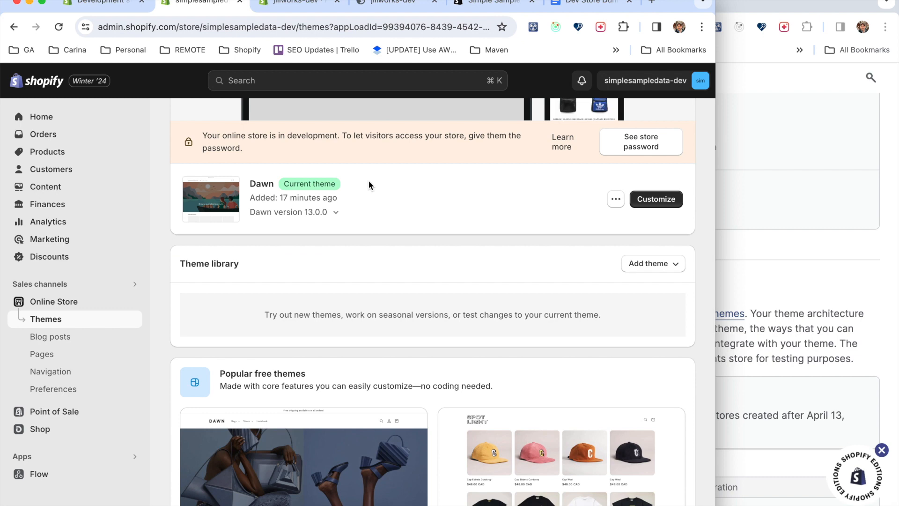
scroll(611, 208, "up", 5)
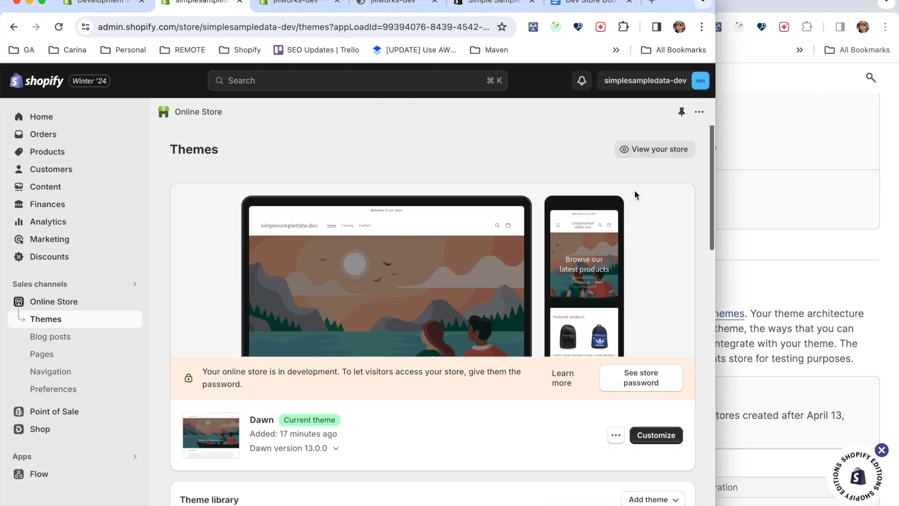
left_click(612, 148)
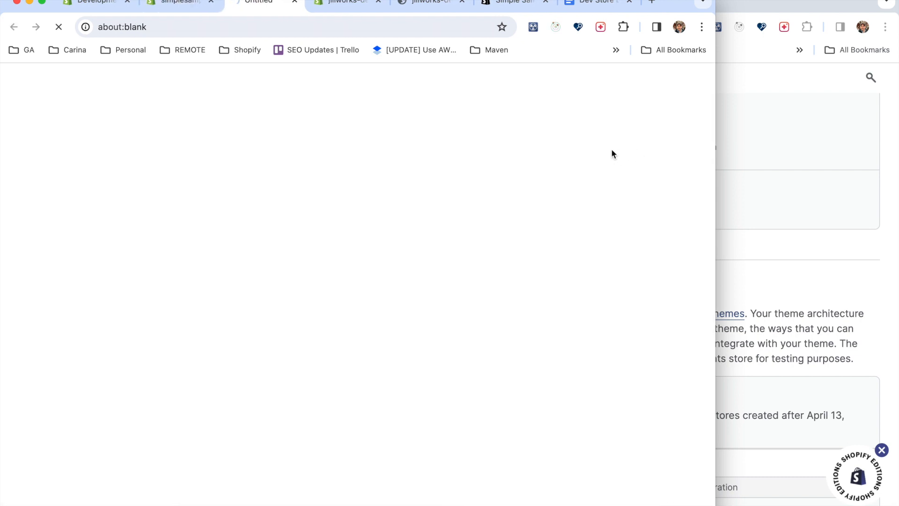
scroll(593, 229, "down", 12)
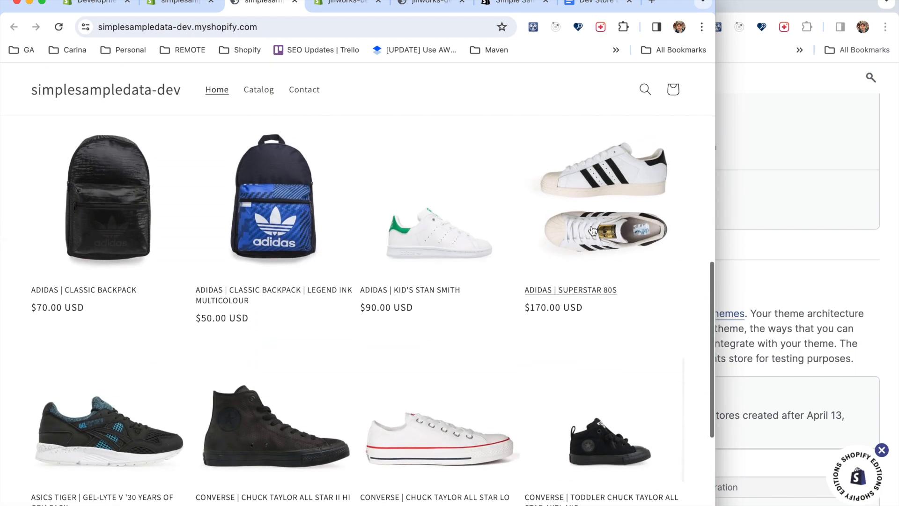
Consult the Themes section of the generated test data documentation in the other browser window.
left_click(762, 234)
scroll(623, 368, "down", 3)
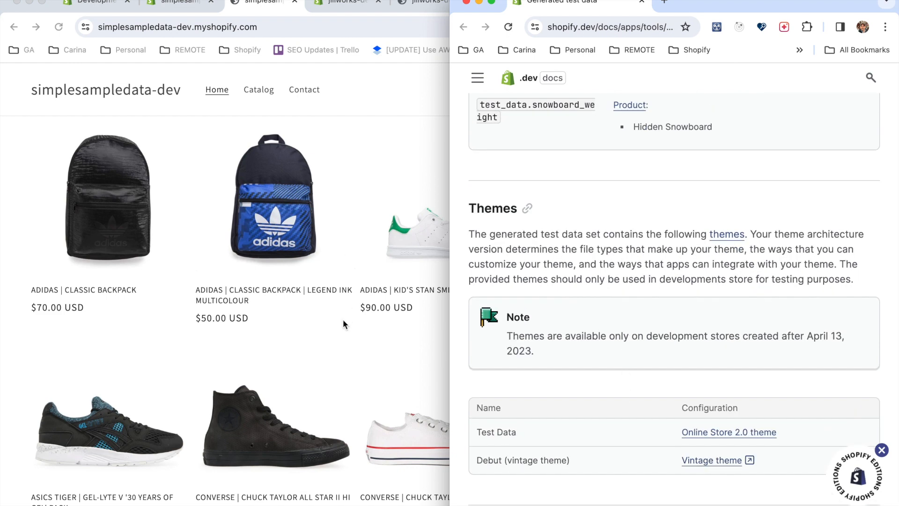
scroll(343, 327, "down", 6)
Return to the simplesampledata-dev storefront and browse its full product catalog.
left_click(341, 397)
scroll(341, 398, "up", 5)
scroll(341, 403, "up", 5)
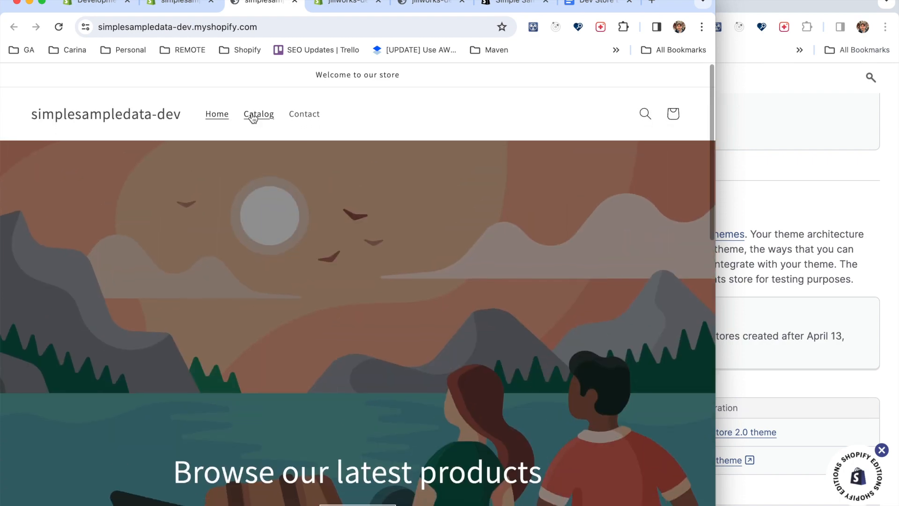
left_click(252, 117)
scroll(319, 237, "down", 2)
scroll(320, 240, "down", 15)
scroll(321, 240, "up", 11)
scroll(320, 239, "up", 5)
Examine the payment provider options in the simplesampledata-dev store's payment settings.
left_click(181, 5)
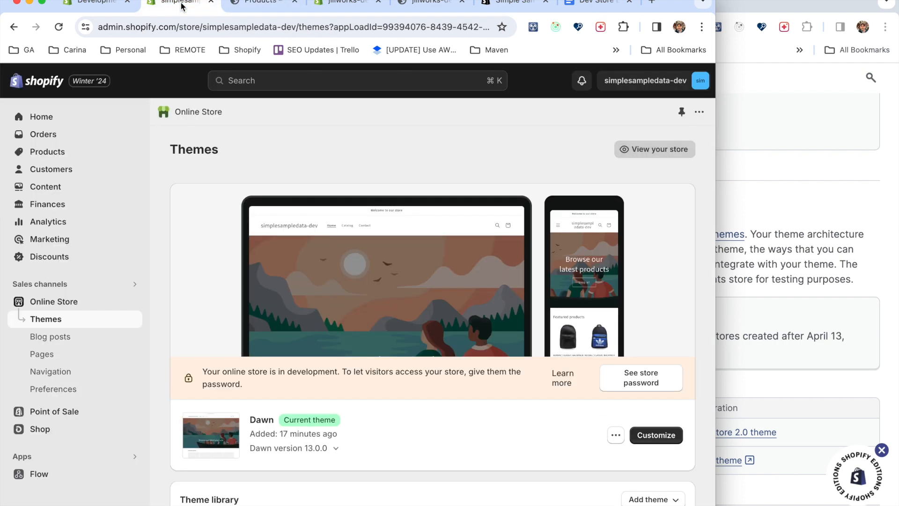
left_click(60, 491)
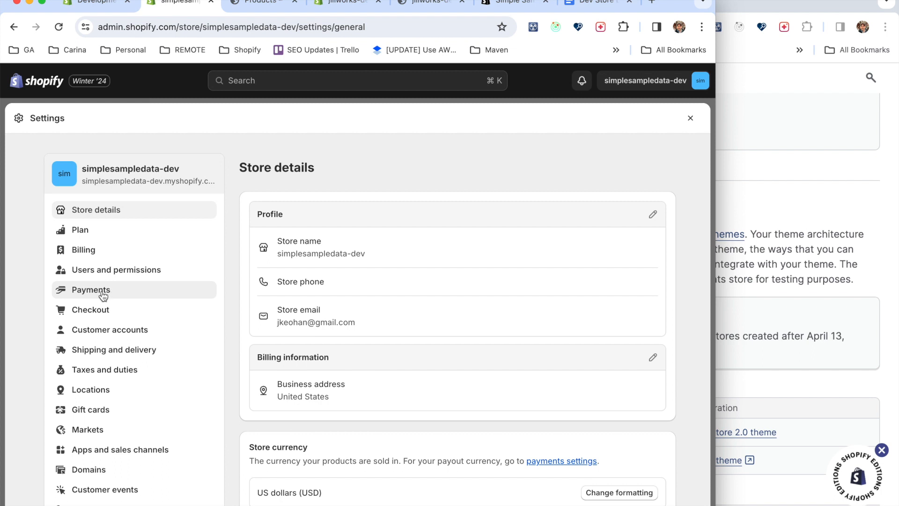
left_click(103, 293)
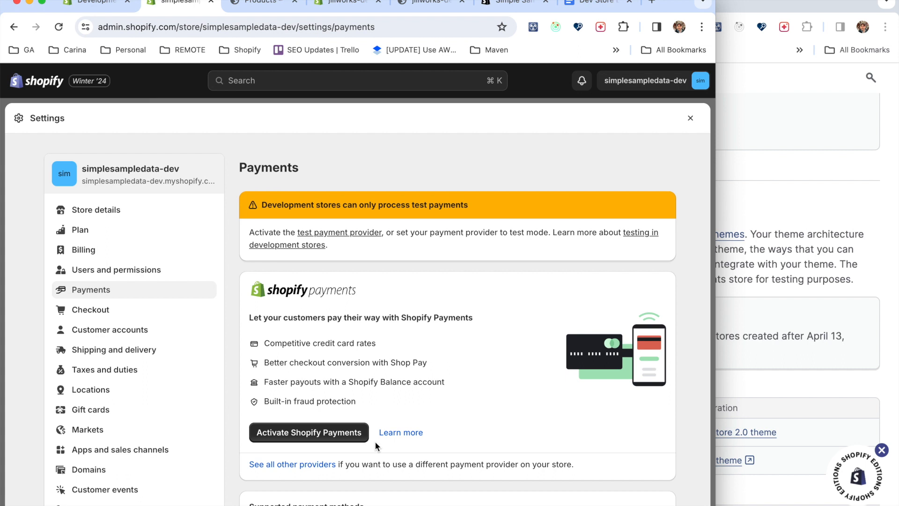
scroll(375, 442, "down", 3)
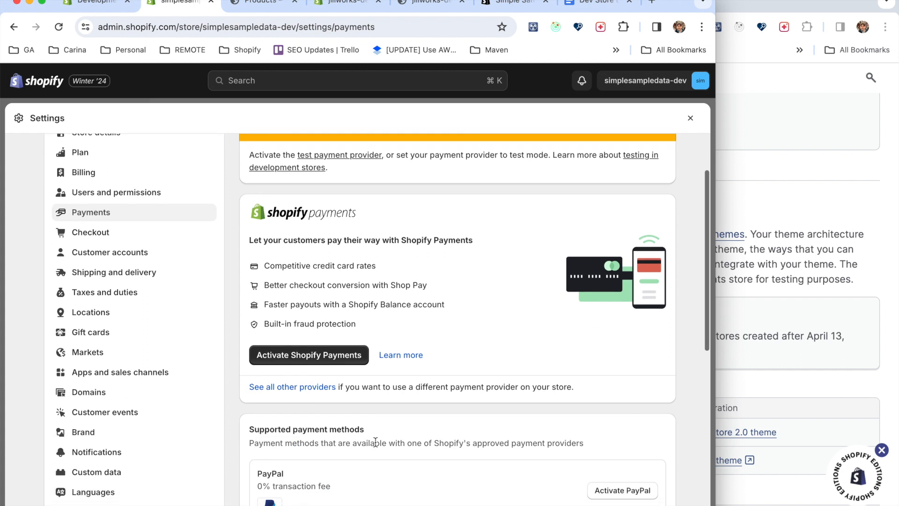
scroll(375, 442, "up", 3)
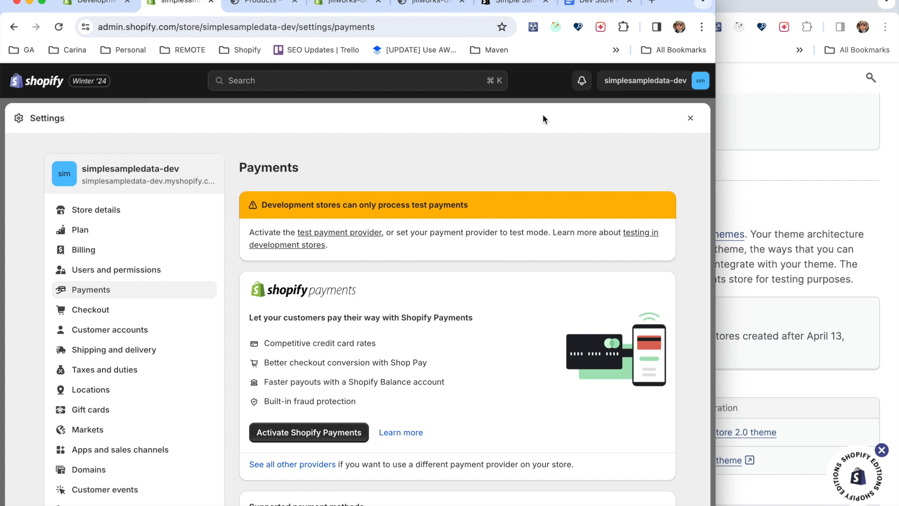
Review the comparison document's During Demo Store Creation column, from Draft Orders down to Selling Plans.
left_click(590, 3)
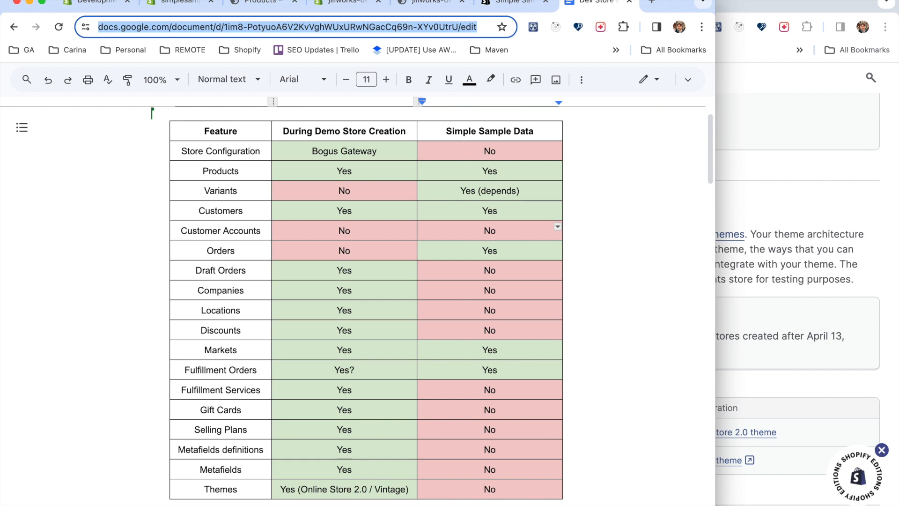
left_click(371, 272)
left_click(373, 294)
left_click(373, 308)
left_click(369, 330)
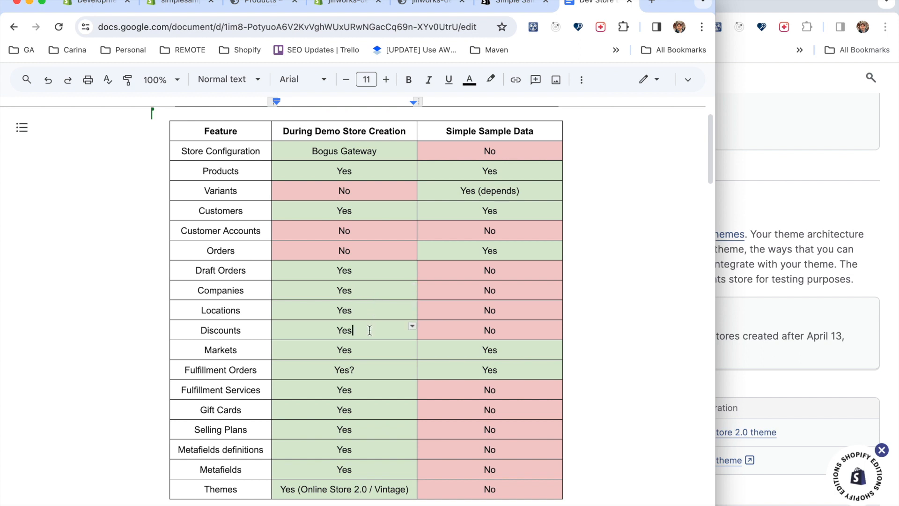
left_click(370, 390)
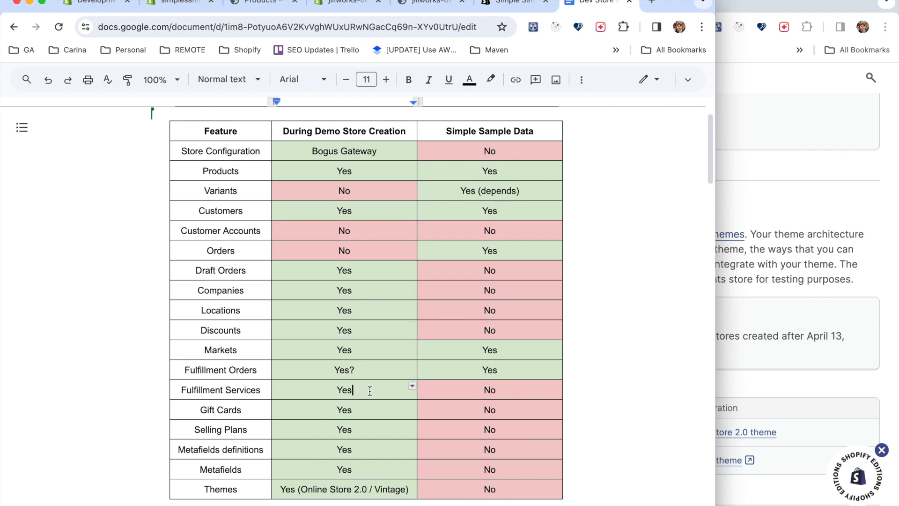
left_click(367, 416)
left_click(369, 430)
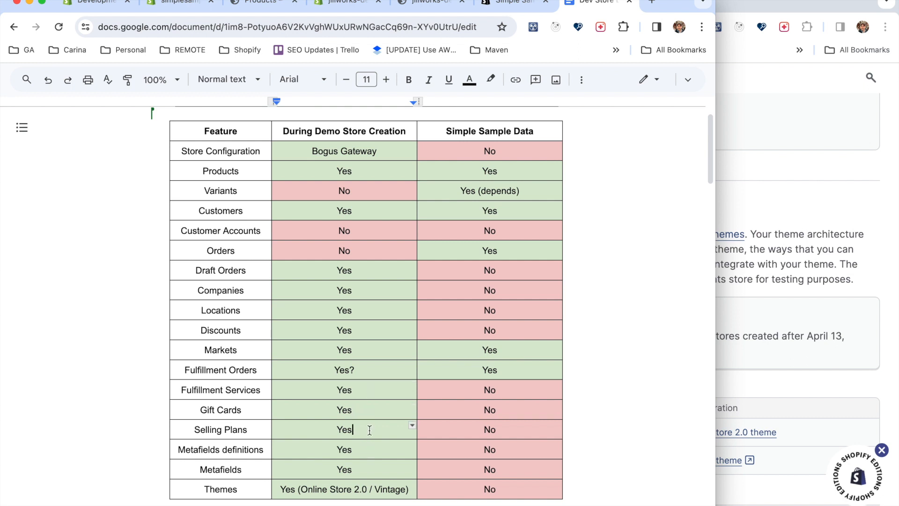